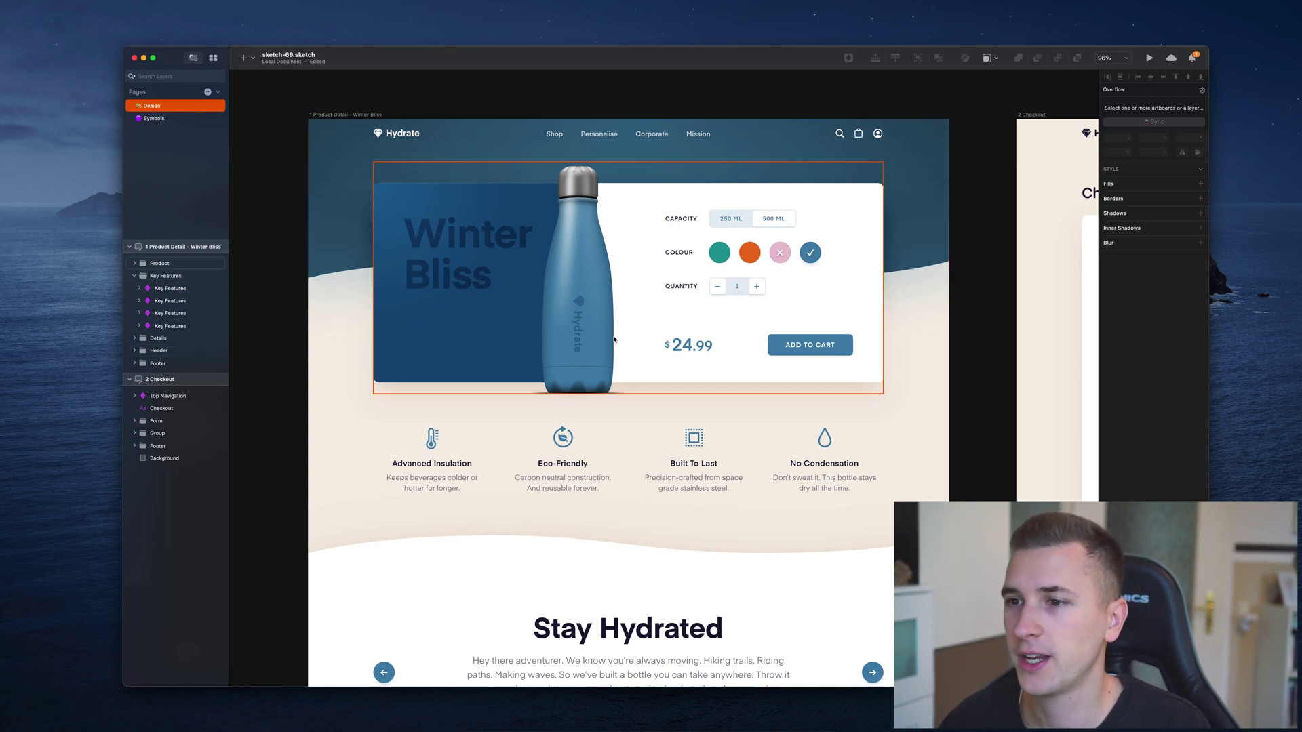
Step: Select the Top Navigation symbol in the product page header and expand its layers
scroll(622, 350, "right", 10)
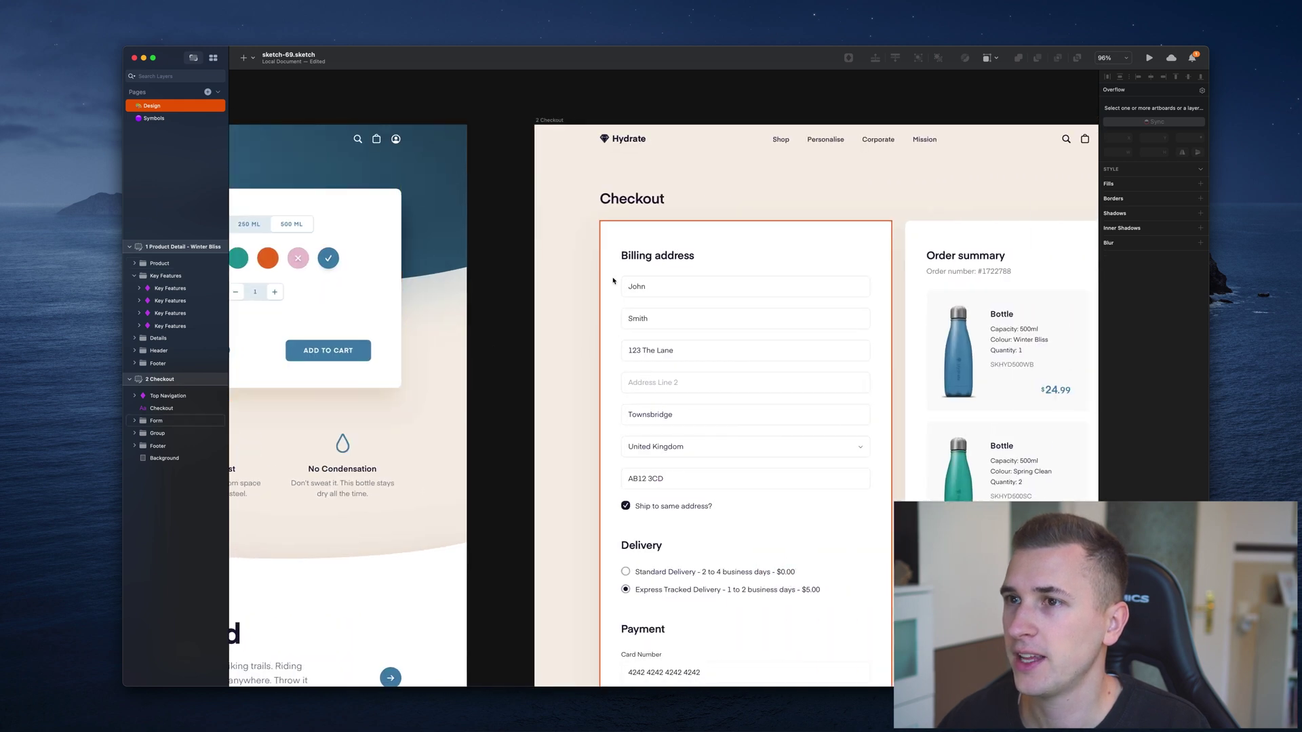
scroll(613, 280, "left", 6)
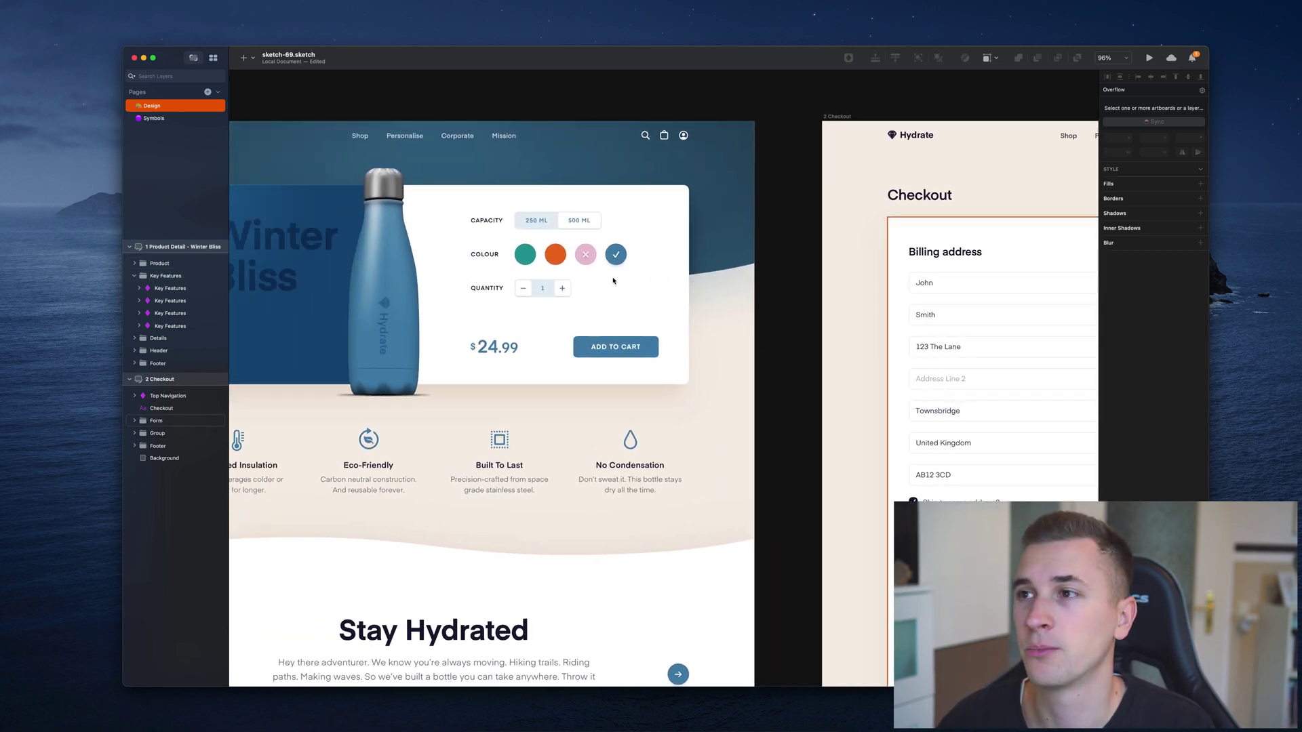
scroll(613, 280, "left", 3)
left_click(361, 137)
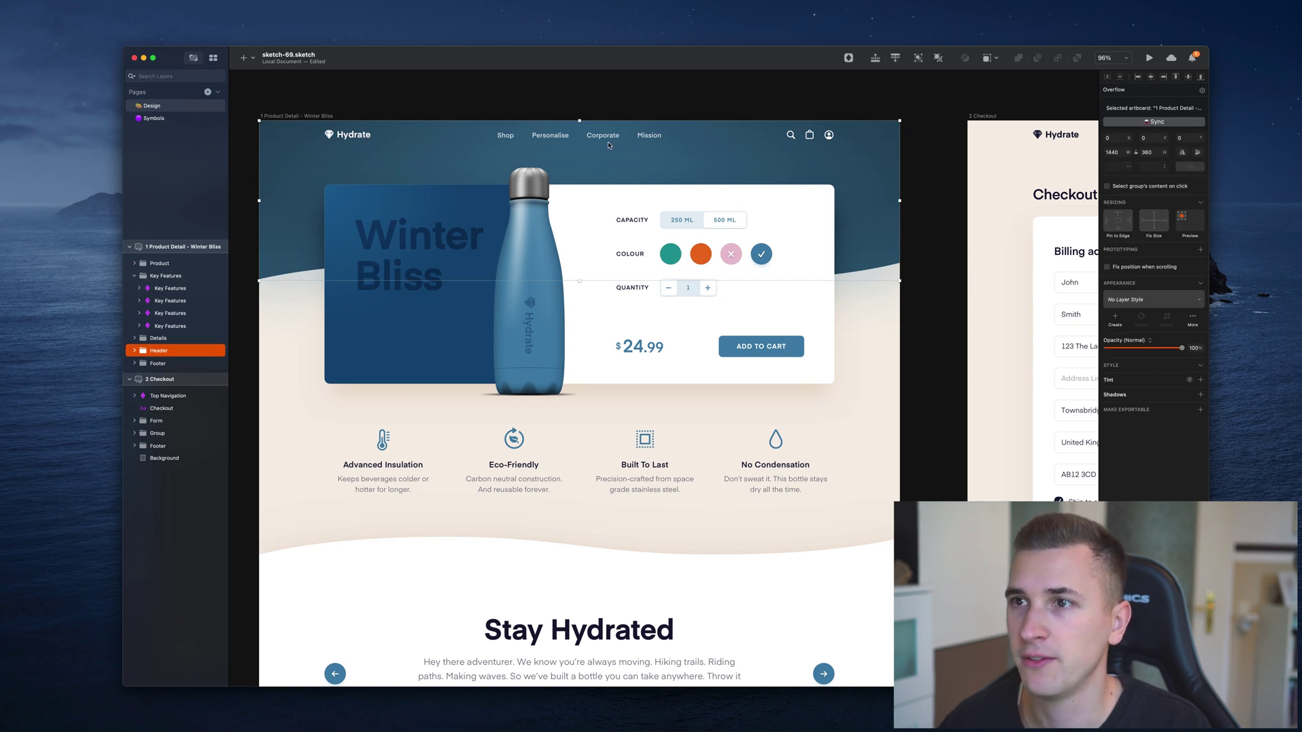
scroll(709, 135, "right", 3)
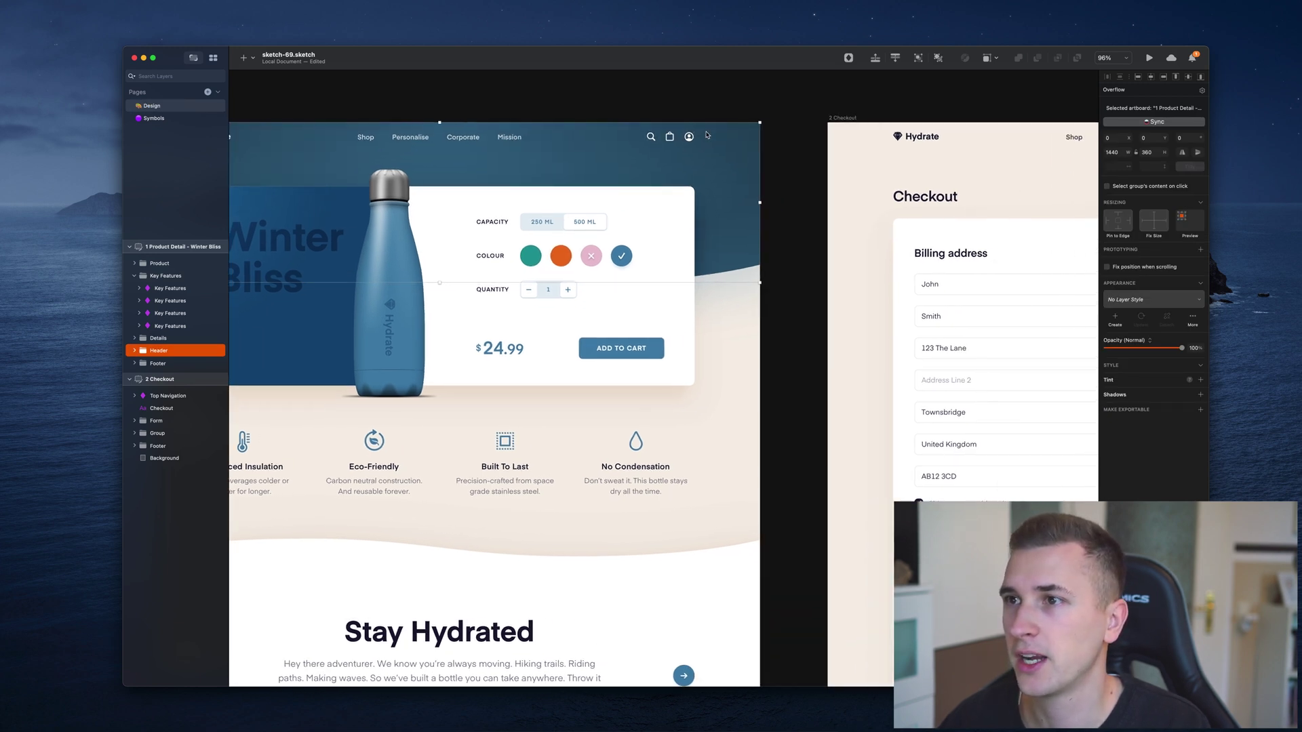
scroll(713, 143, "right", 8)
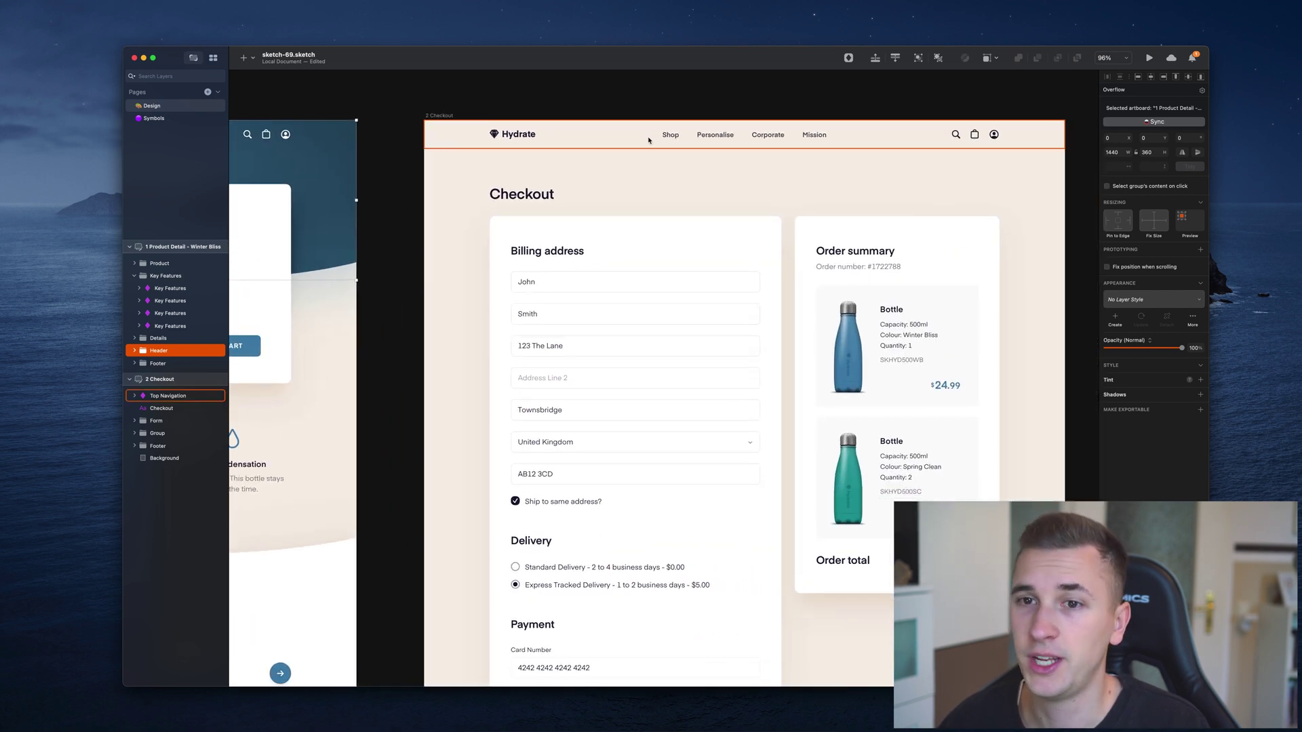
scroll(474, 163, "left", 8)
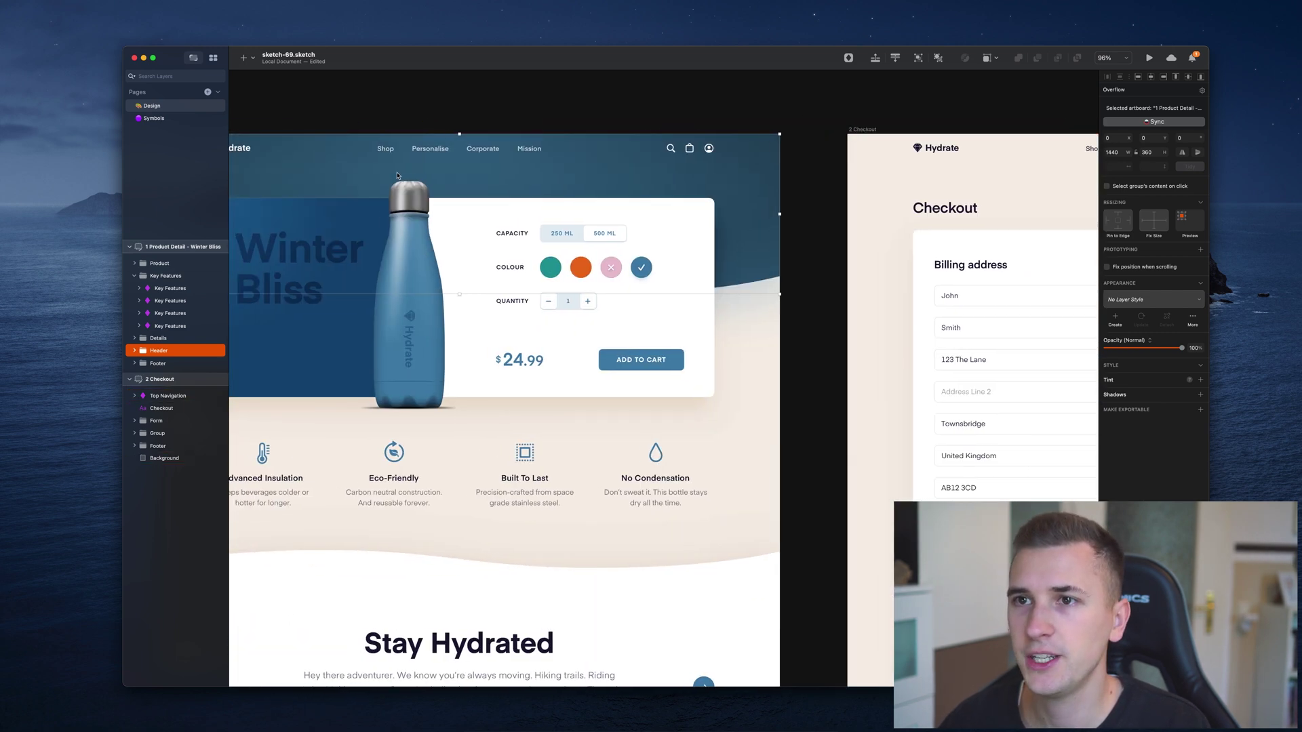
left_click(406, 155)
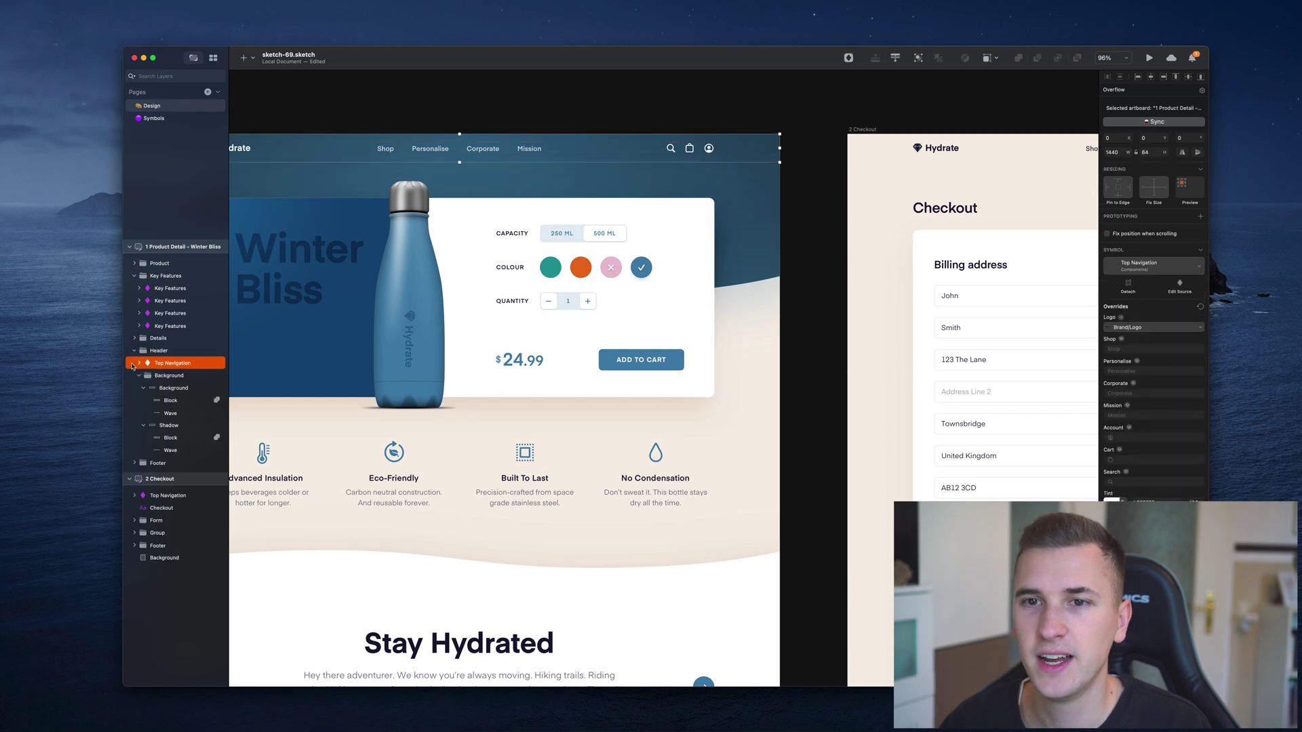
left_click(139, 364)
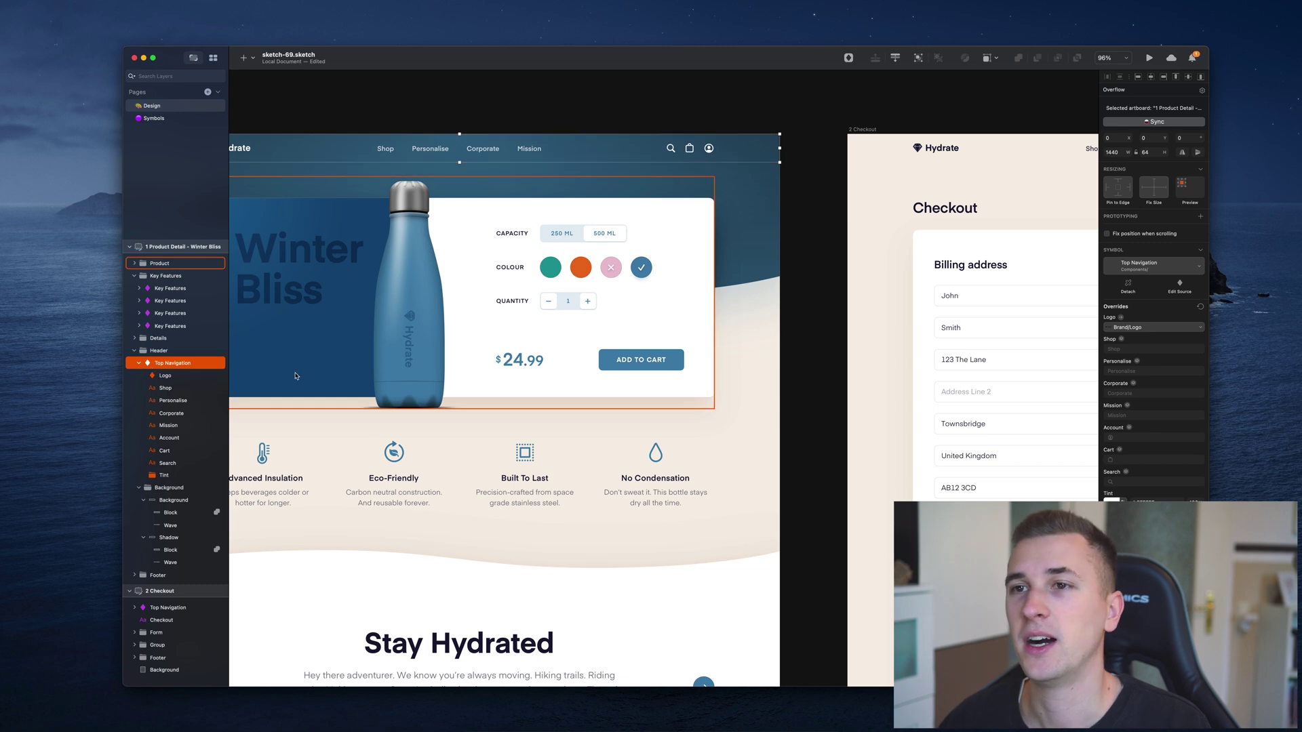
Step: Inspect the Top Navigation instances on the product page and Checkout artboards
scroll(439, 317, "left", 4)
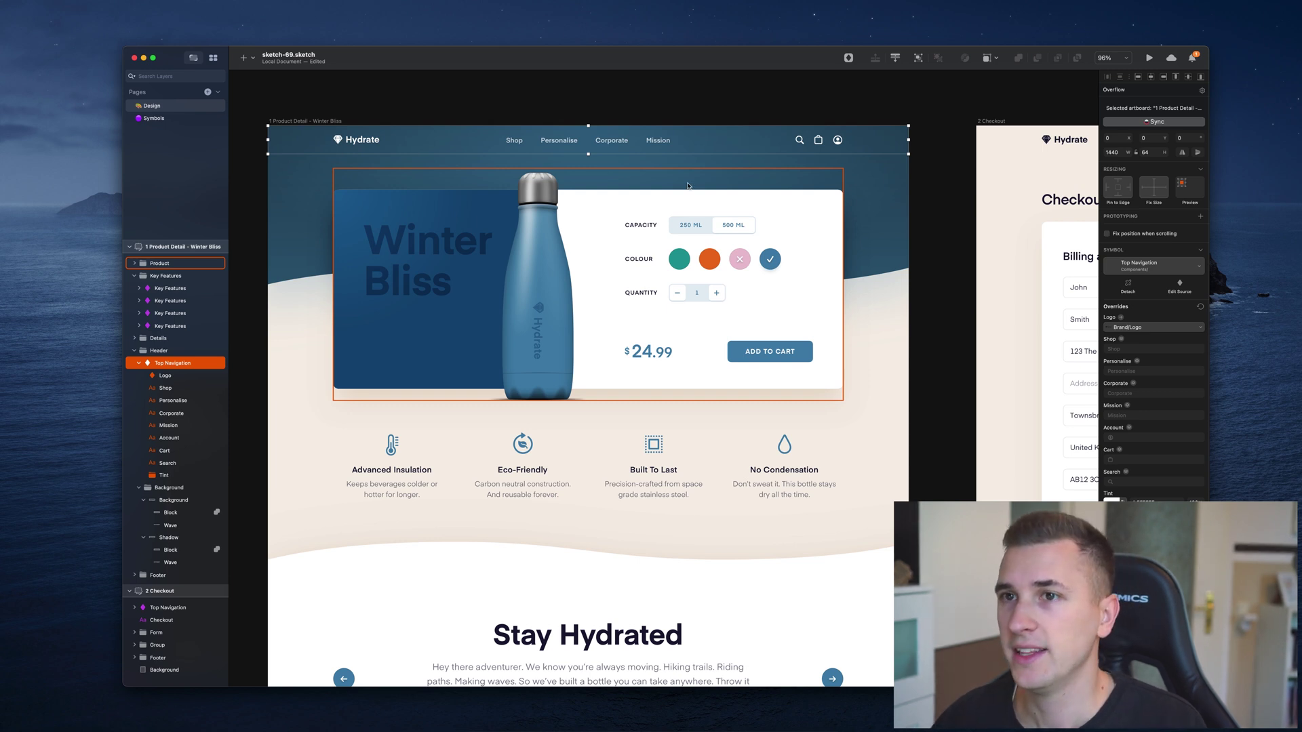
scroll(429, 326, "right", 5)
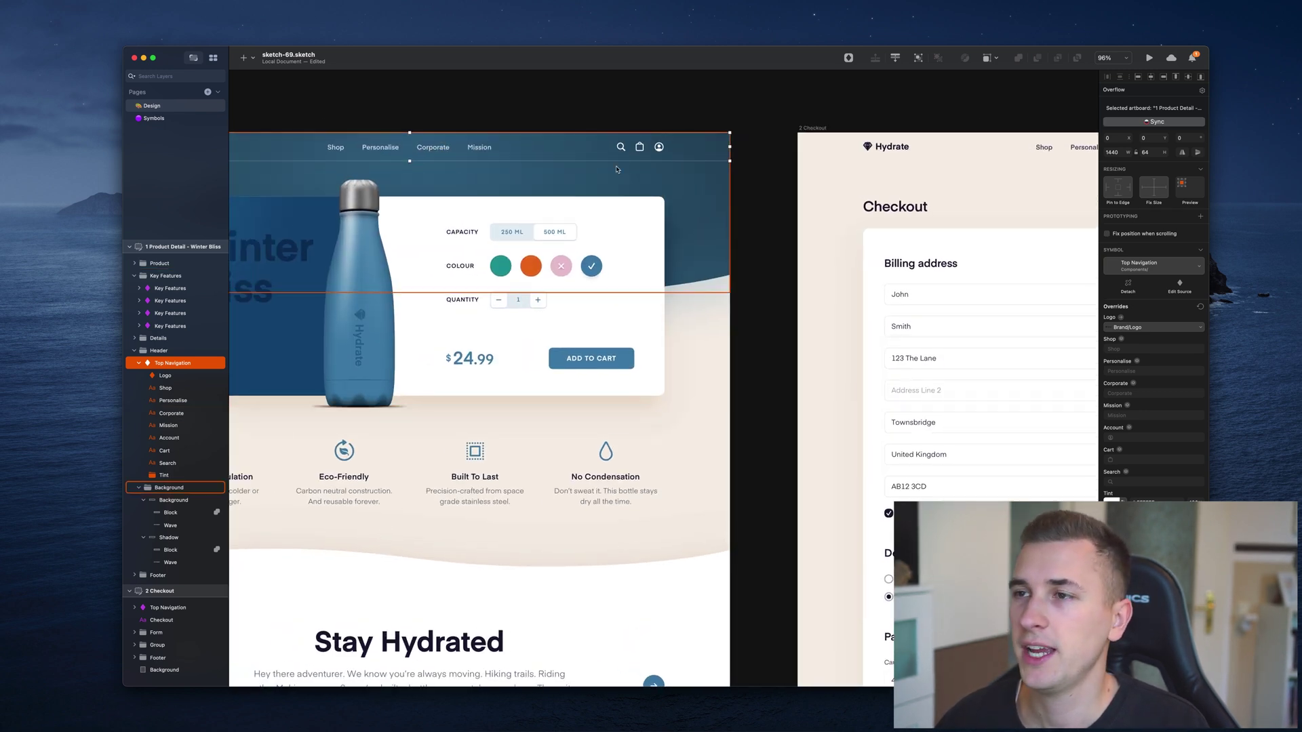
scroll(610, 292, "right", 8)
left_click(722, 151)
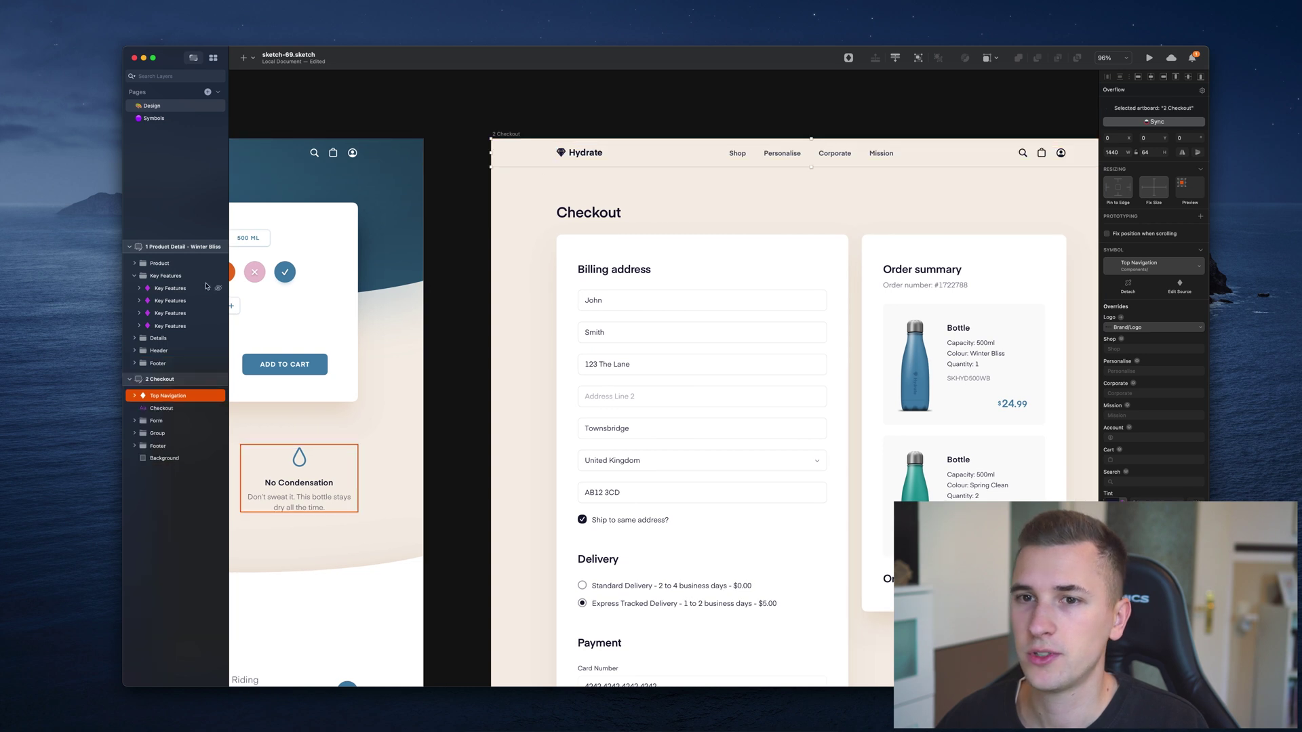
scroll(631, 294, "right", 8)
scroll(631, 294, "left", 12)
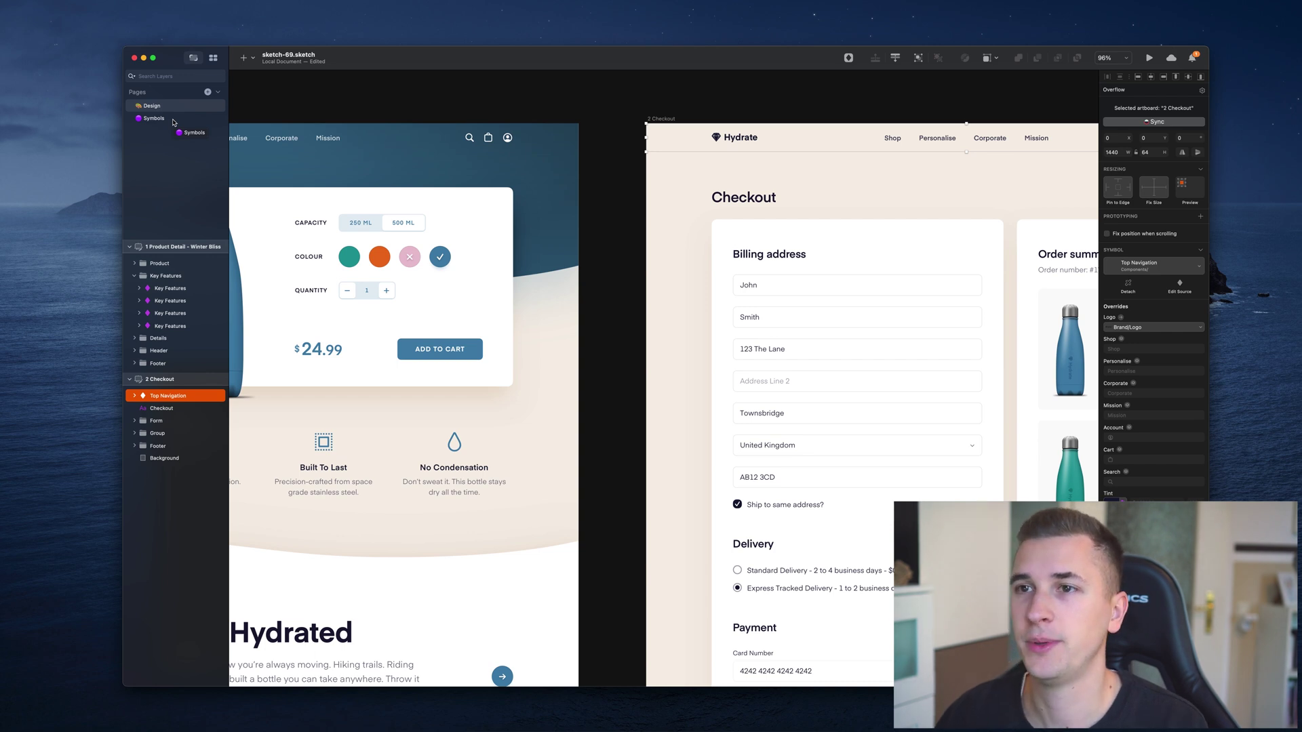
scroll(391, 203, "left", 6)
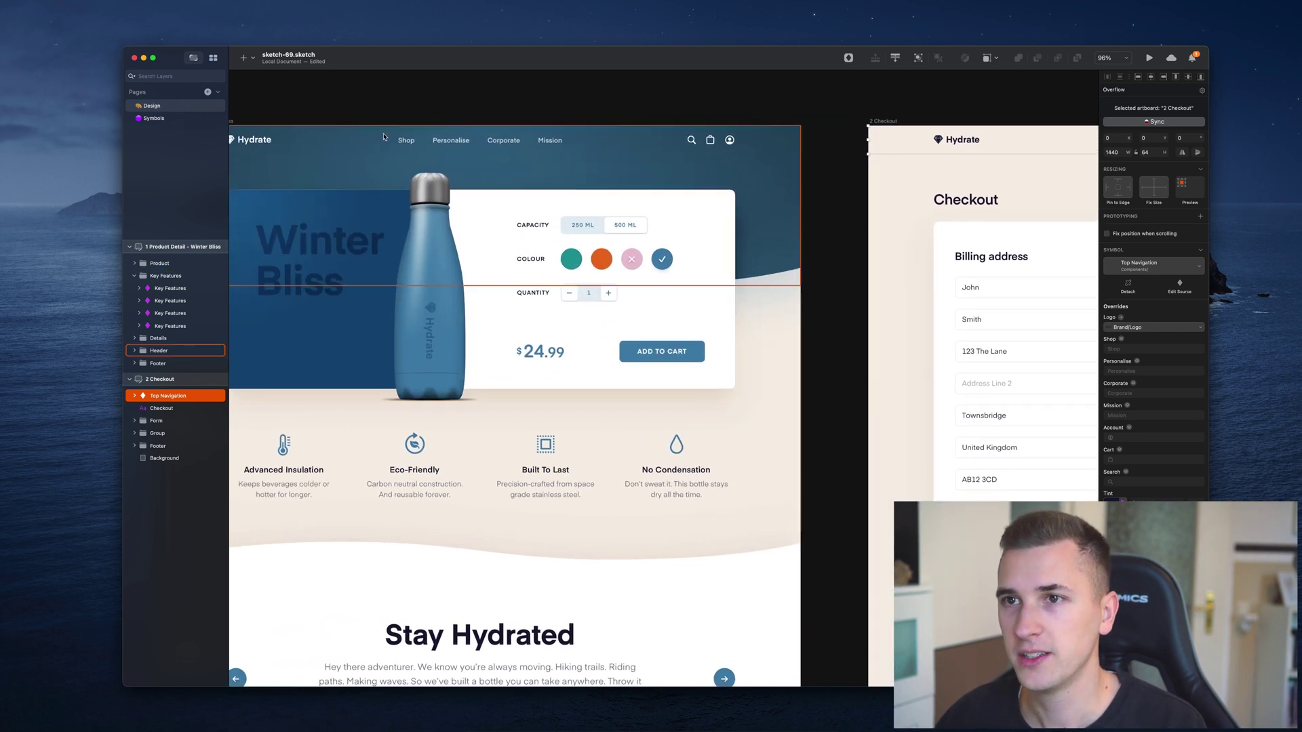
left_click(391, 145)
double_click(391, 145)
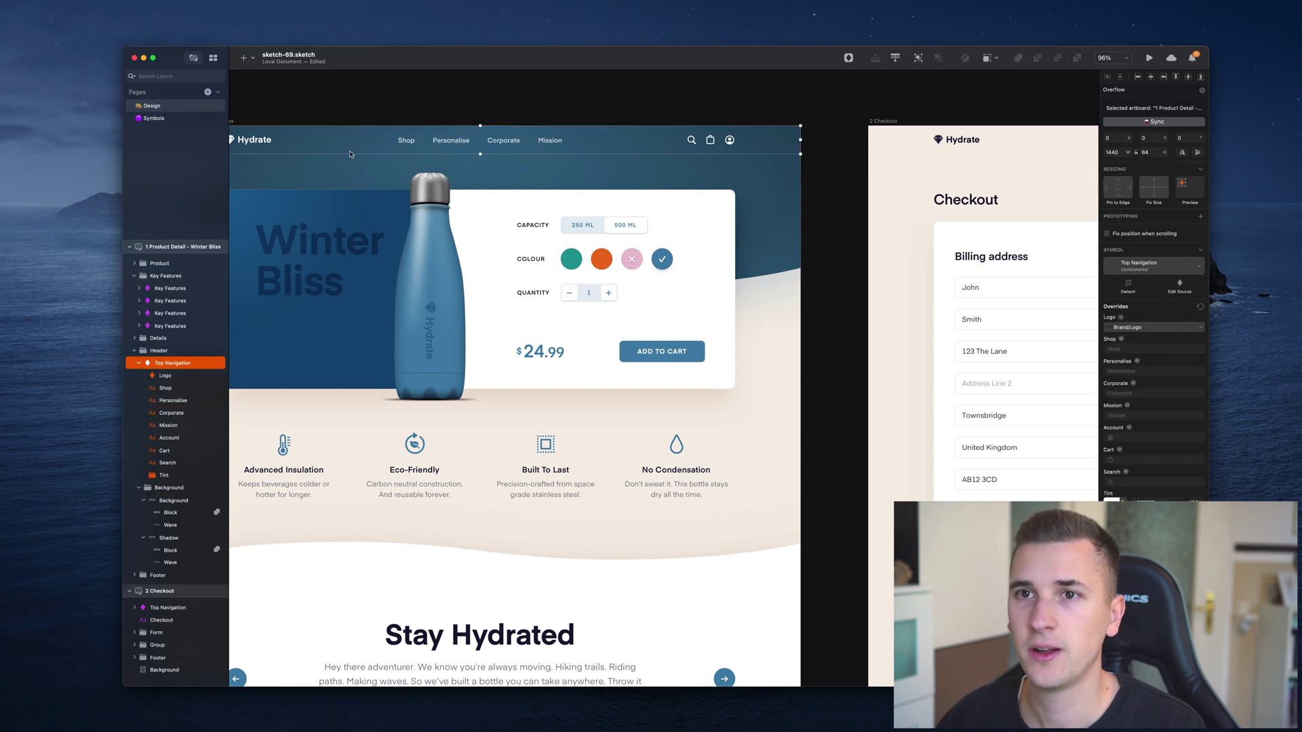
scroll(622, 176, "right", 10)
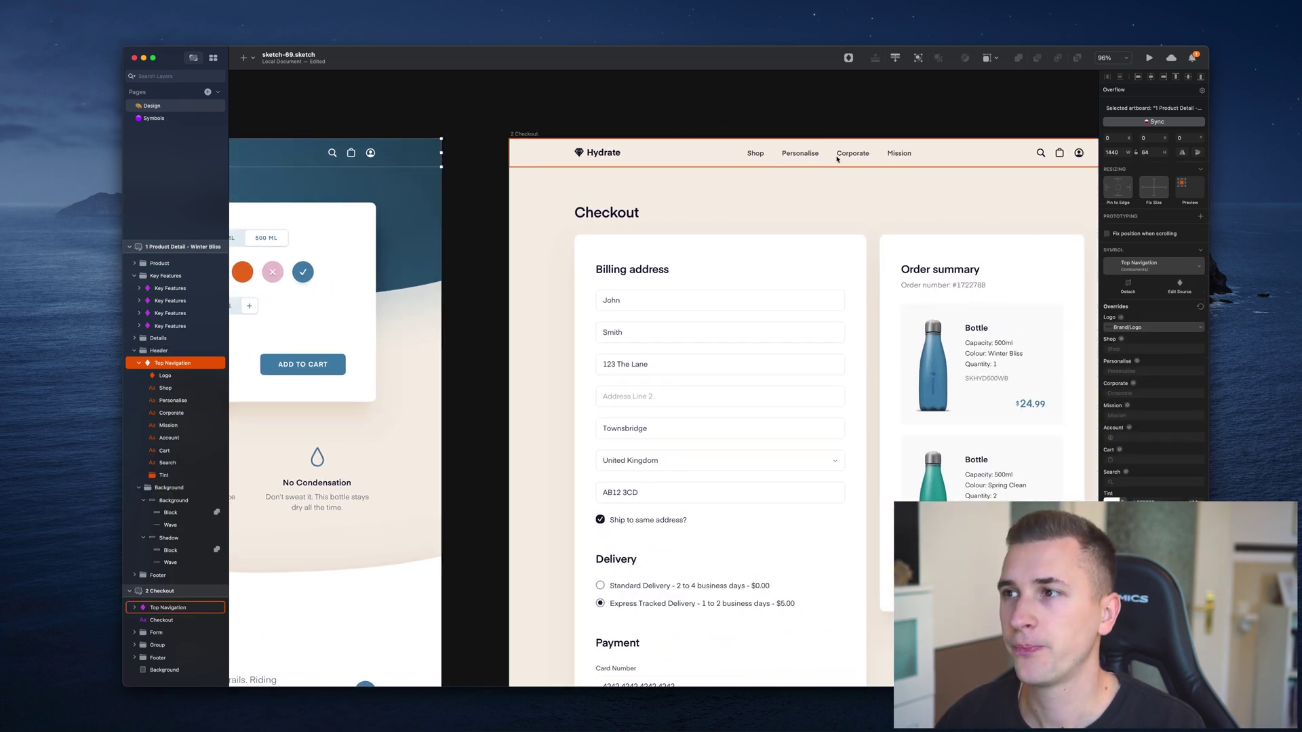
left_click(837, 156)
scroll(644, 197, "left", 4)
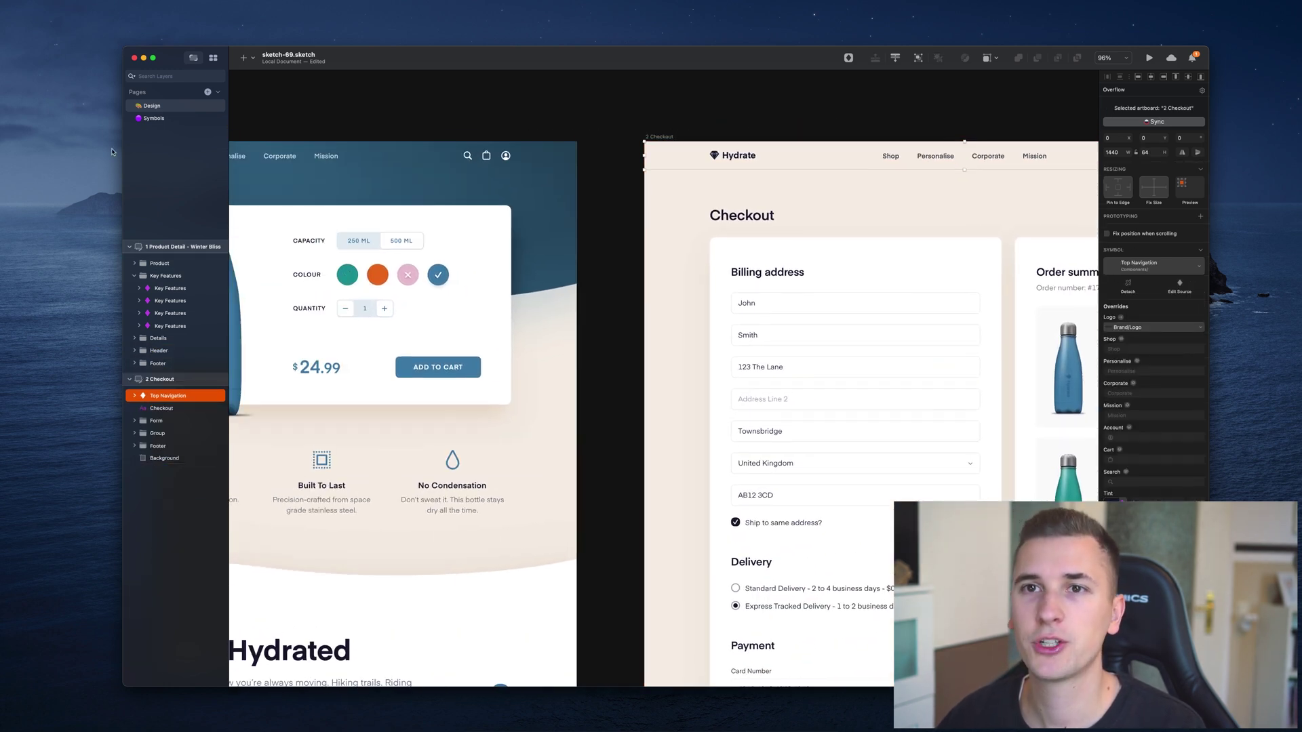
scroll(353, 198, "left", 6)
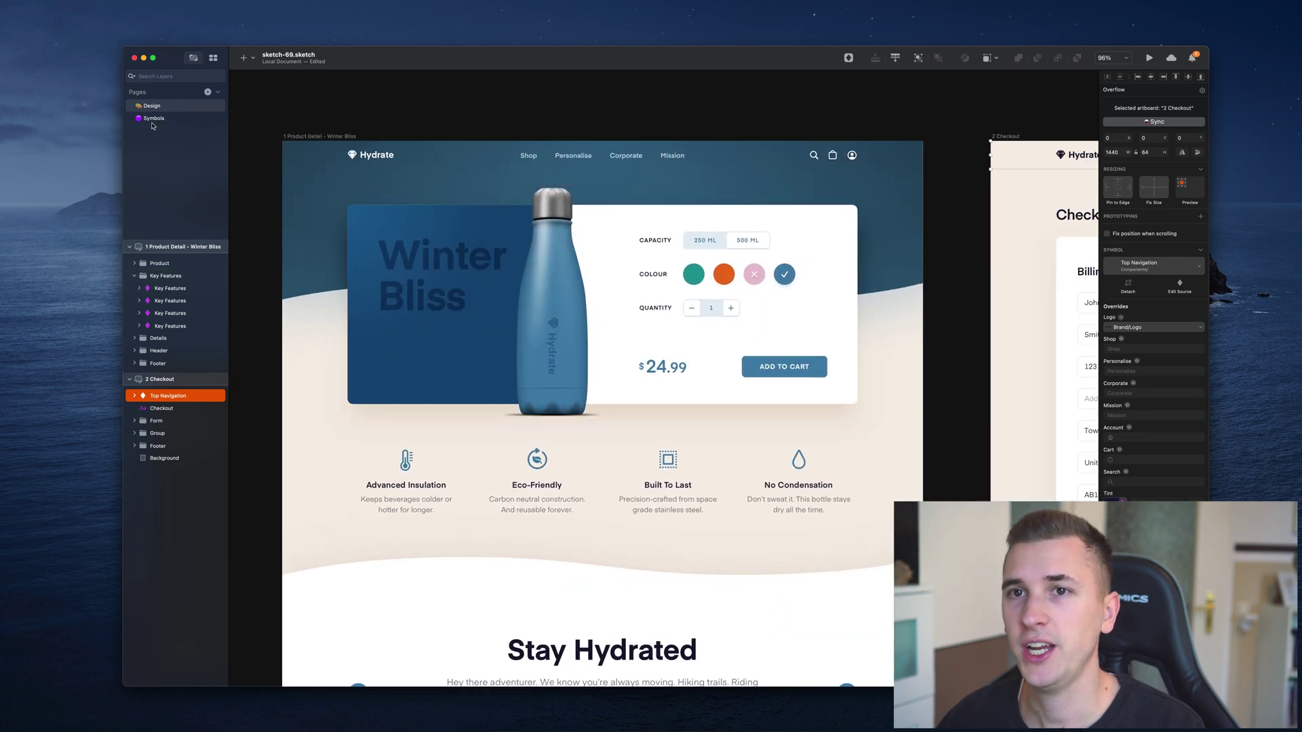
Step: On the Symbols page, drag the Hydrate logo right and the icon Items group left
left_click(154, 119)
scroll(416, 179, "up", 5)
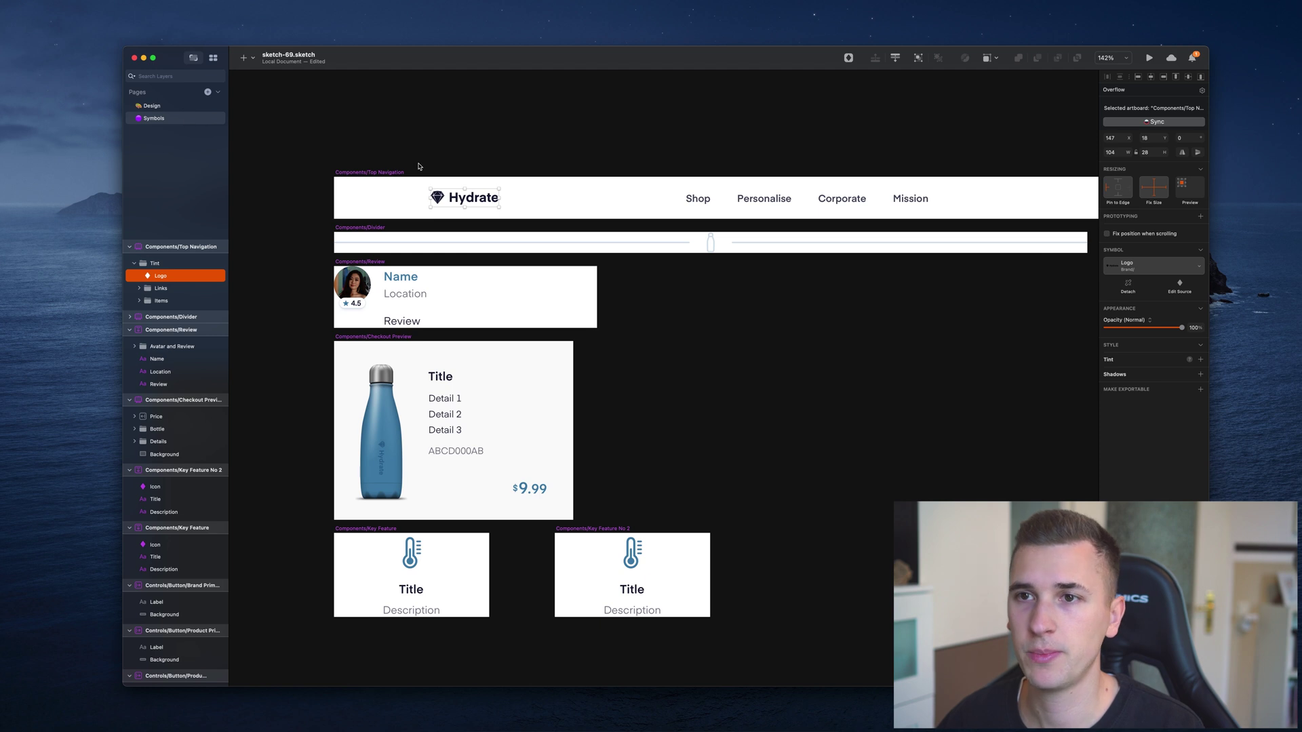
scroll(418, 166, "right", 3)
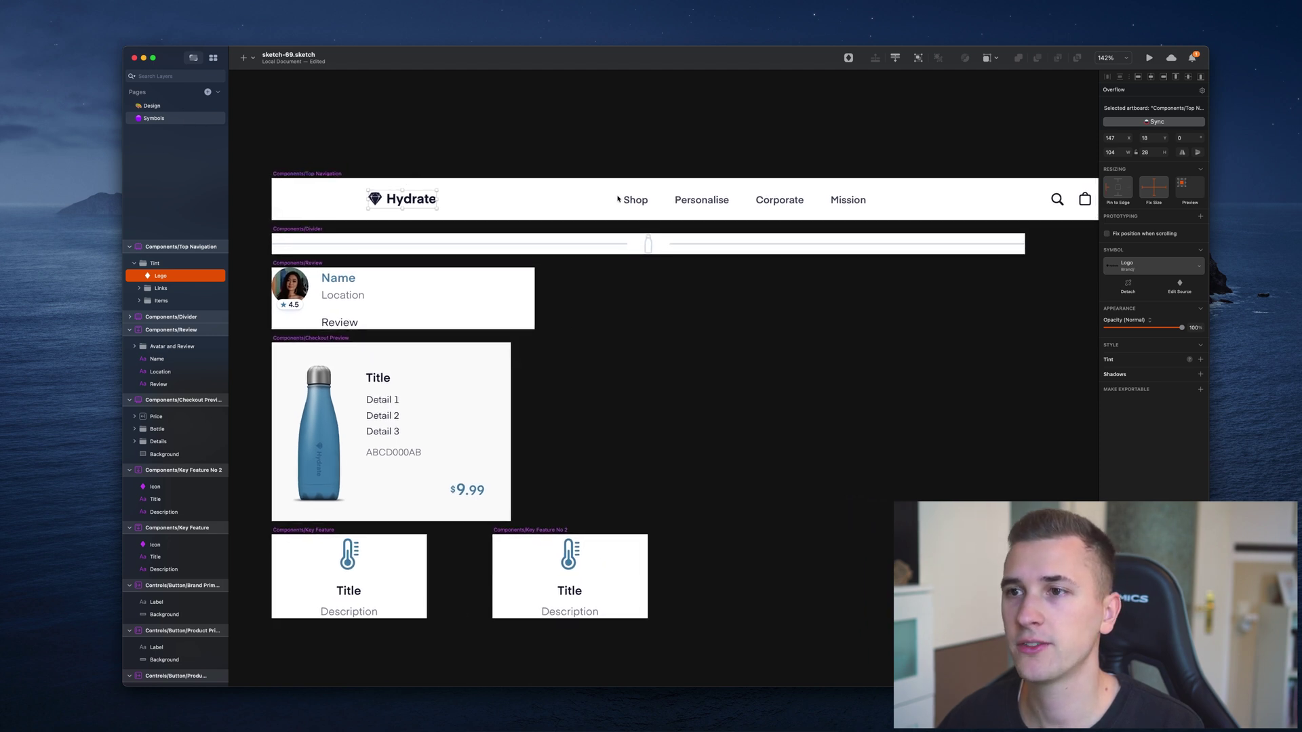
scroll(617, 199, "right", 4)
scroll(627, 200, "down", 2)
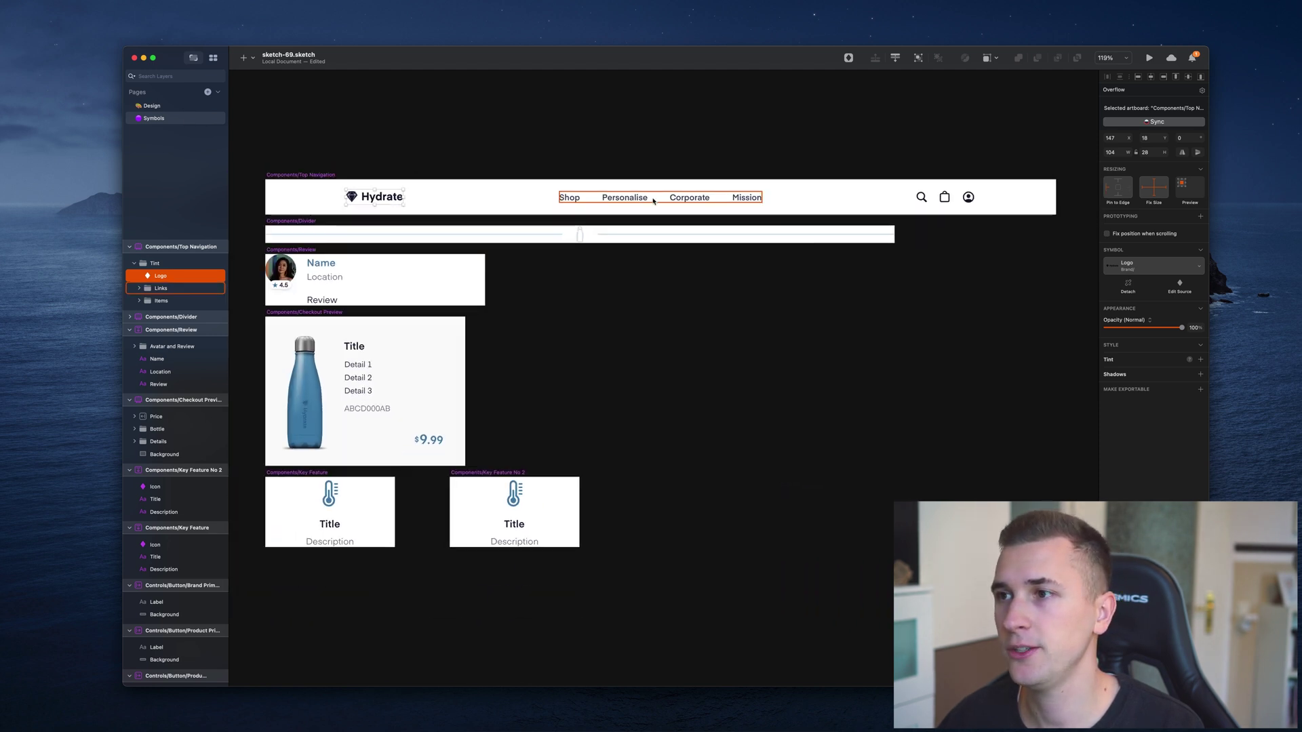
scroll(814, 199, "left", 3)
scroll(723, 204, "right", 3)
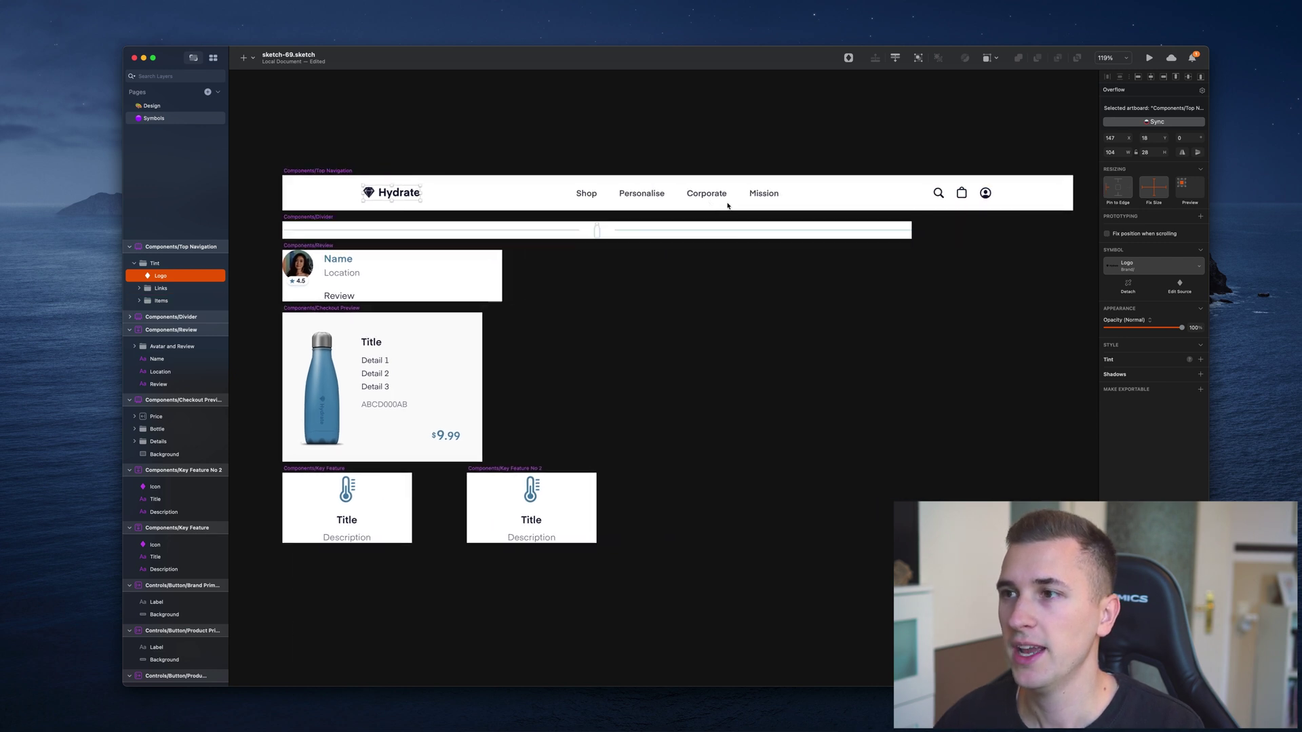
left_click_drag(400, 195, 896, 195)
left_click_drag(962, 194, 367, 195)
left_click(130, 107)
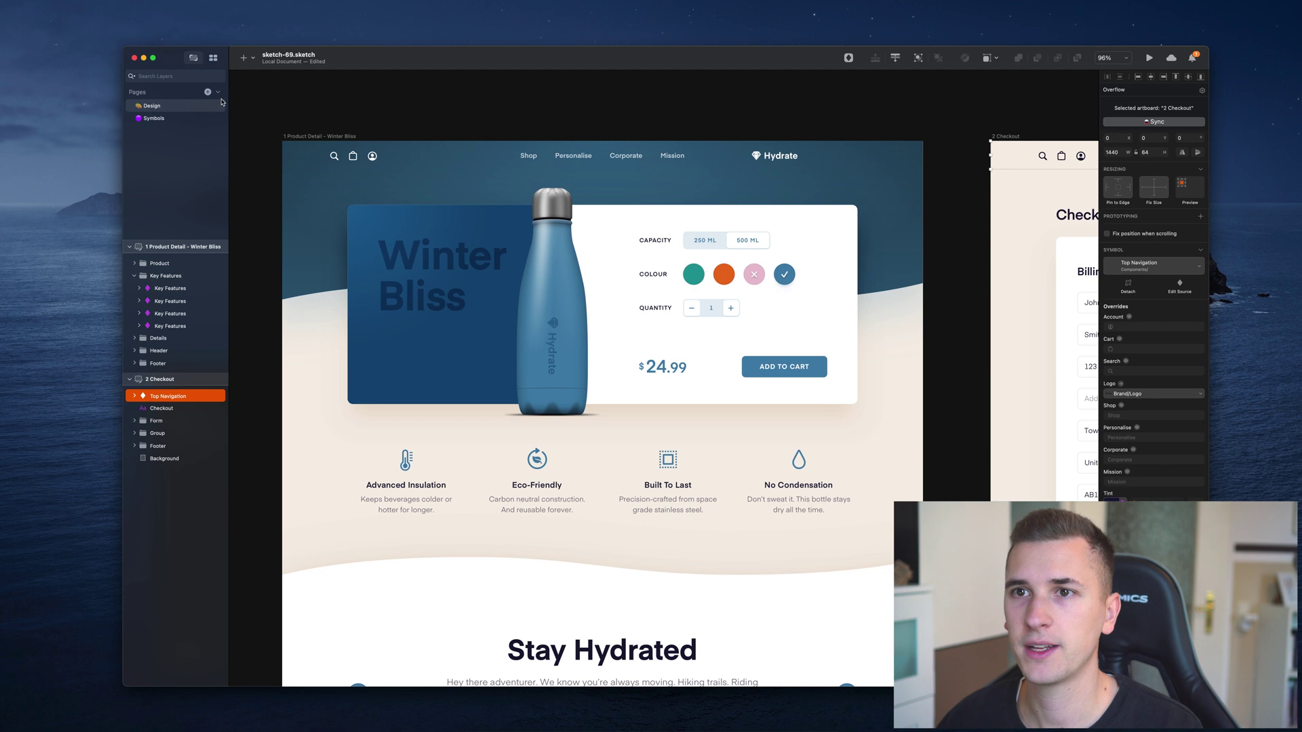
scroll(305, 115, "left", 2)
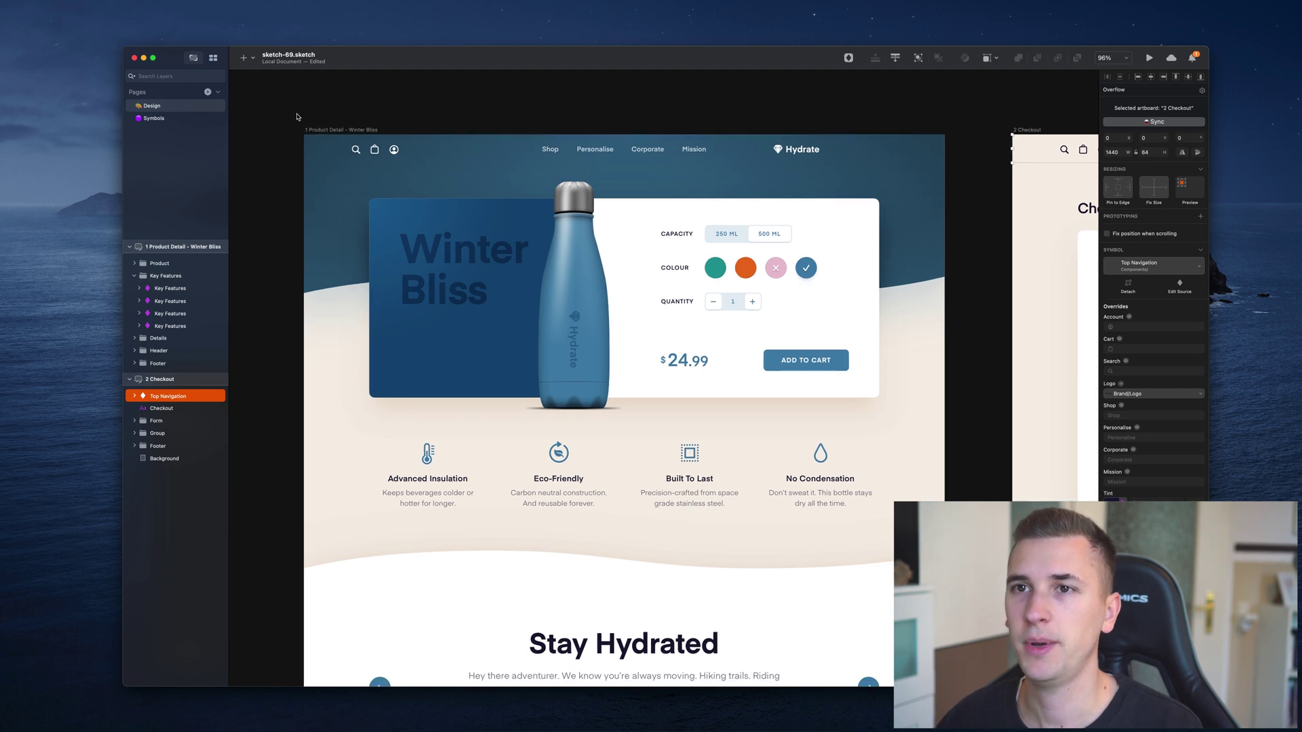
scroll(286, 119, "right", 1)
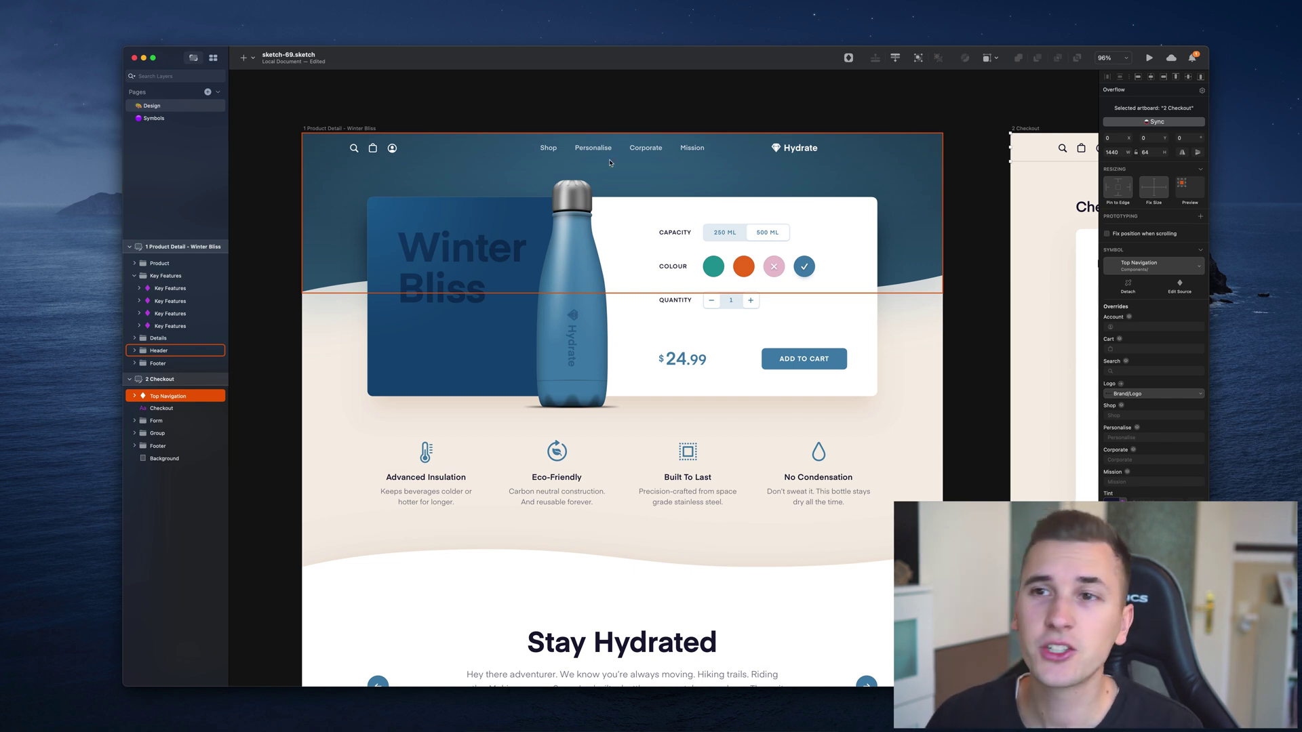
scroll(610, 163, "right", 10)
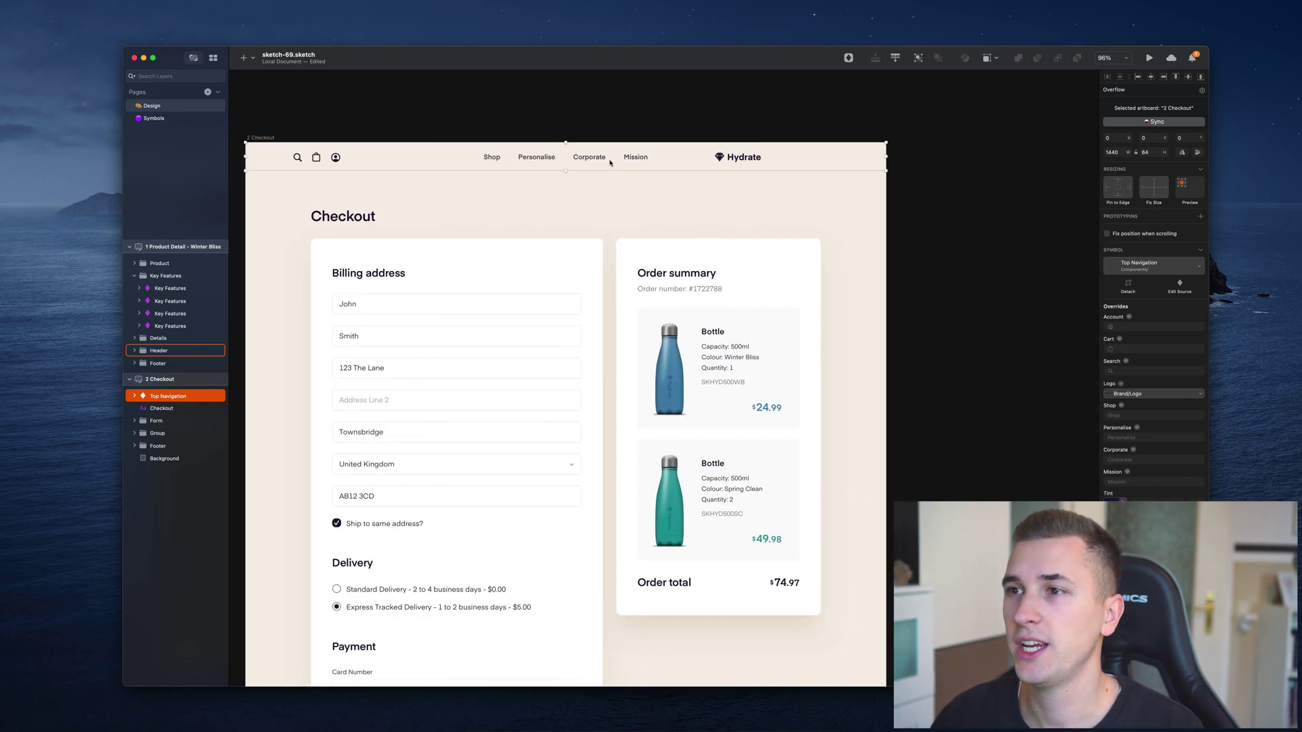
left_click(591, 100)
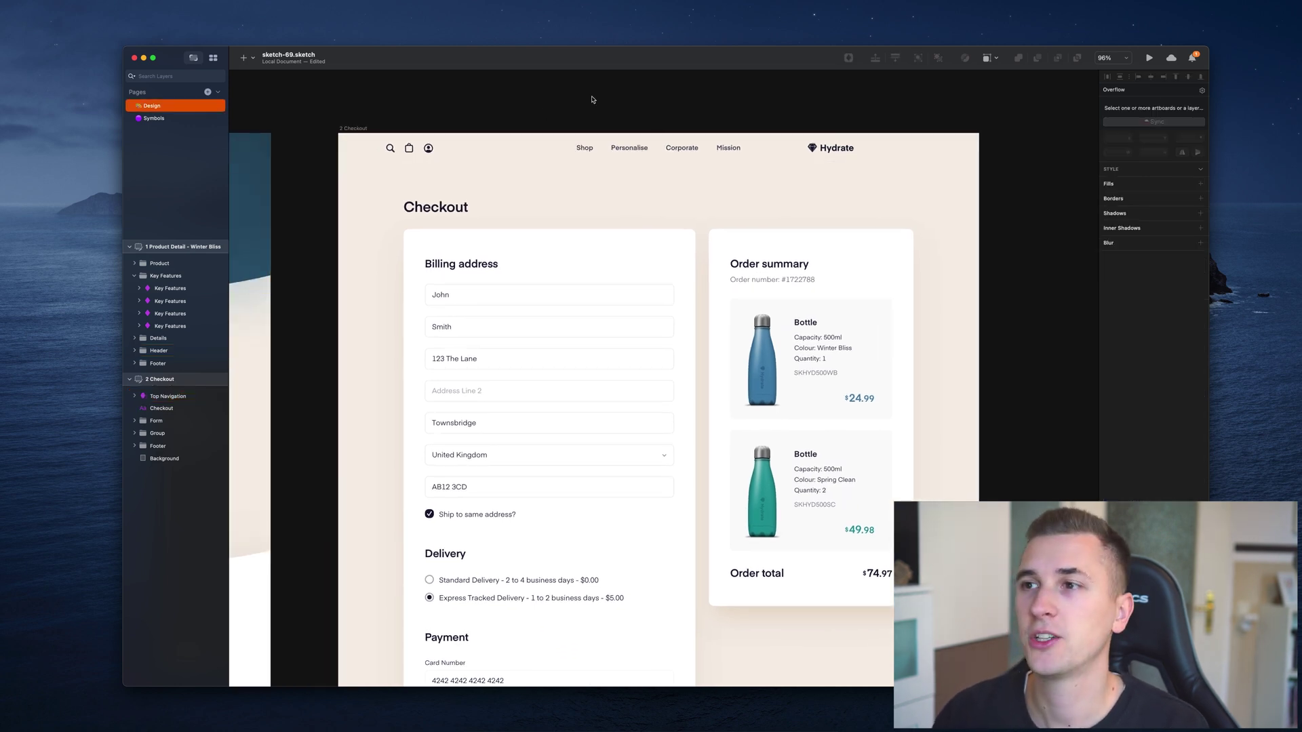
left_click(184, 120)
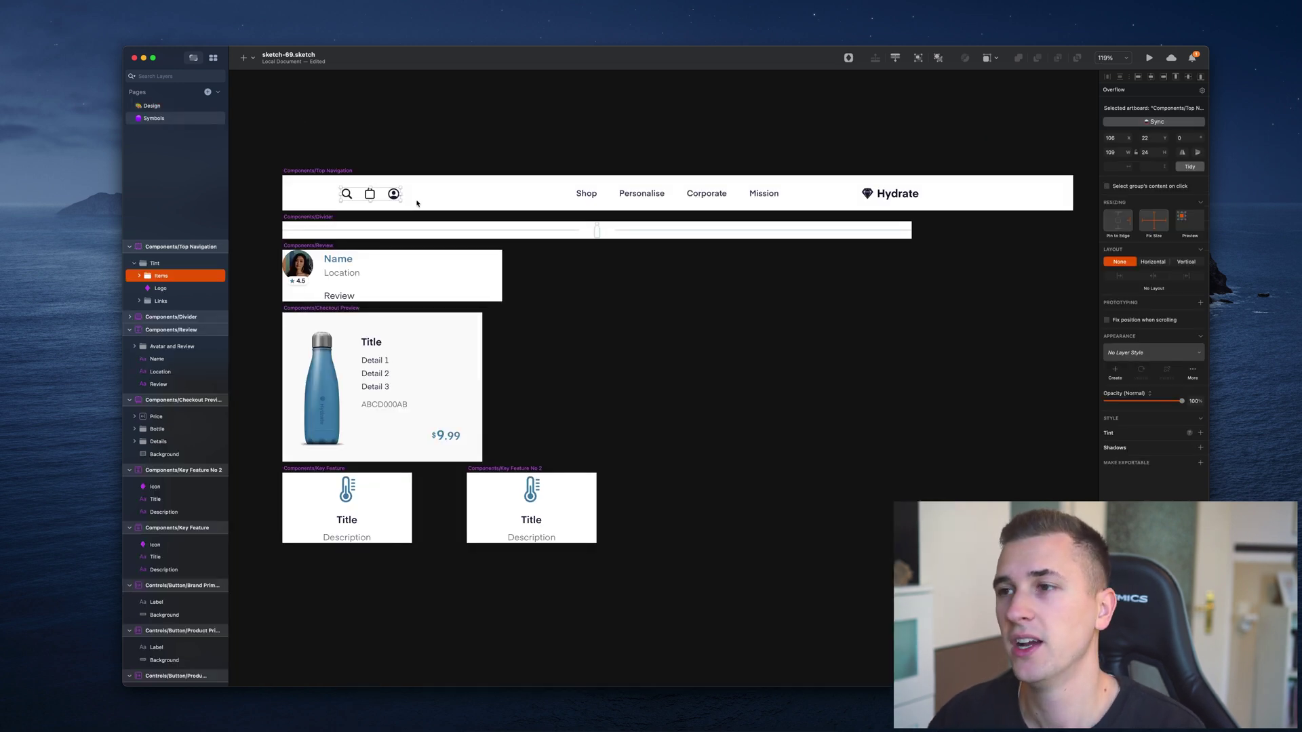
left_click(152, 105)
scroll(405, 207, "left", 5)
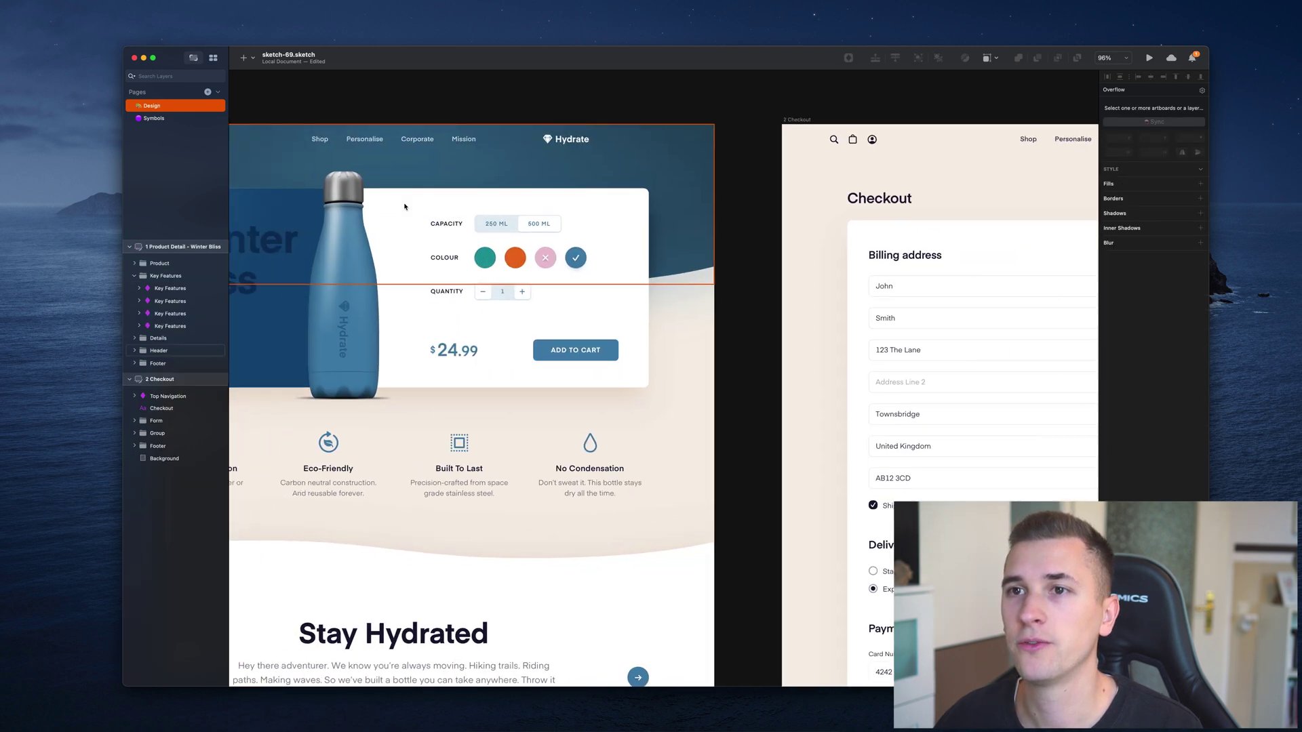
scroll(407, 209, "left", 5)
scroll(420, 210, "right", 3)
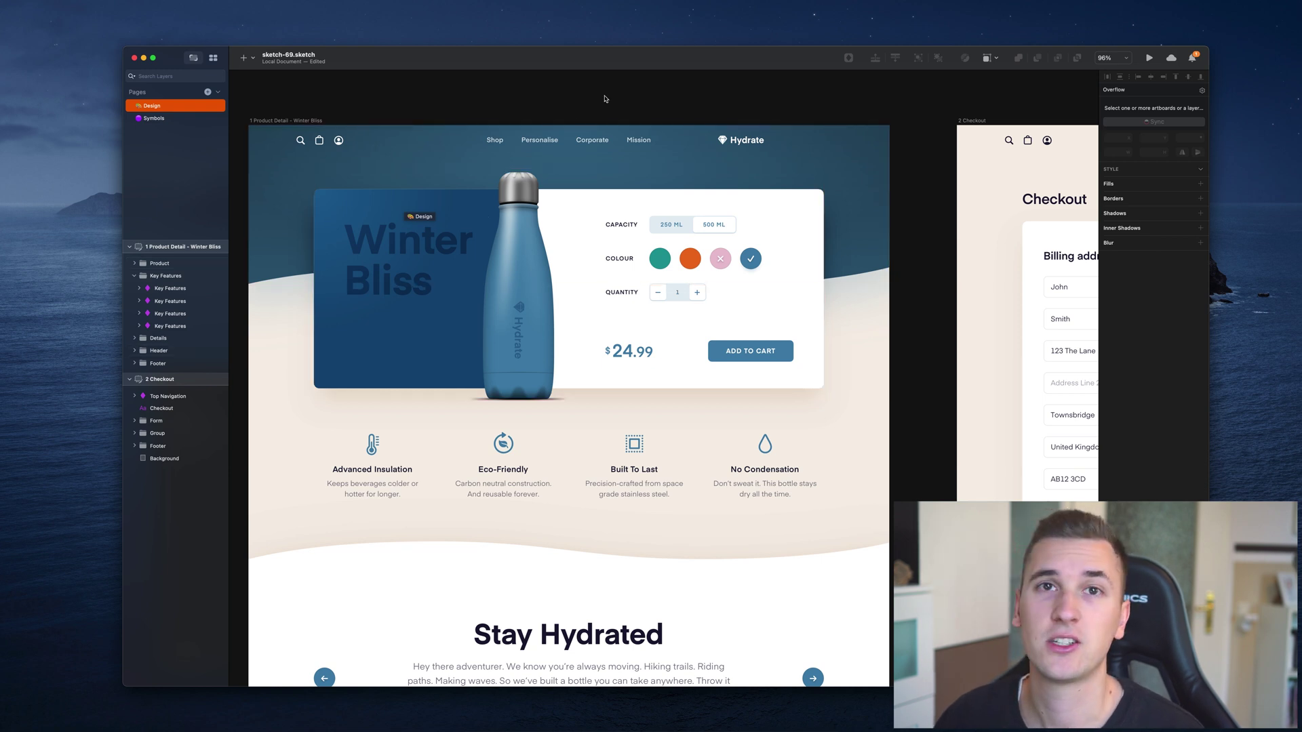
Step: Add a new iPhone 12 artboard from the device presets
scroll(358, 110, "right", 10)
scroll(437, 119, "right", 7)
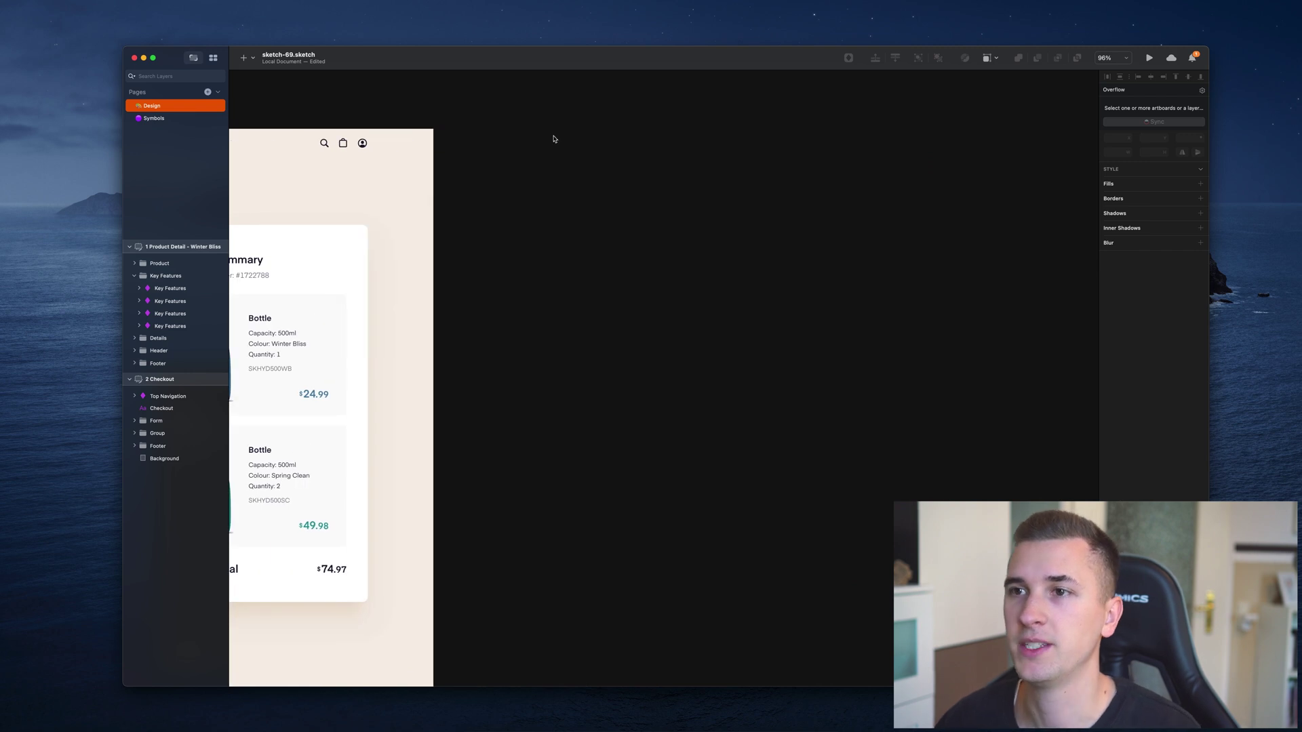
key("a")
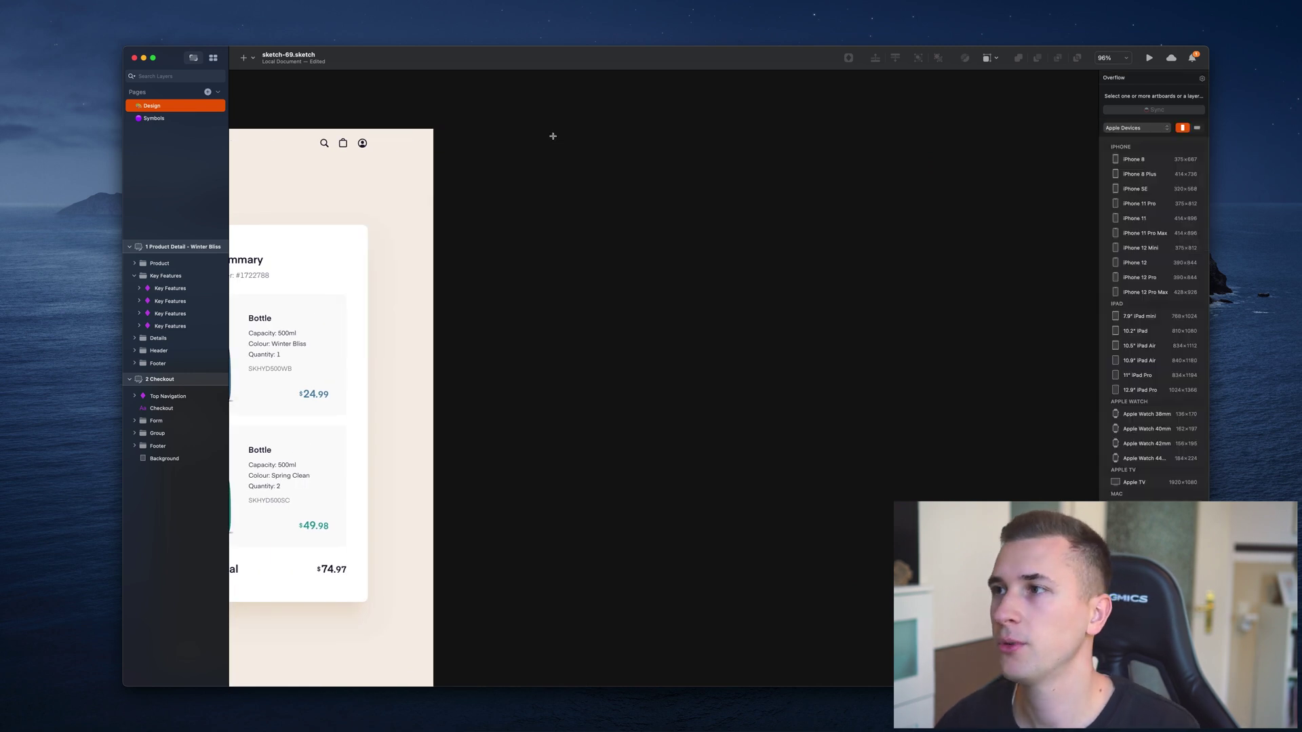
left_click(1138, 264)
Step: Insert the iOS Tab Bar 4 Items along the artboard bottom, stretched full width
scroll(531, 165, "right", 5)
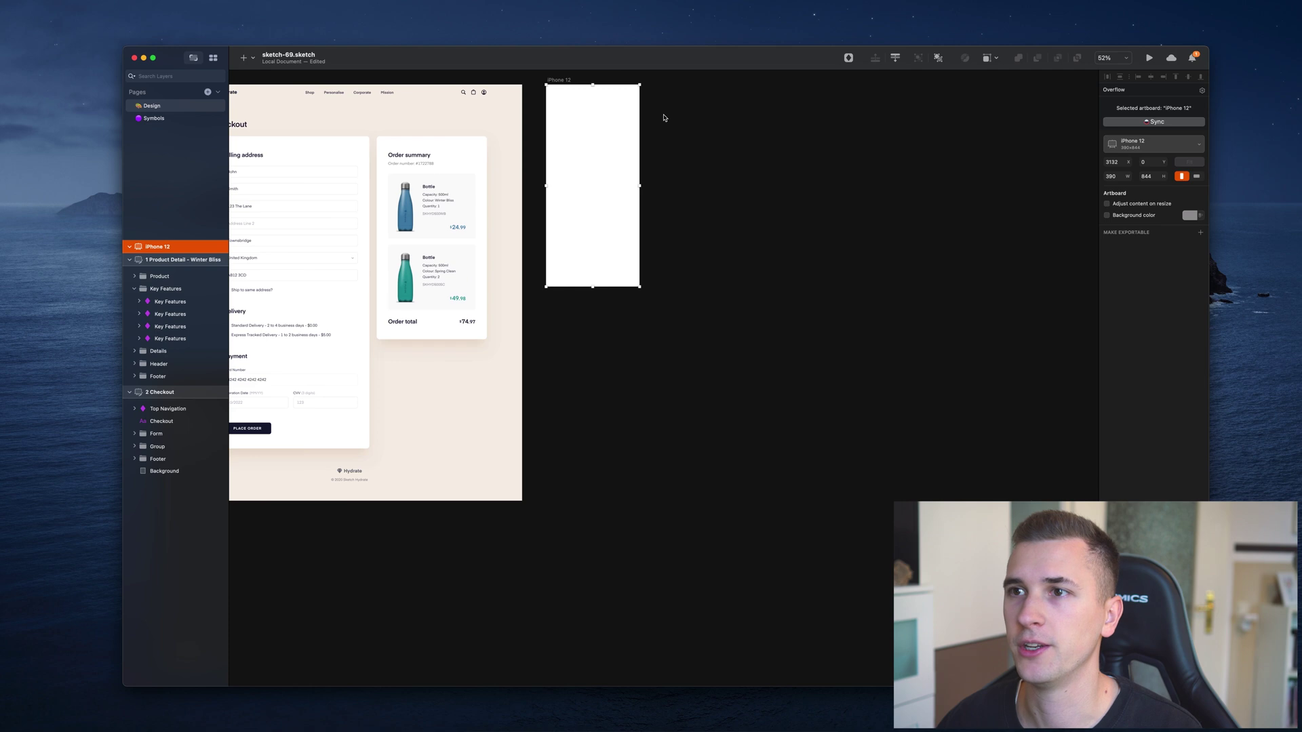
scroll(664, 118, "up", 5)
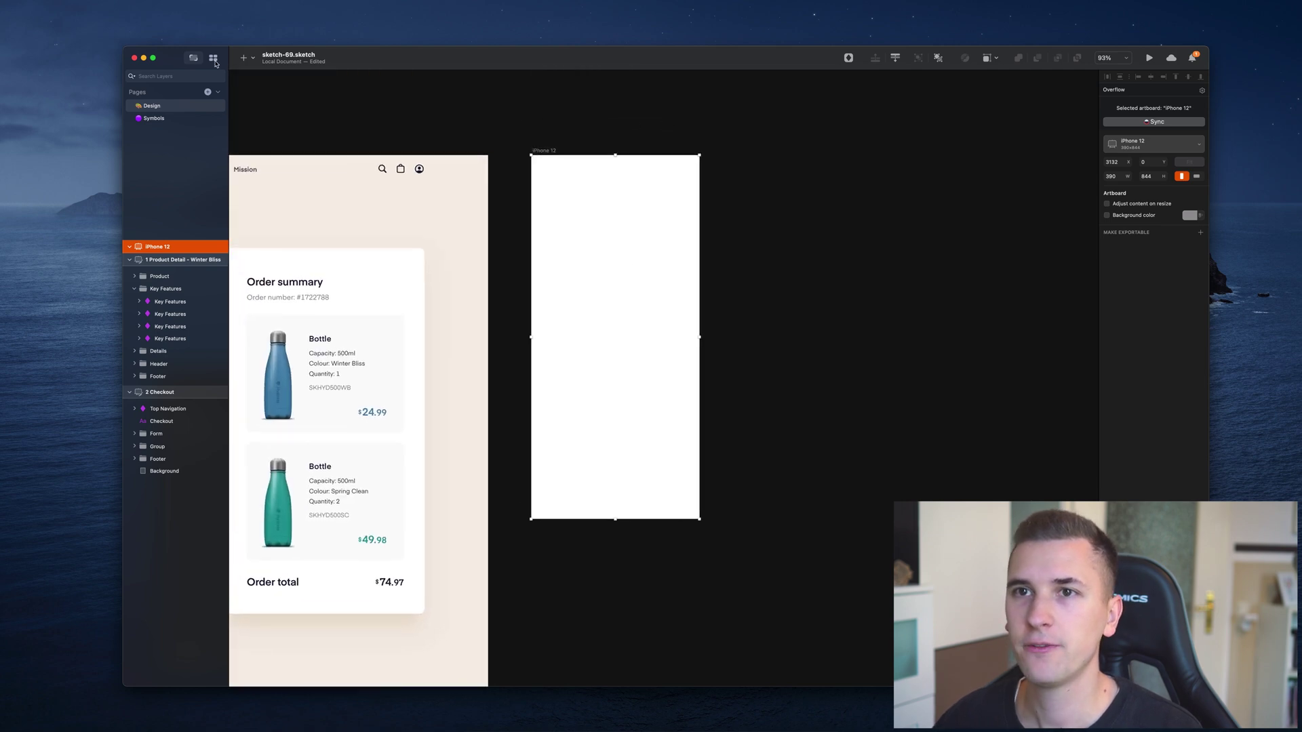
left_click(248, 59)
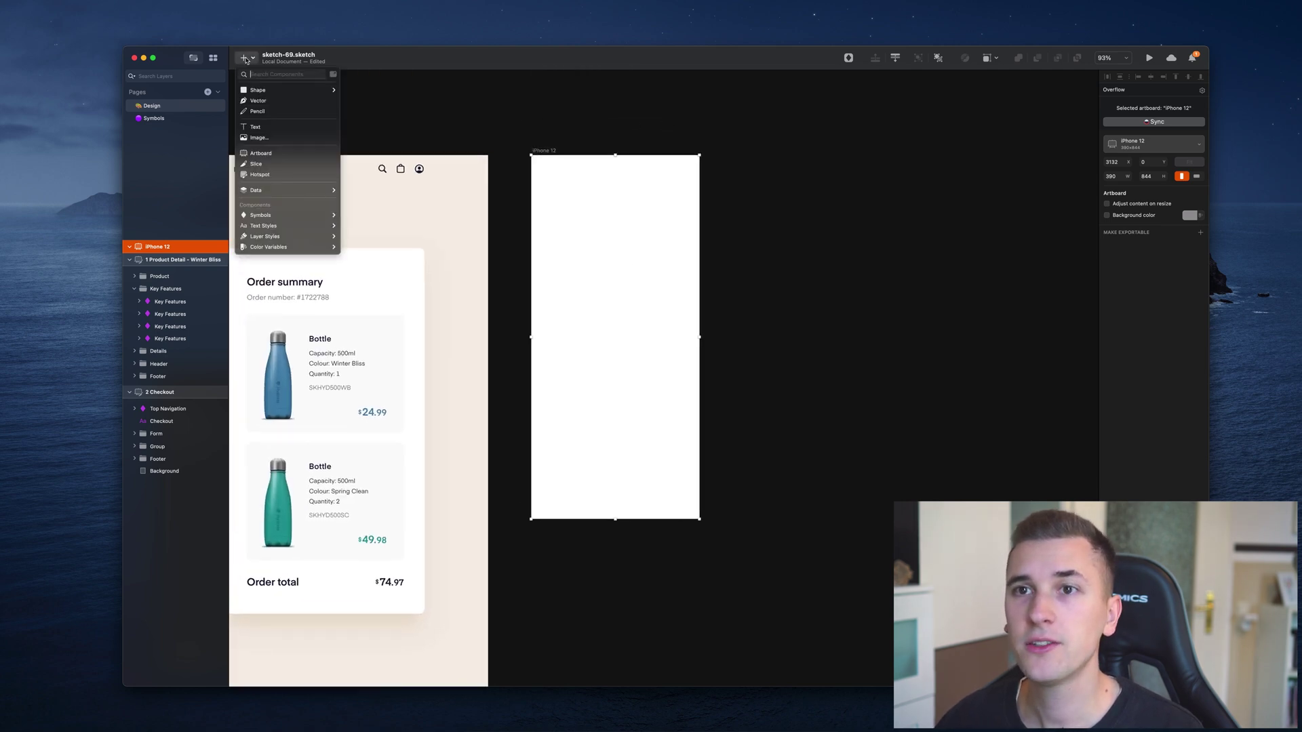
mouse_move(262, 216)
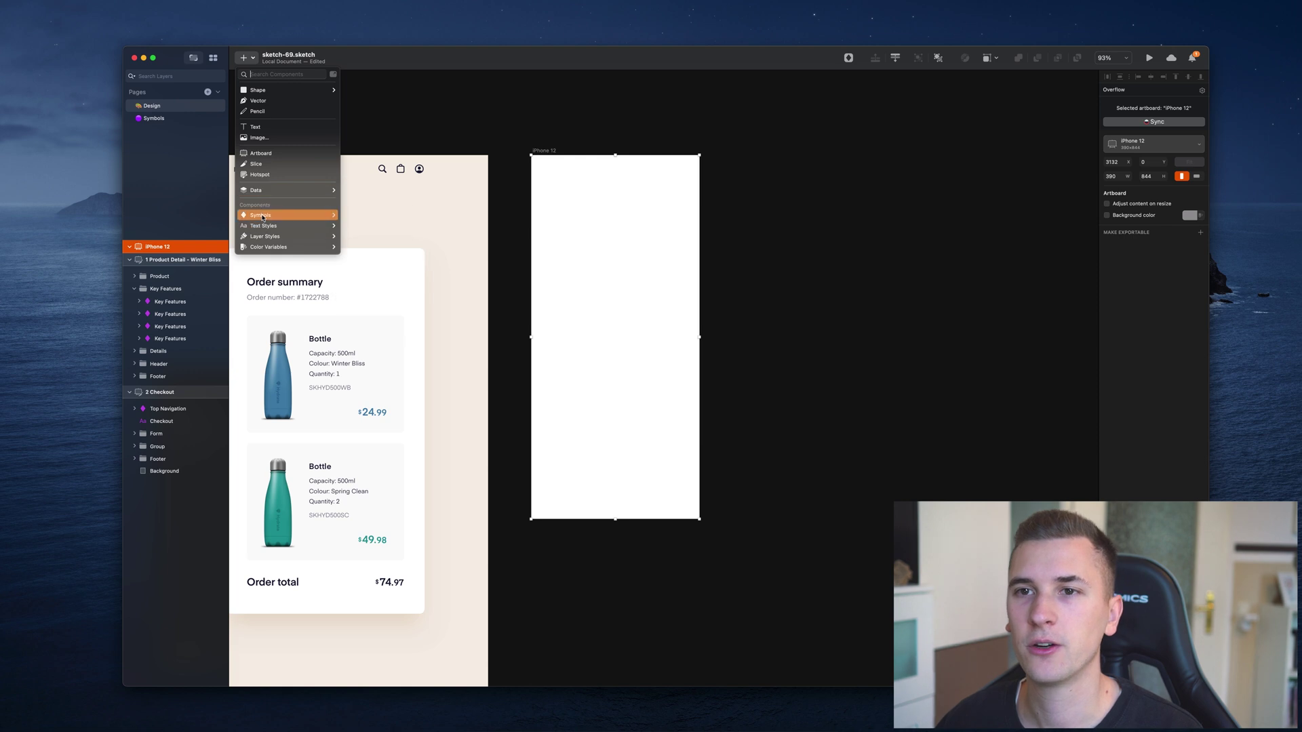
mouse_move(369, 229)
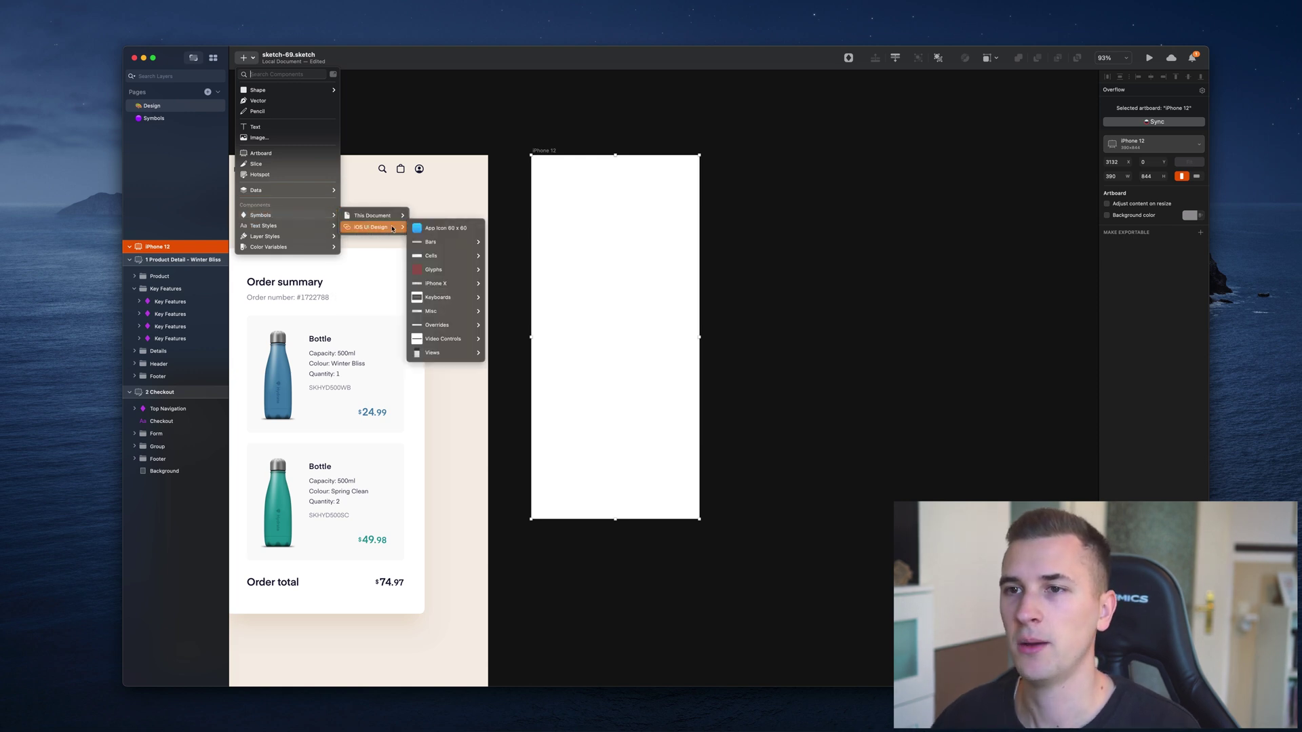
mouse_move(447, 331)
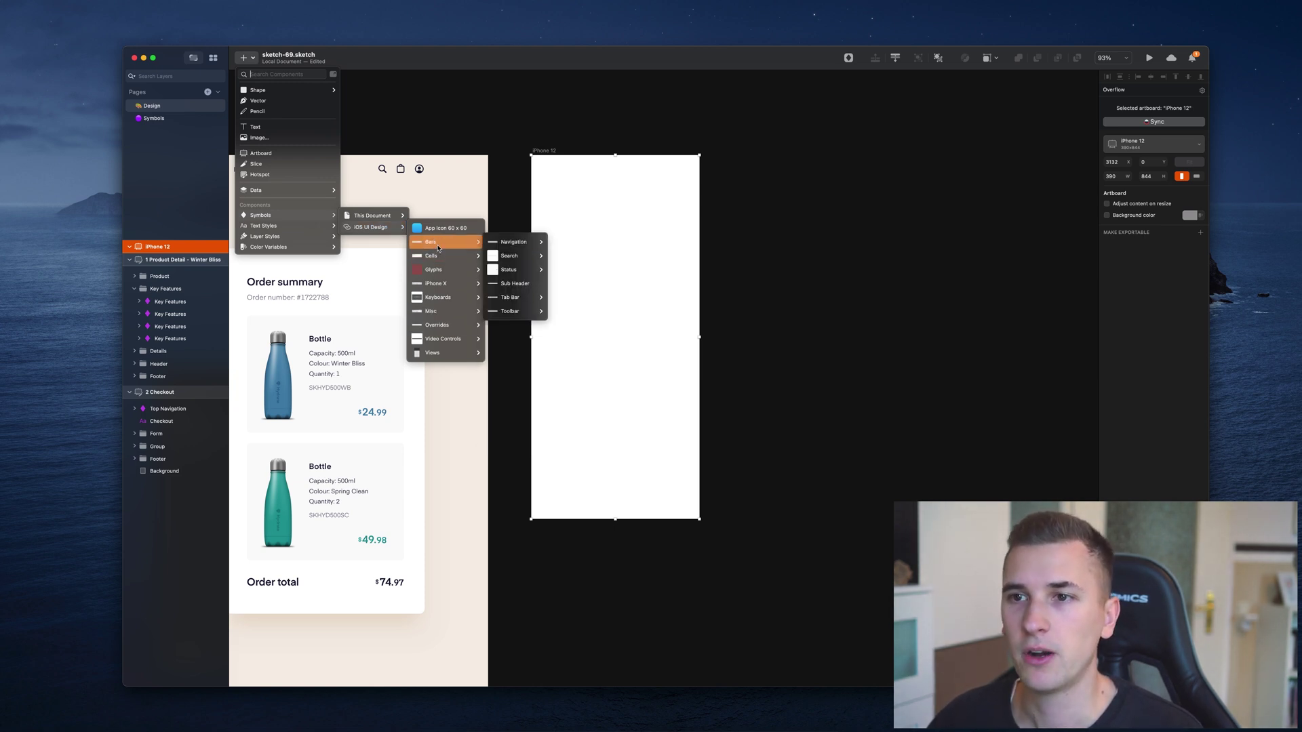
mouse_move(439, 296)
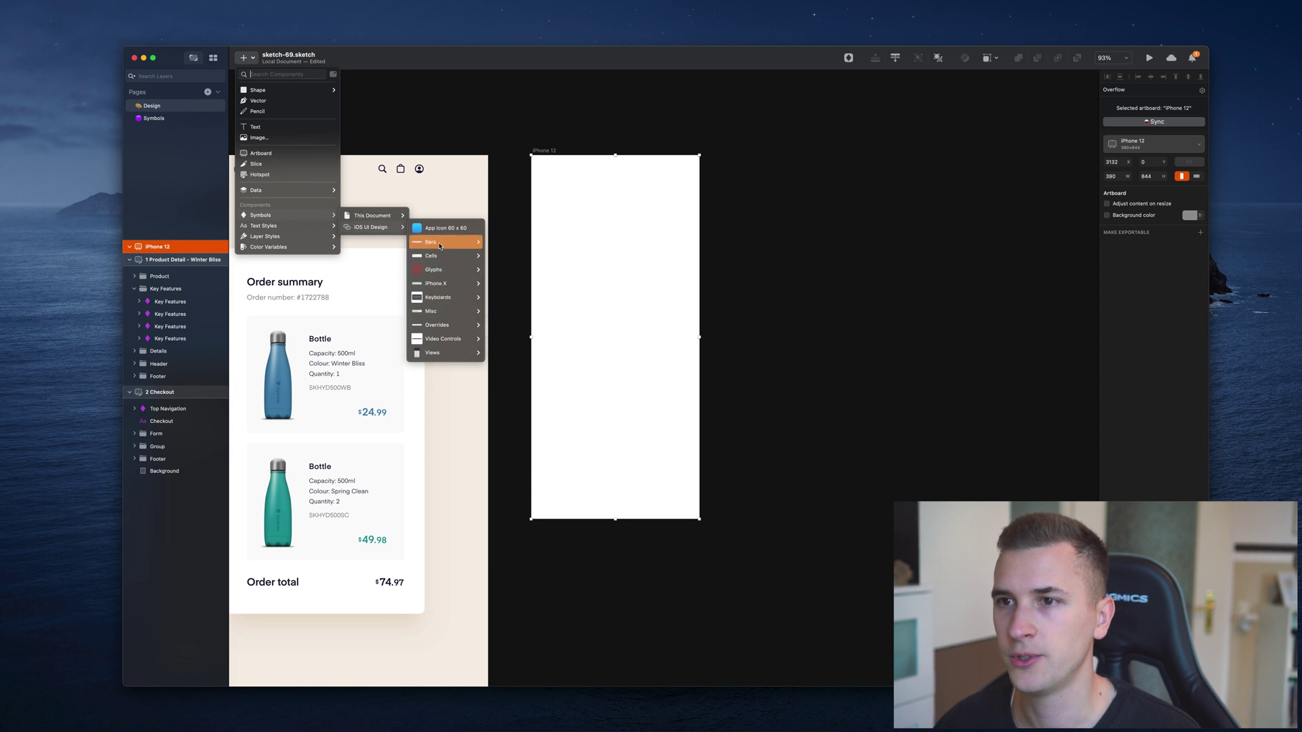
mouse_move(448, 242)
mouse_move(515, 242)
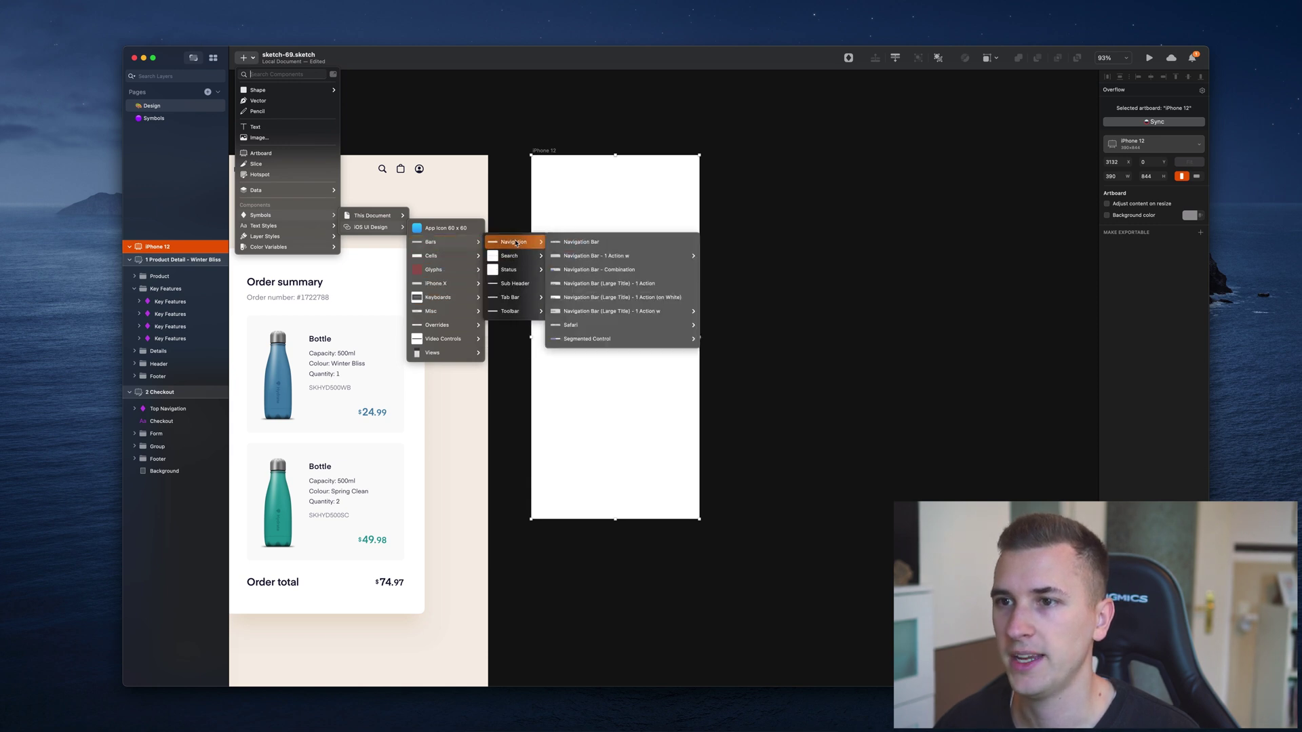
mouse_move(518, 298)
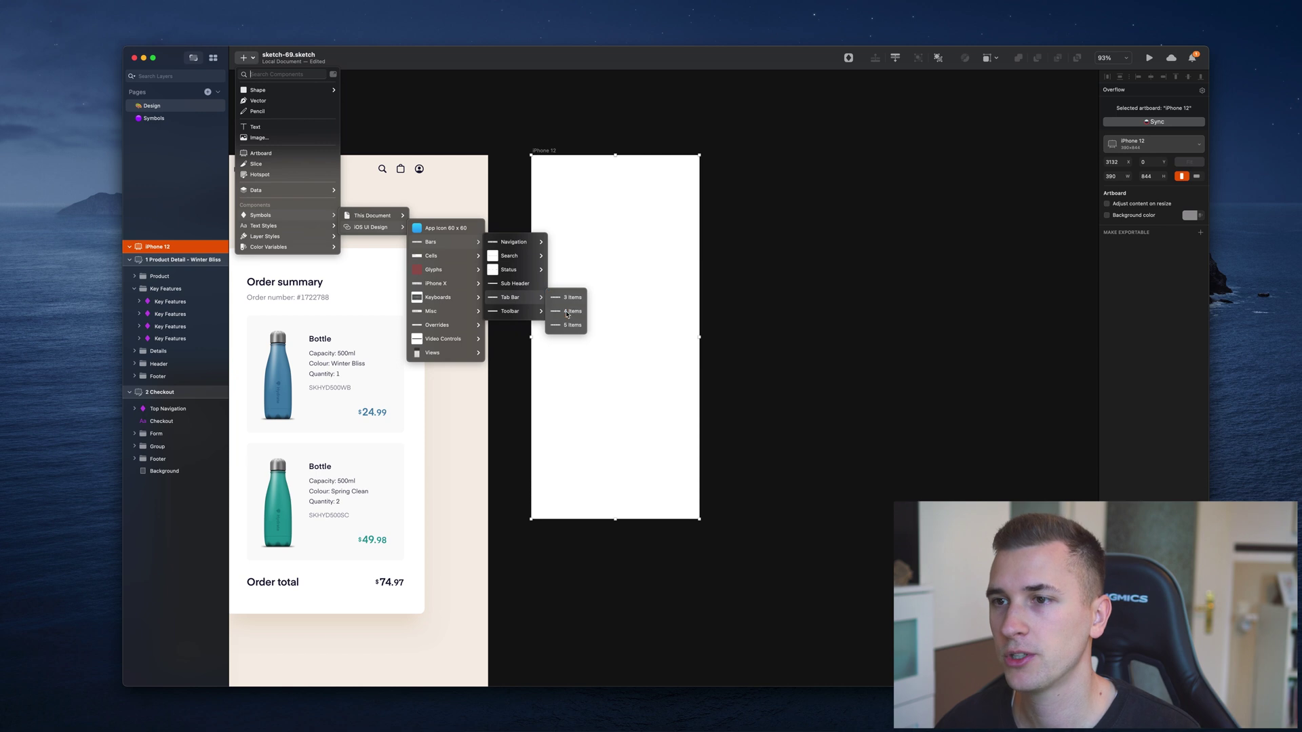
left_click(567, 310)
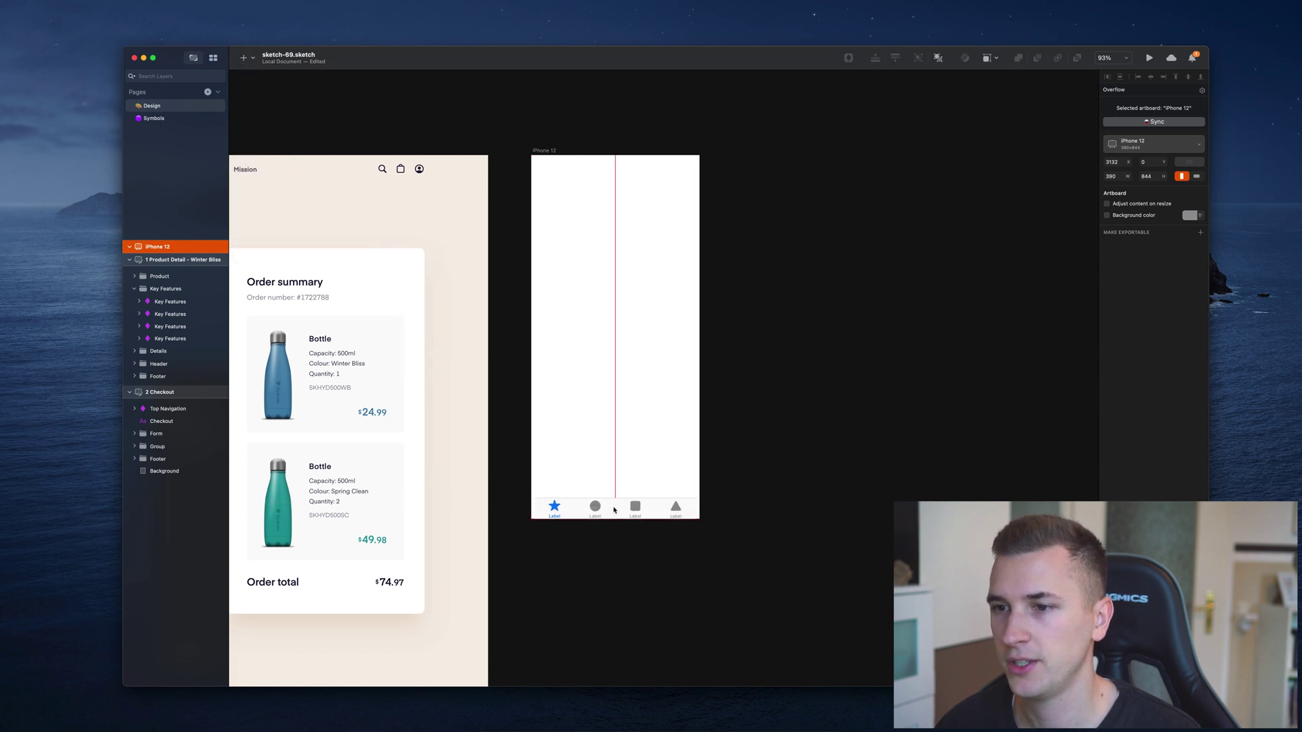
left_click(606, 494)
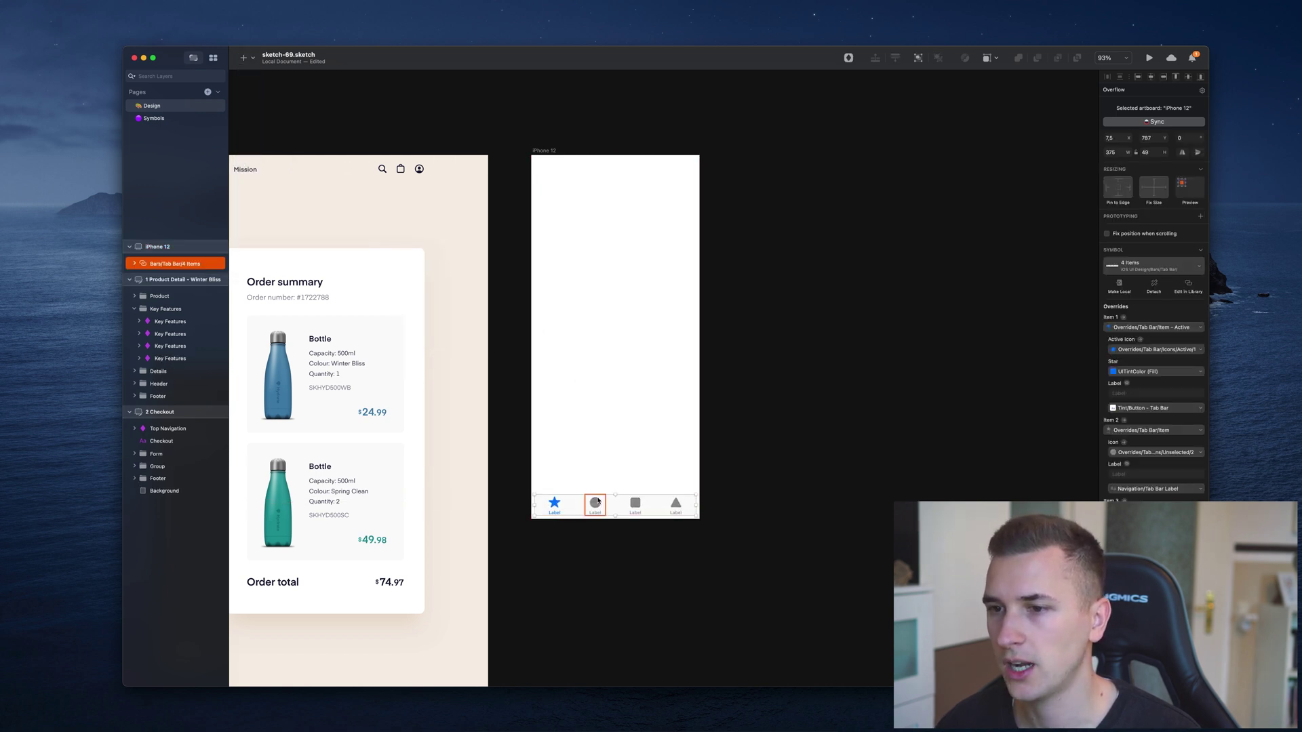
left_click_drag(587, 502, 582, 510)
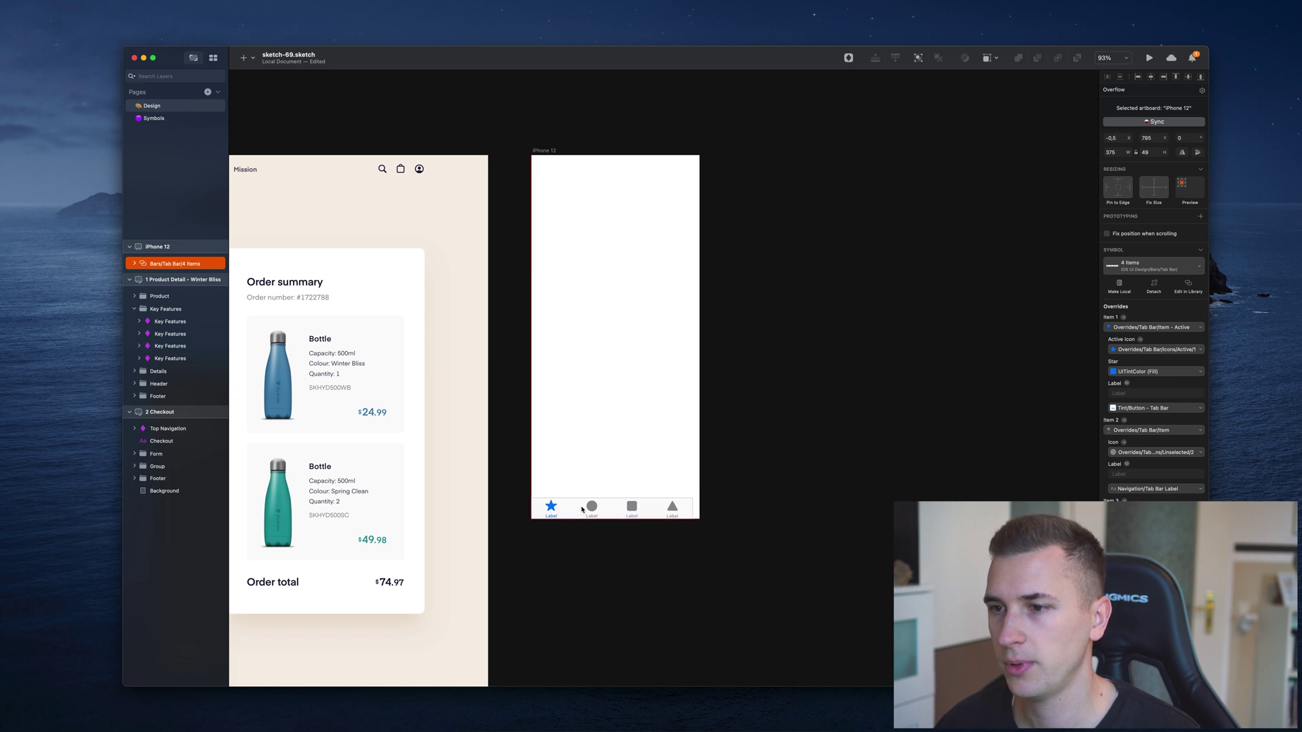
left_click_drag(693, 509, 699, 509)
Step: Insert the iOS Navigation Bar across the artboard top at full width
scroll(551, 520, "left", 2)
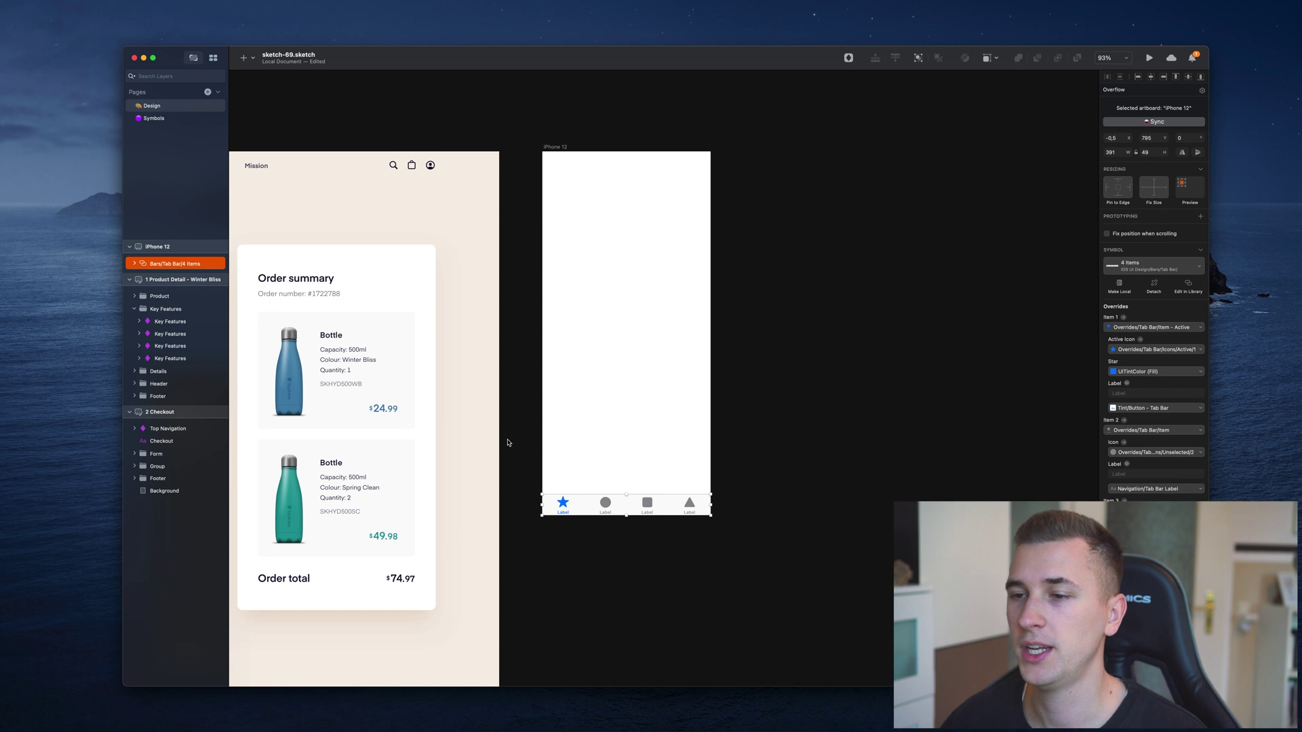
scroll(504, 441, "right", 1)
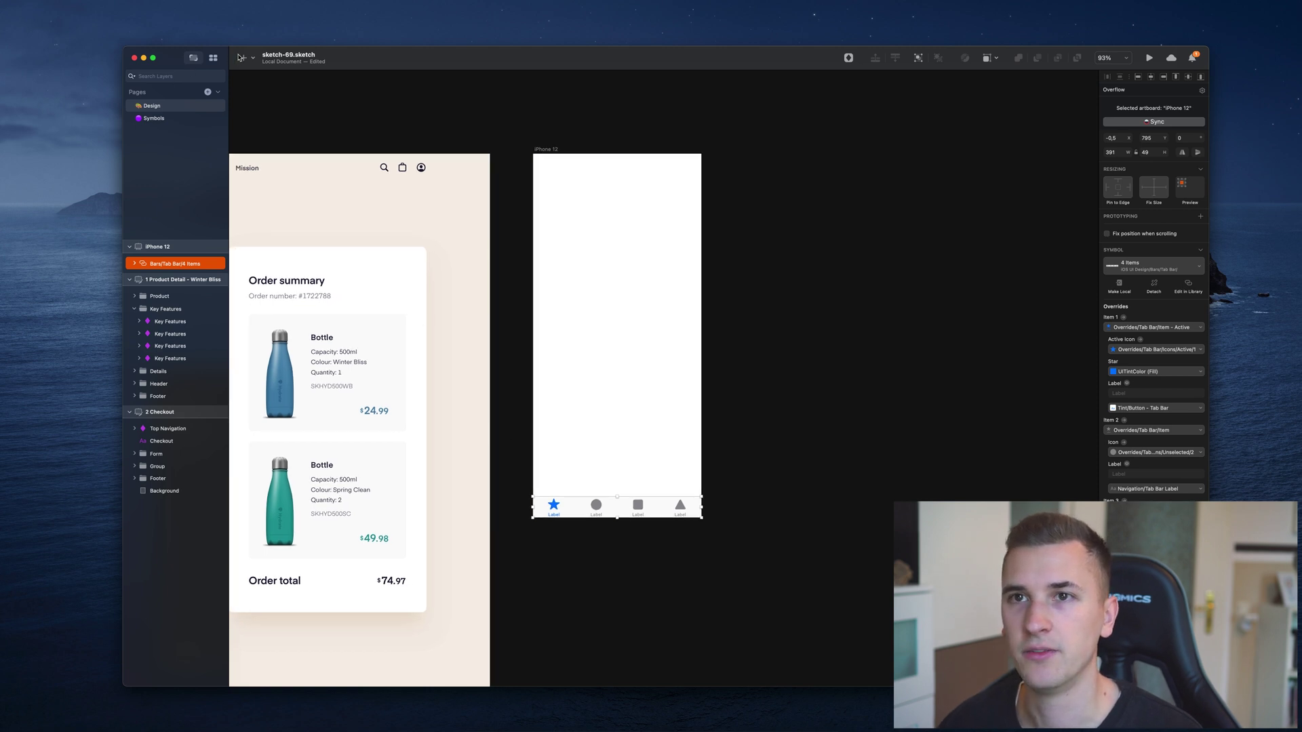
left_click(245, 58)
mouse_move(272, 215)
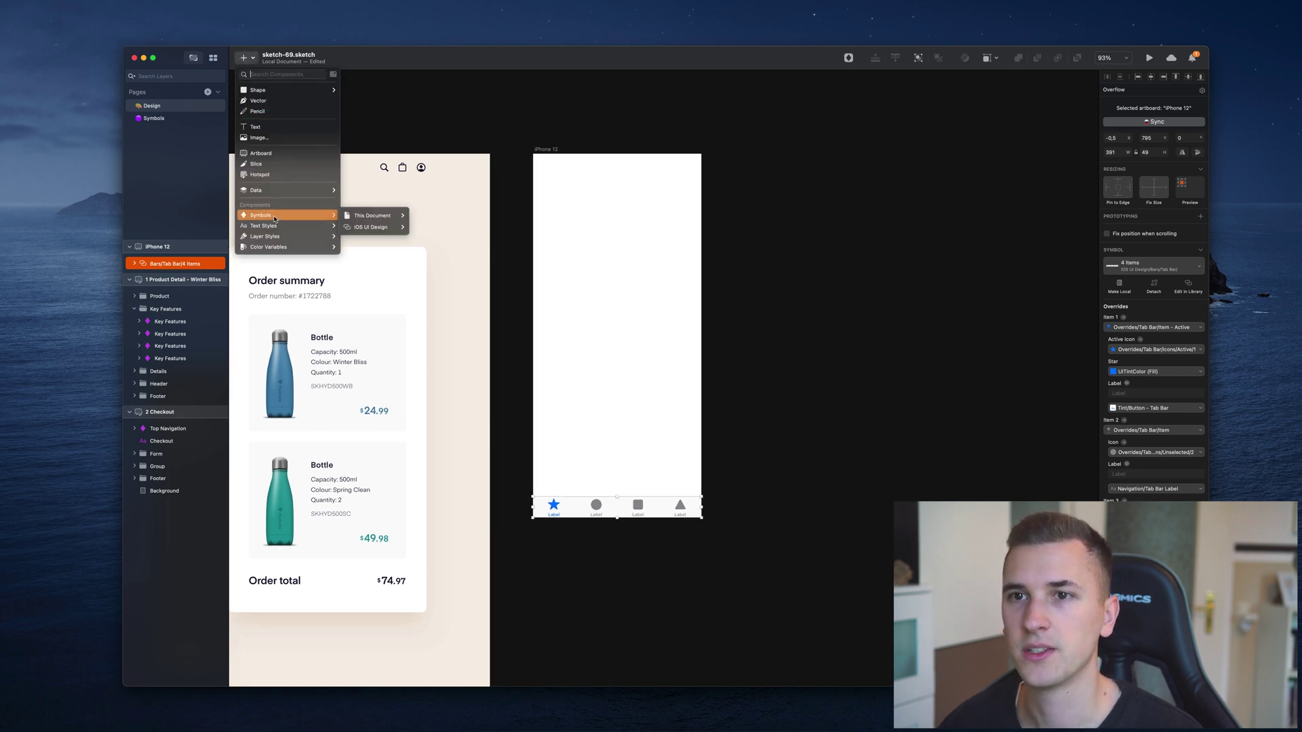
mouse_move(373, 227)
mouse_move(451, 242)
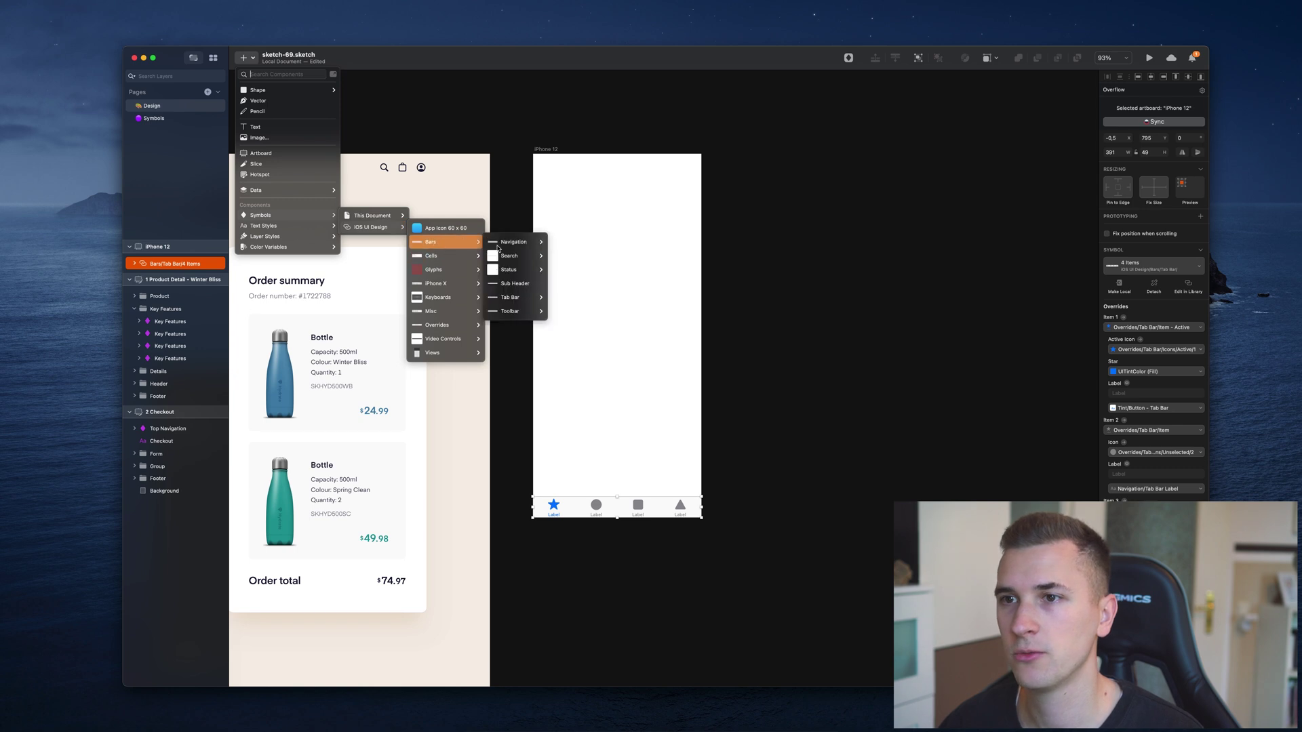
mouse_move(523, 246)
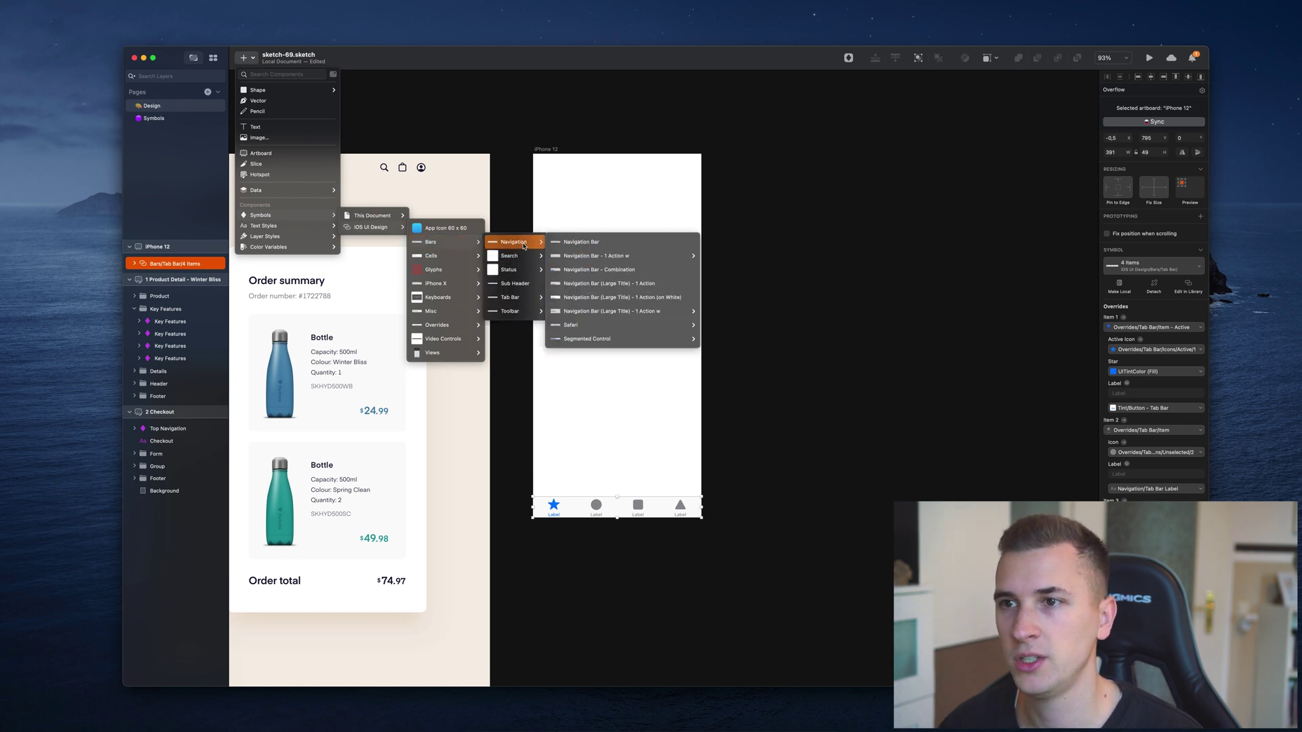
left_click(583, 242)
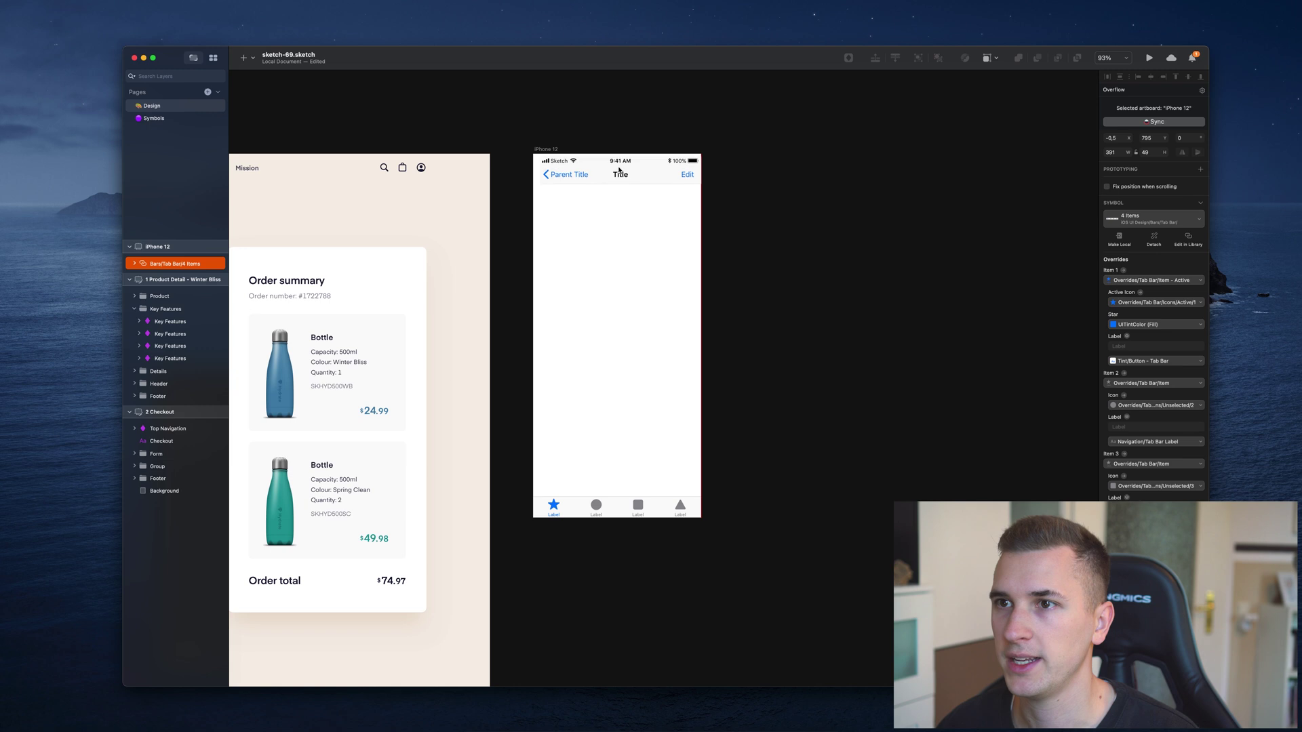
left_click(614, 167)
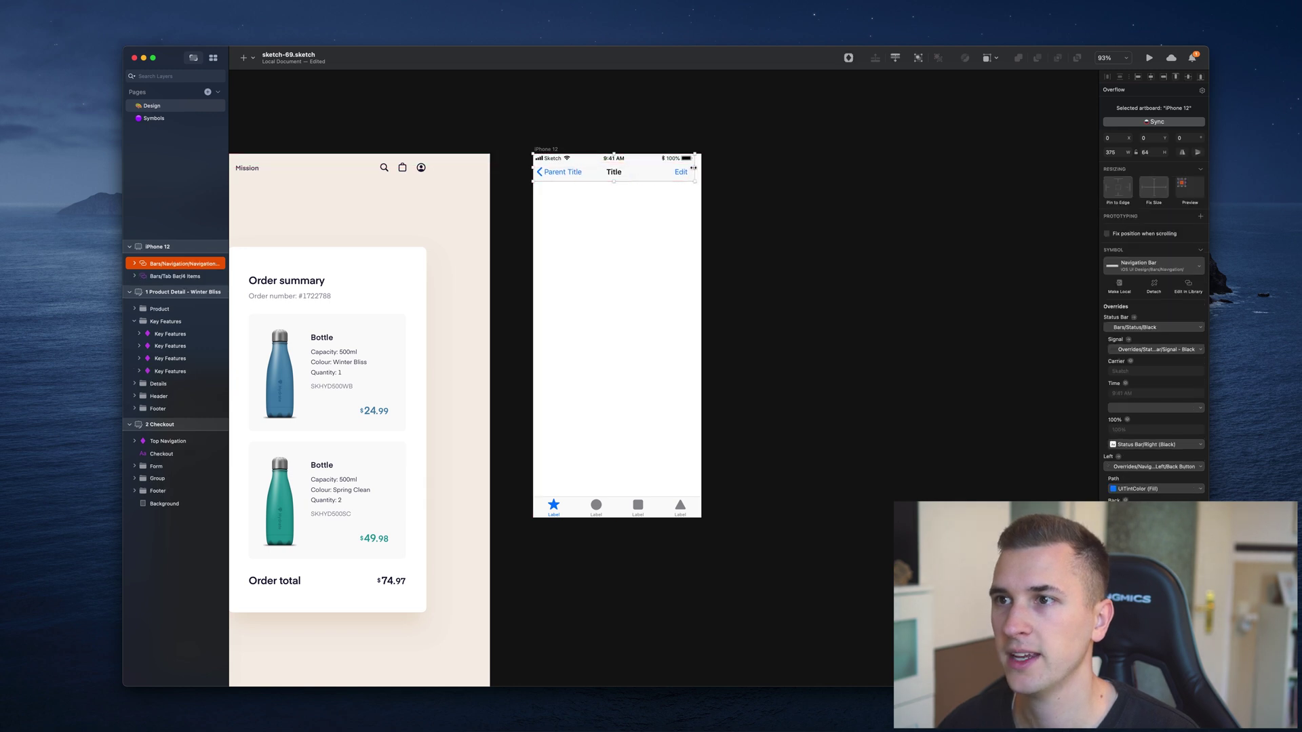
left_click_drag(701, 167, 702, 167)
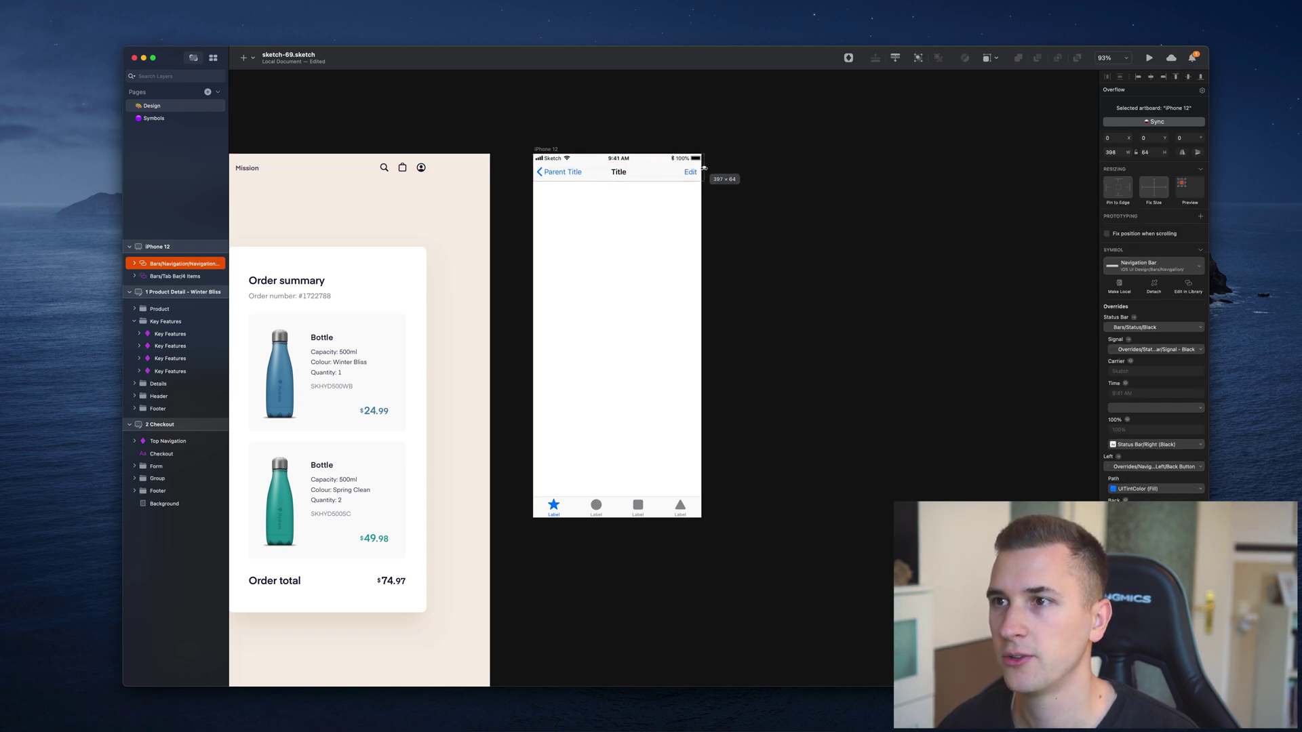
left_click(688, 128)
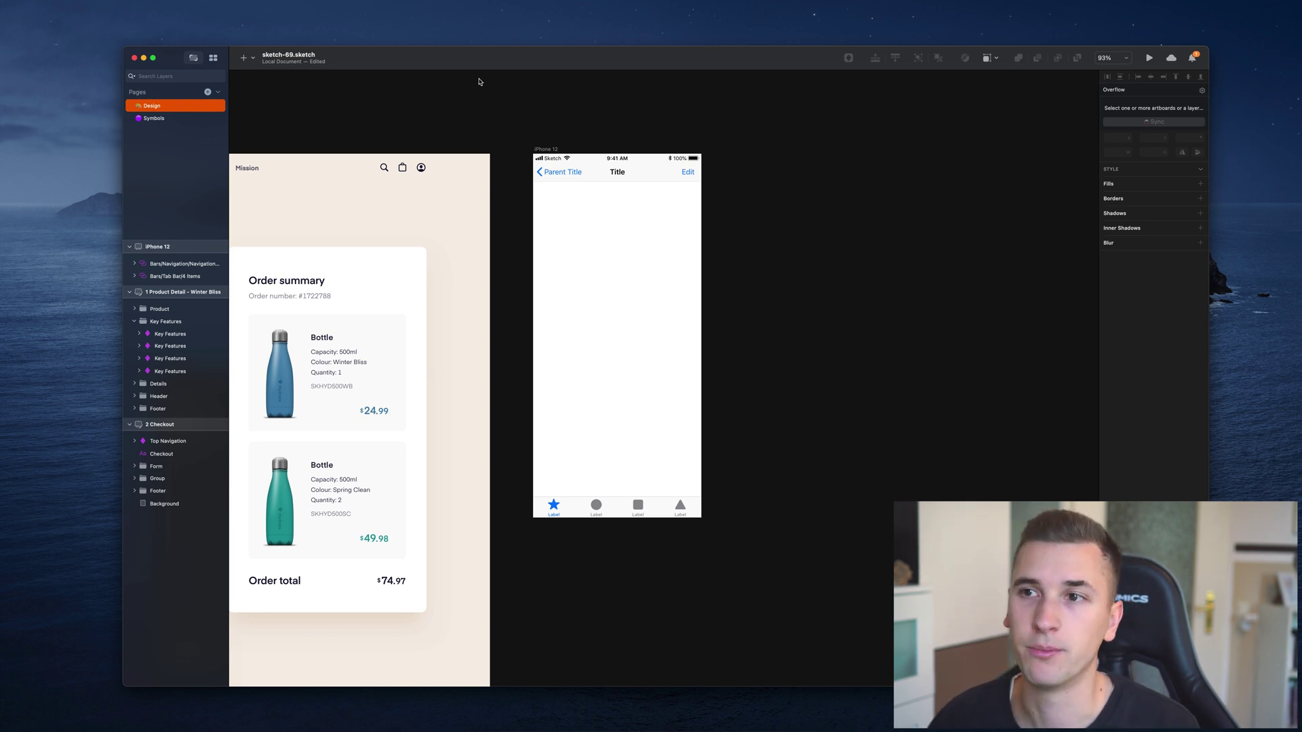
Step: Draw a borderless pink rectangle inside the iPhone 12 artboard
left_click(538, 148)
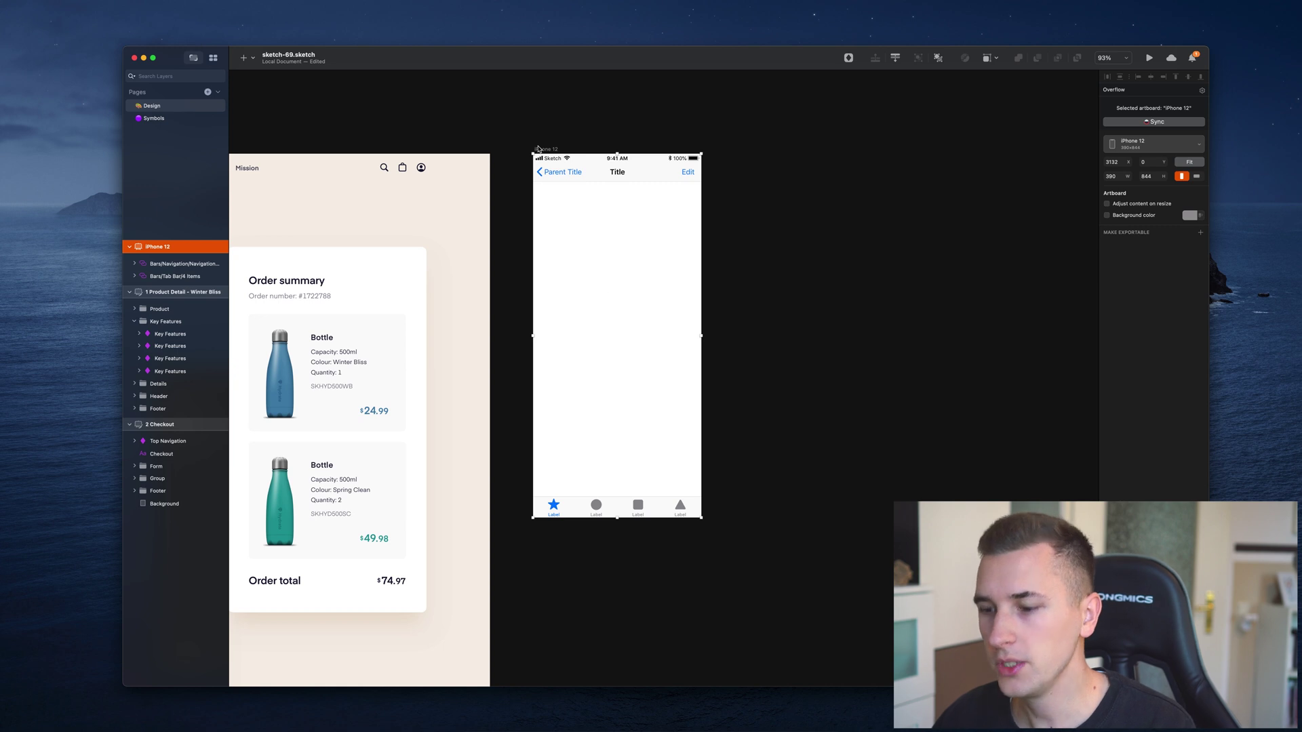
key("r")
left_click_drag(581, 267, 621, 355)
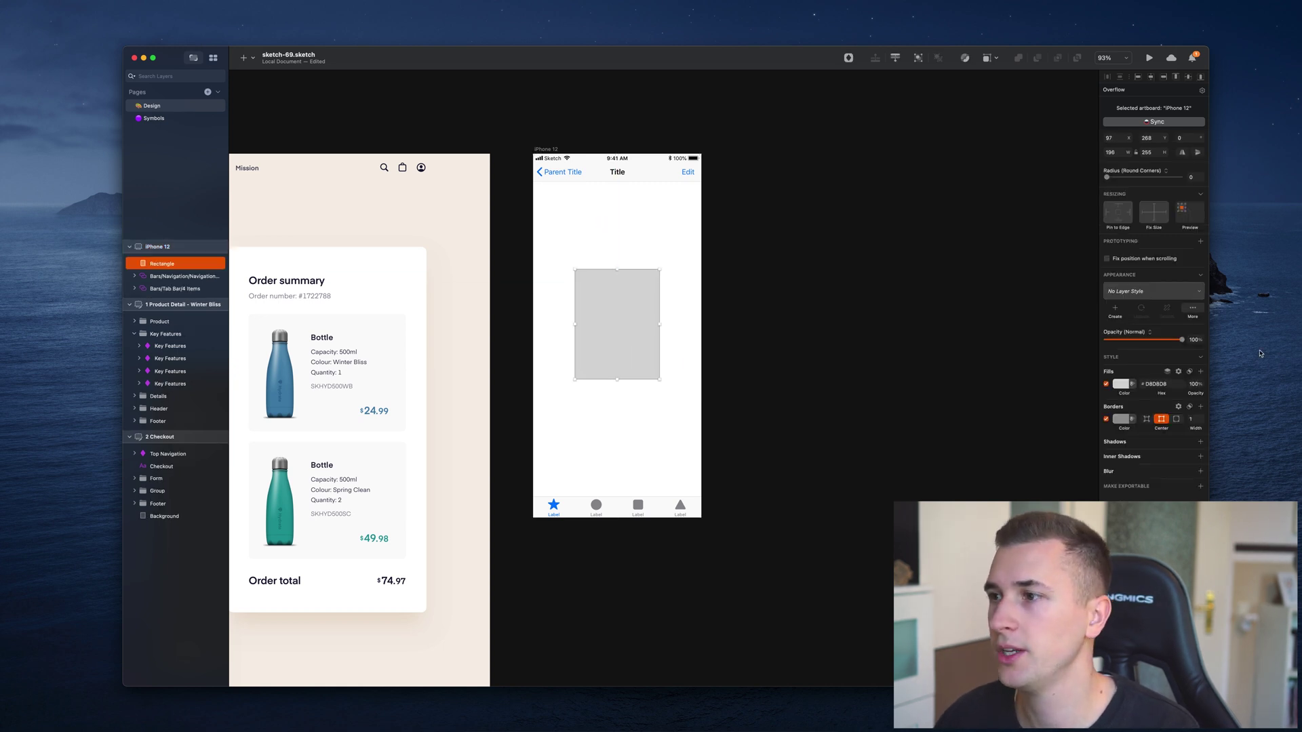
left_click(1106, 420)
left_click(1106, 384)
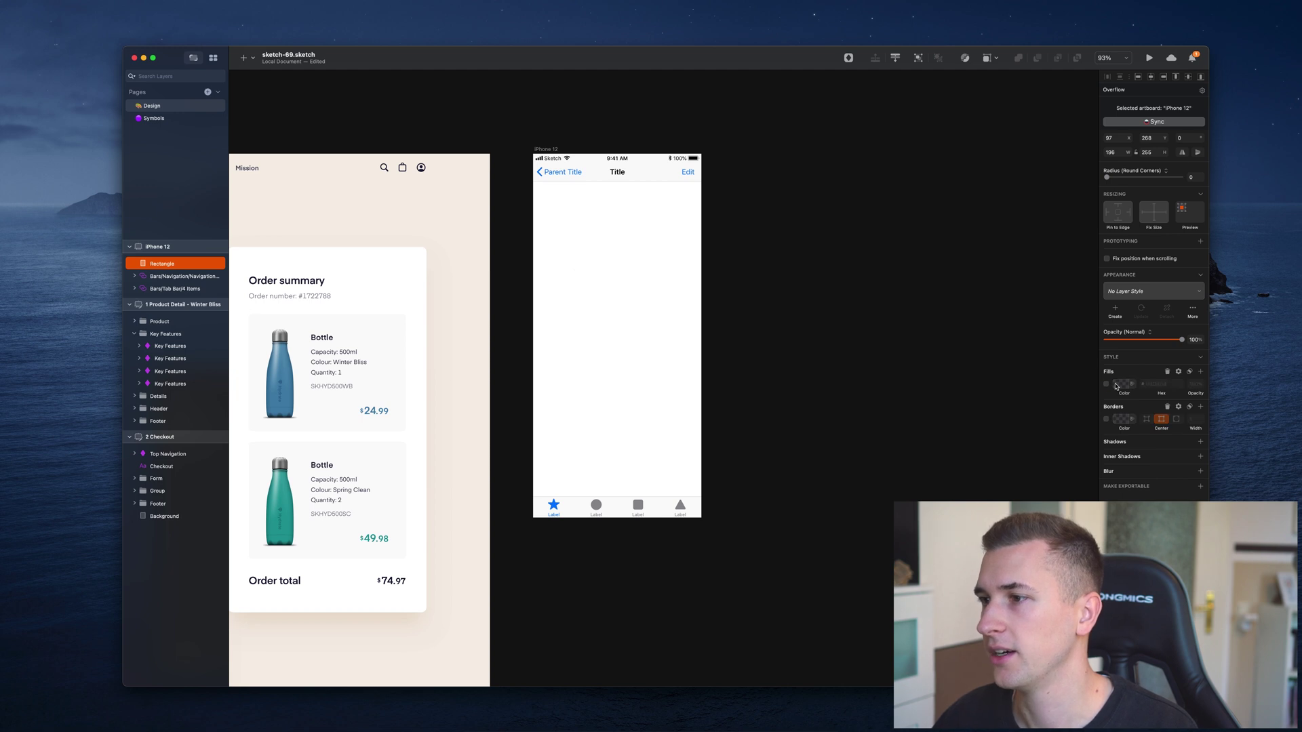
left_click(1105, 384)
left_click(1121, 384)
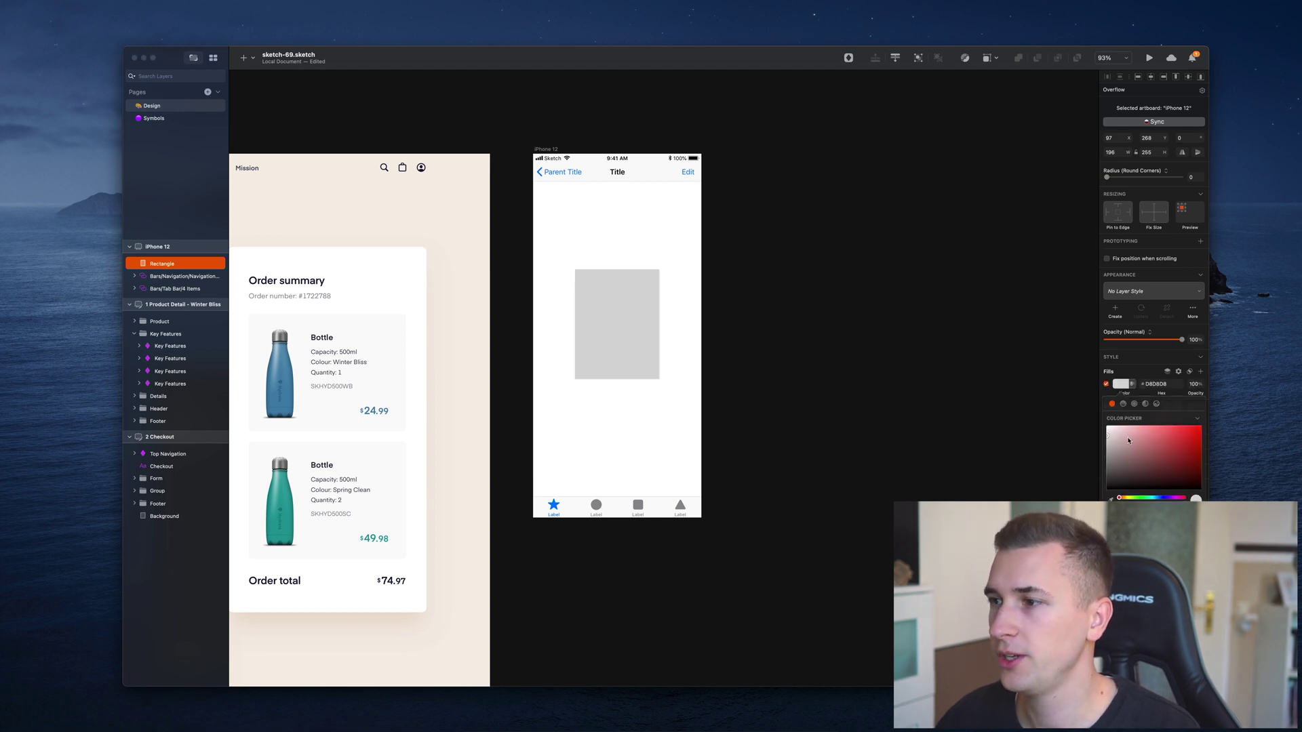
left_click(1155, 425)
left_click_drag(608, 314, 609, 320)
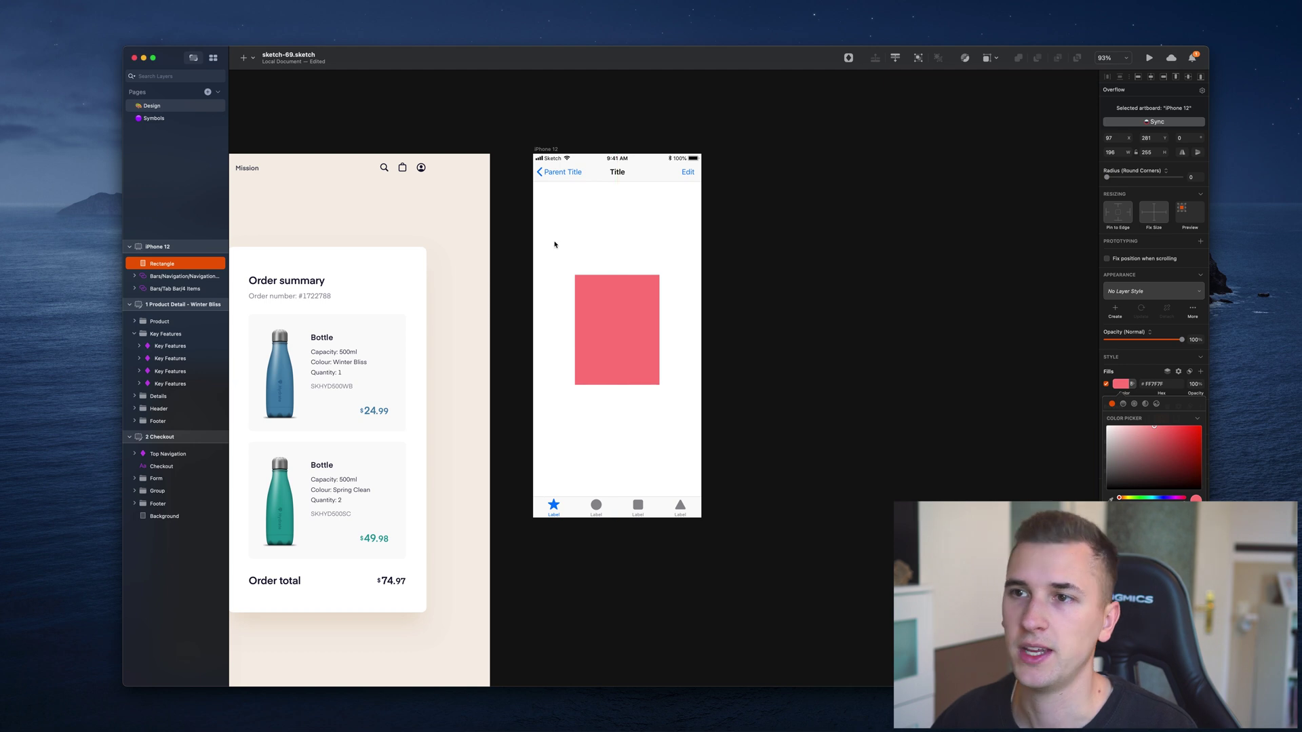
Step: Rename the iPhone 12 artboard to 'splashscreen'
left_click(553, 150)
double_click(554, 149)
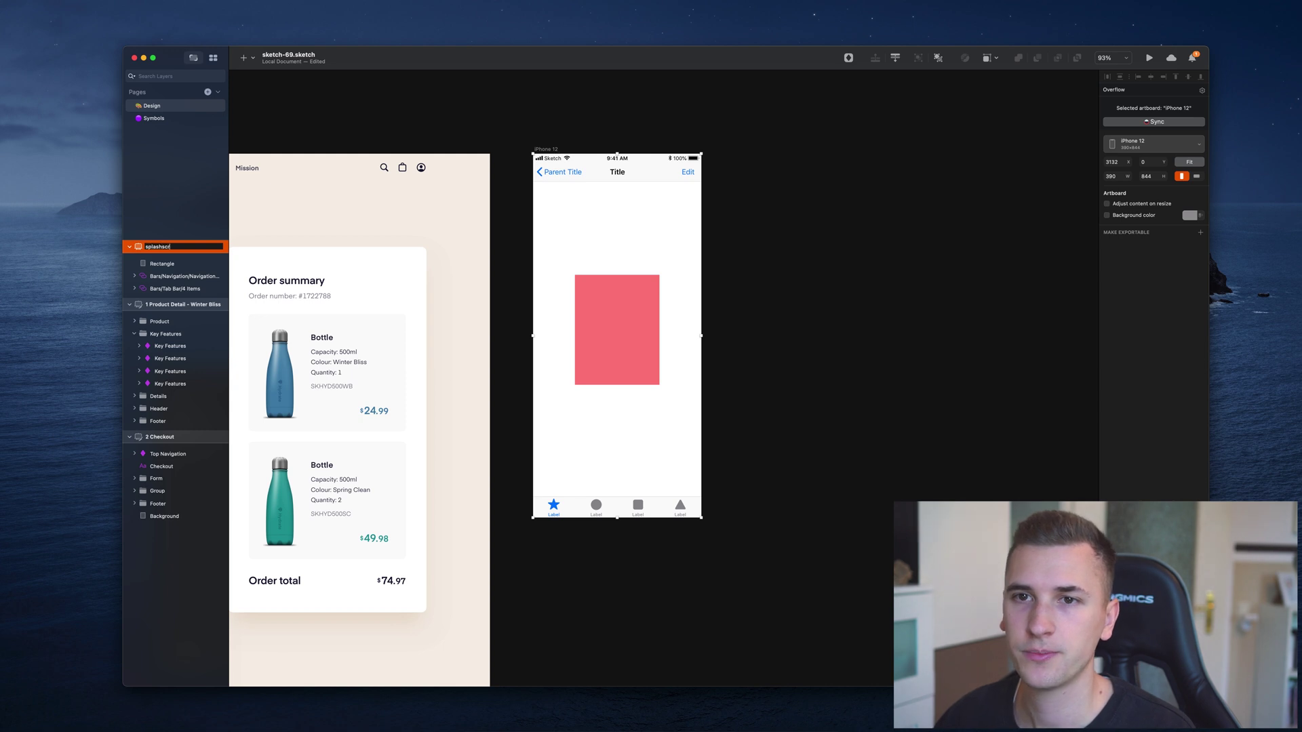
type("splashscreen")
key("Return")
Step: Duplicate the splashscreen artboard and copy its rectangle into a two-by-two grid
key("super+d")
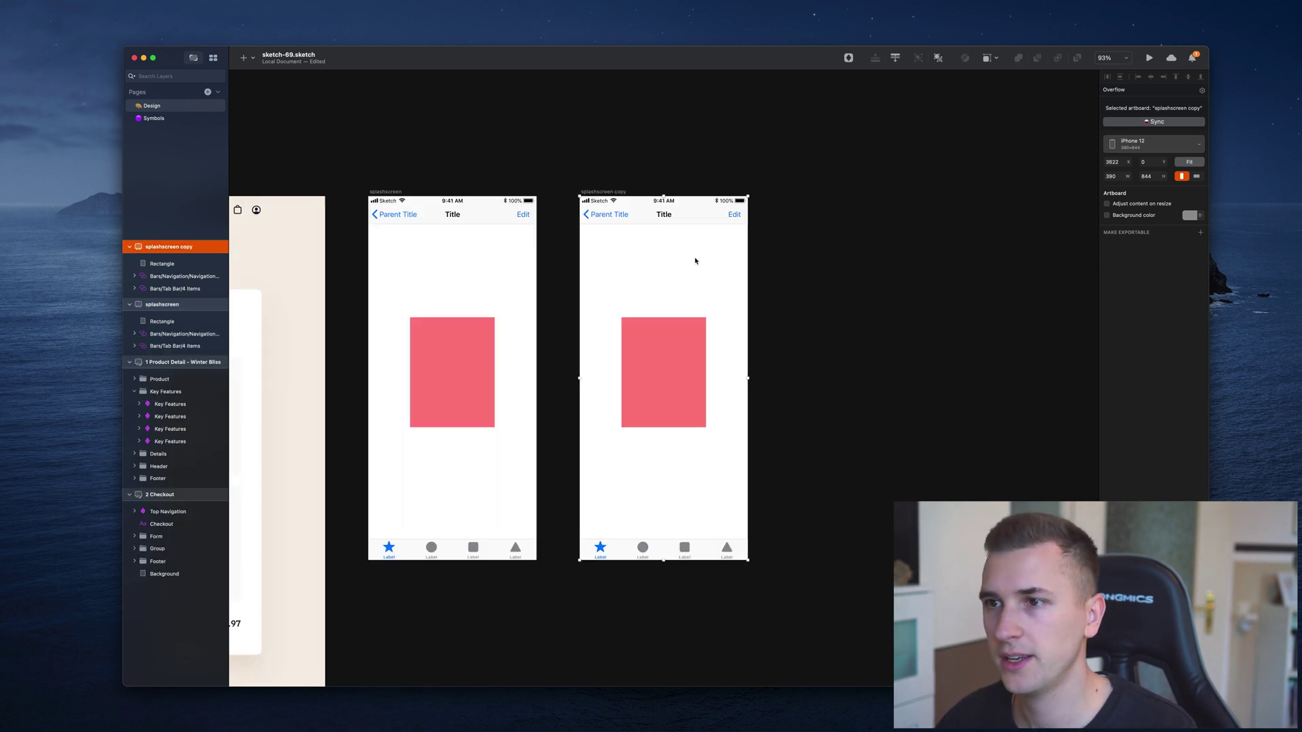
left_click(668, 400)
left_click_drag(661, 389, 734, 317)
left_click(642, 319, "shift")
left_click(658, 247)
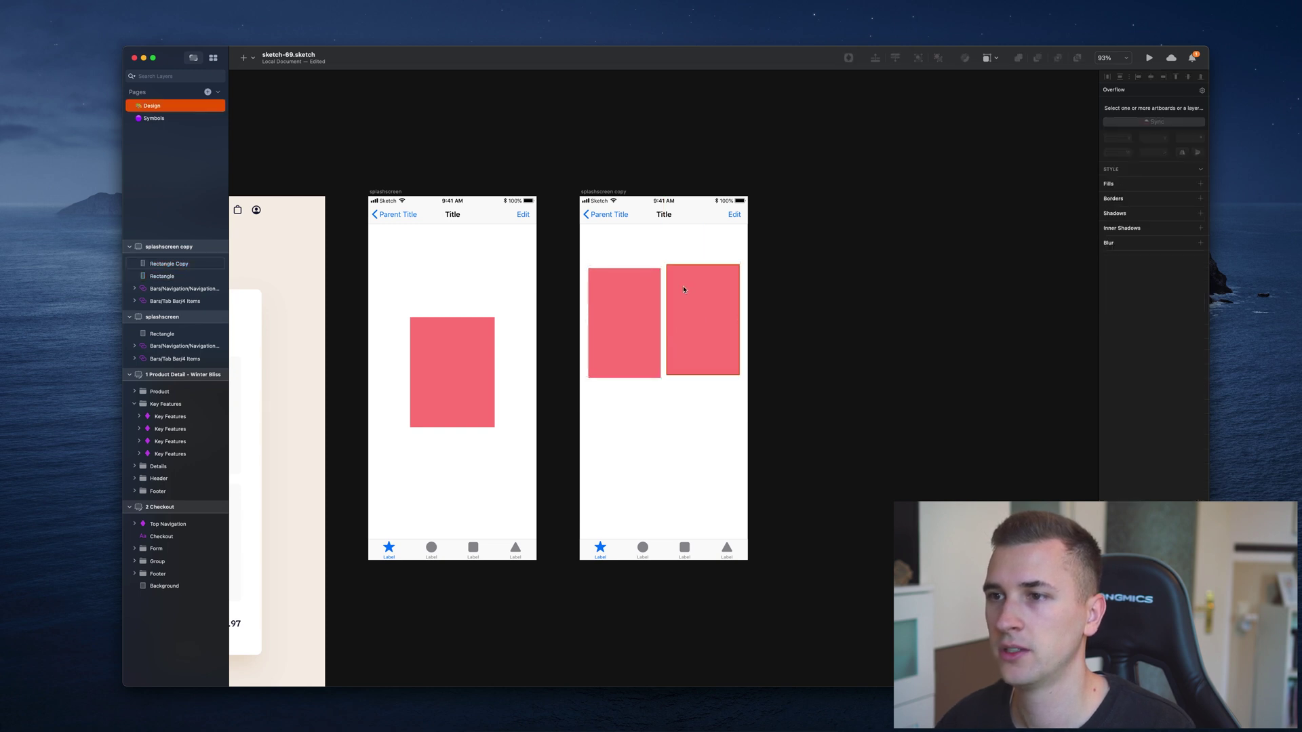
left_click_drag(698, 285, 637, 425)
left_click(640, 296, "shift")
left_click(910, 325)
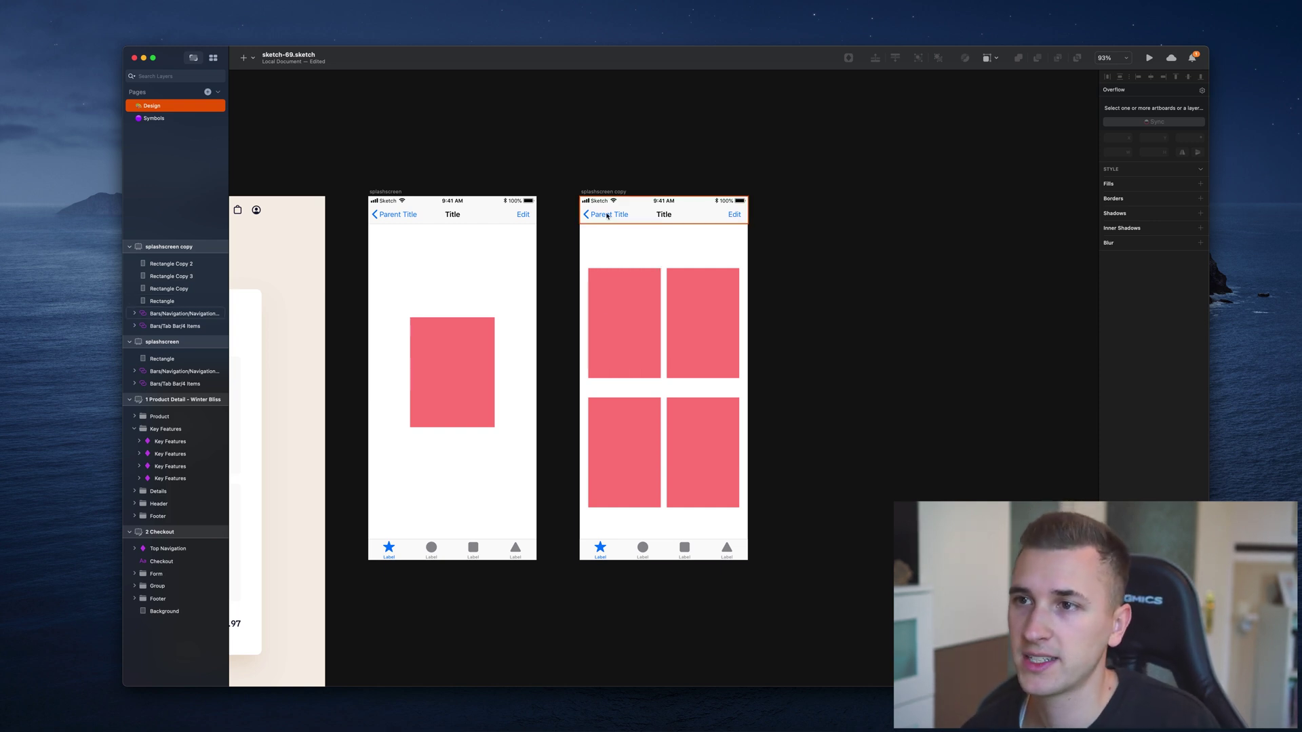
Step: Rename the duplicated artboard to 'overview'
left_click(593, 193)
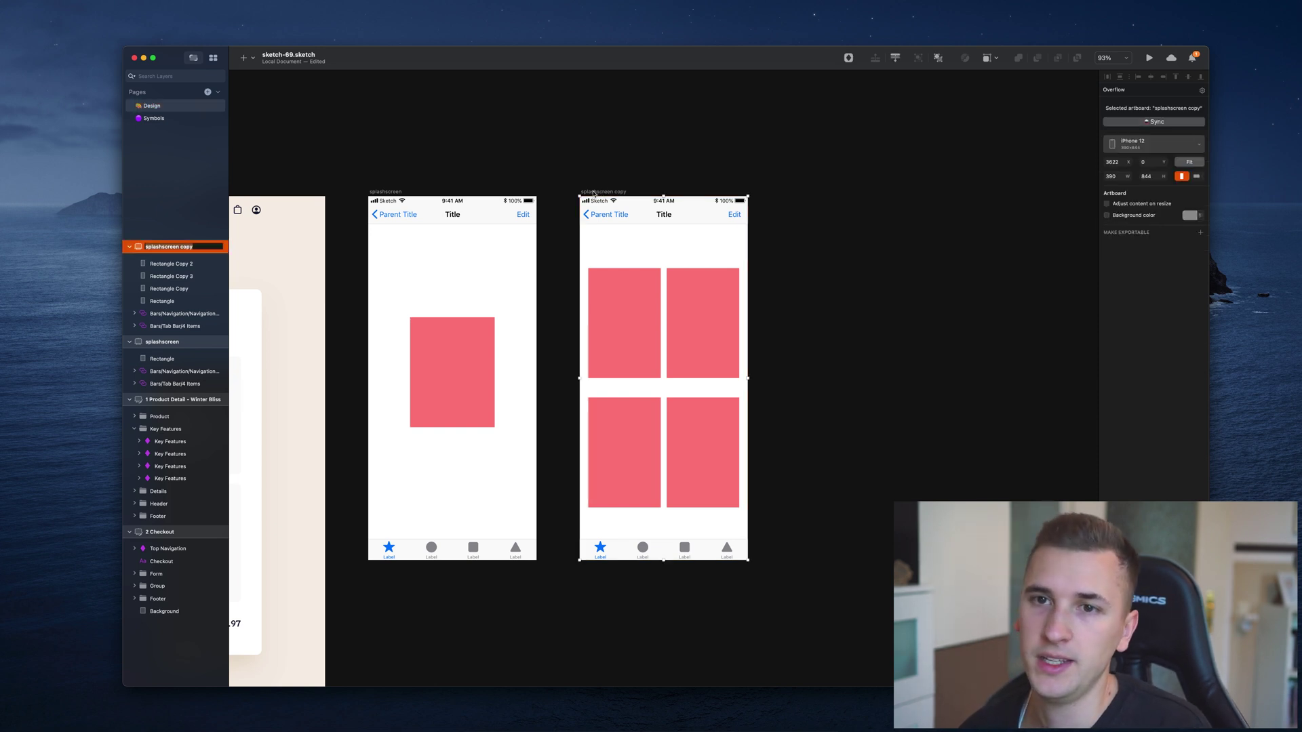
type("overview")
key("Return")
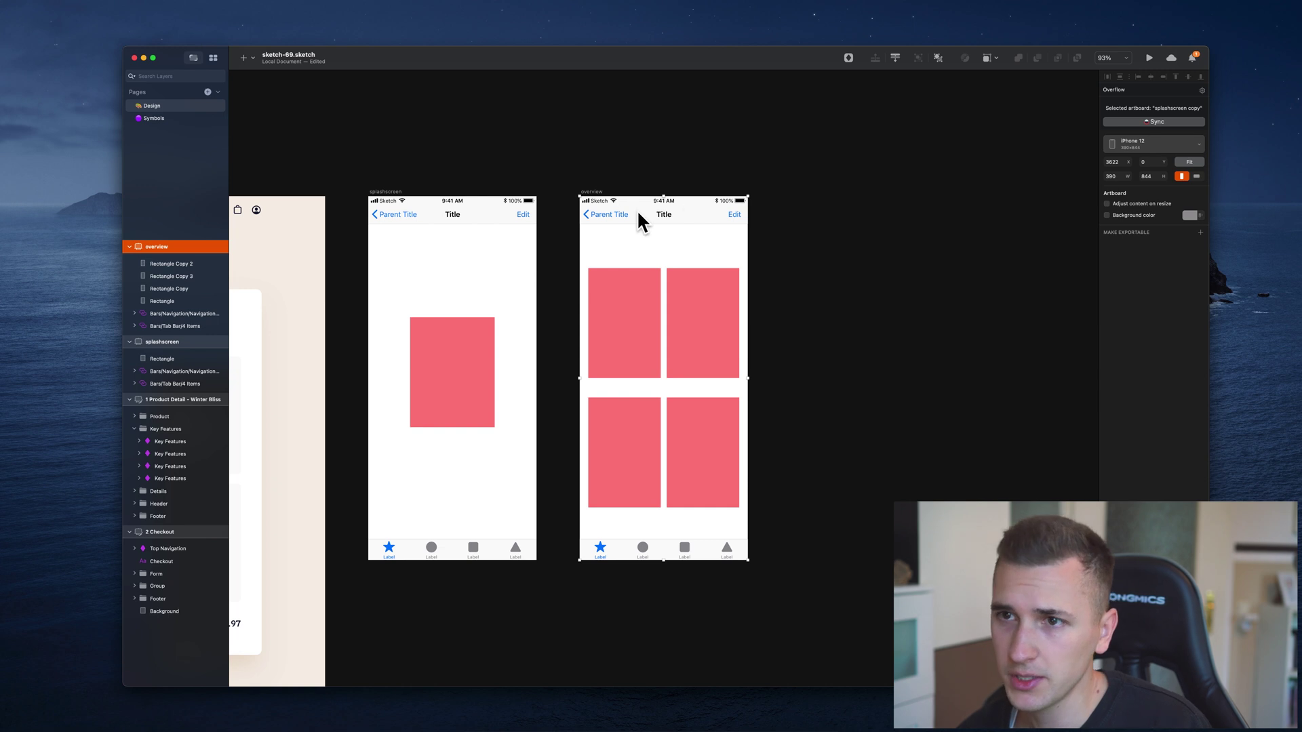
Step: Drill into the splashscreen navigation bar's Title until the iOS UI Design library prompt appears
left_click(484, 219)
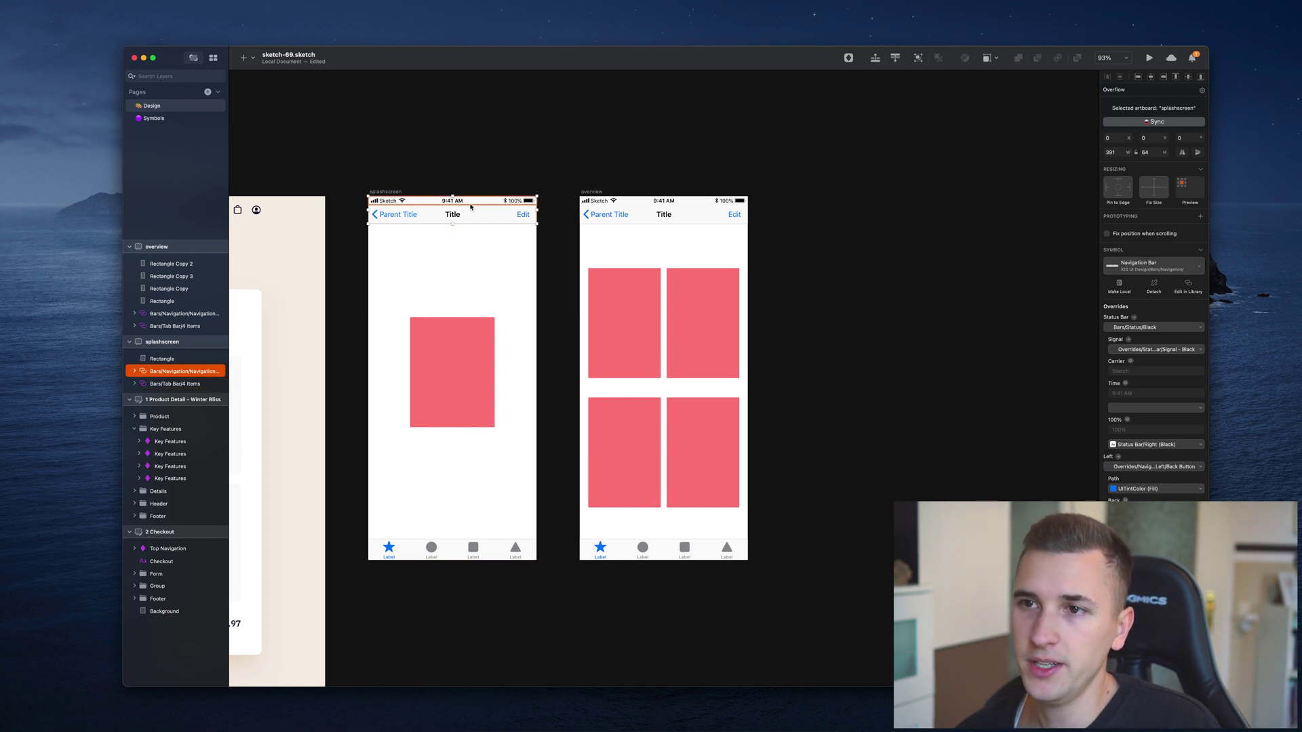
scroll(613, 226, "left", 3)
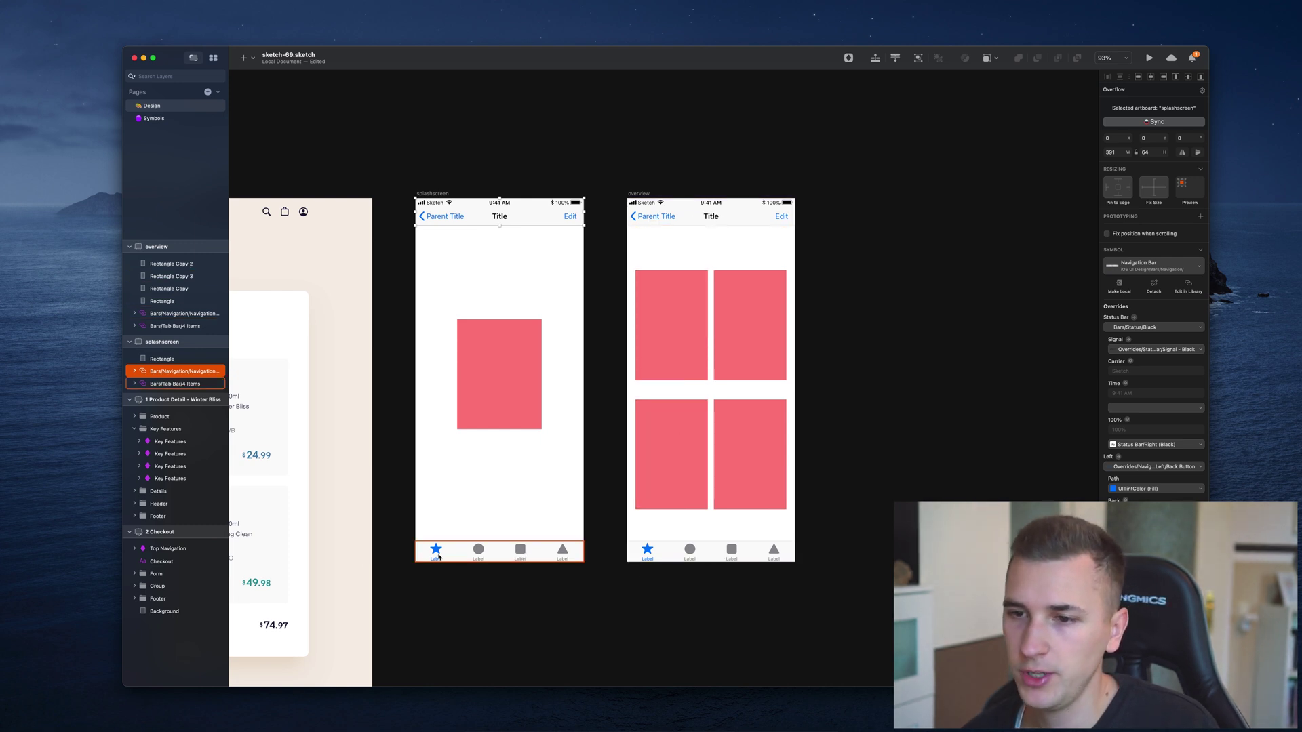
double_click(504, 218)
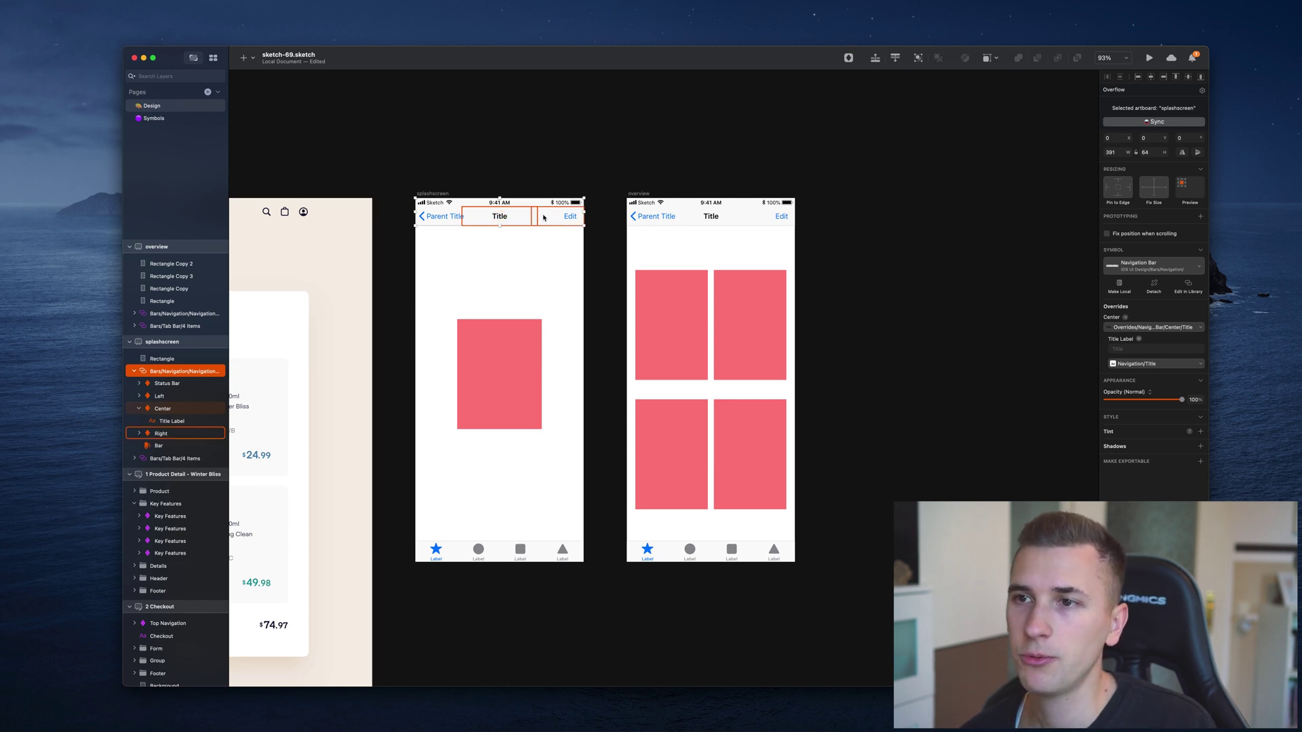
double_click(535, 206)
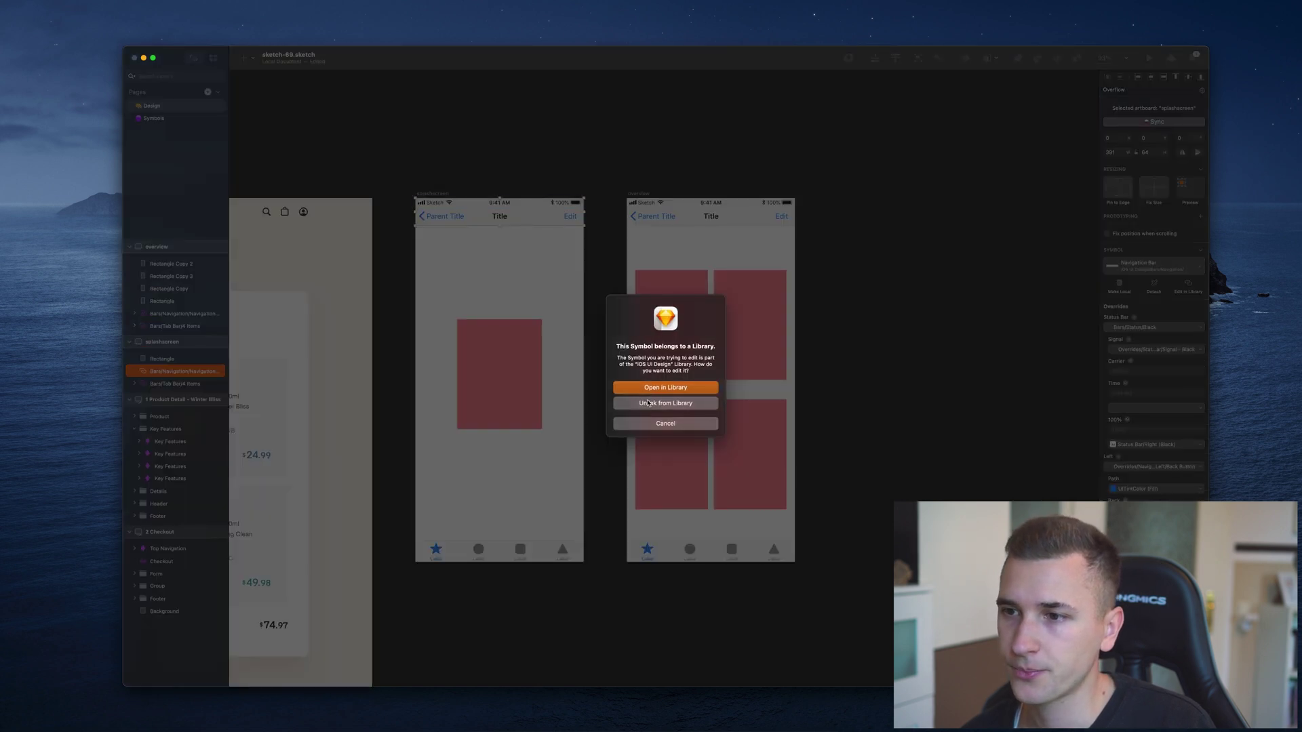
Step: Open the Navigation Bar symbol in its library and delete the centre Title layer
left_click(647, 404)
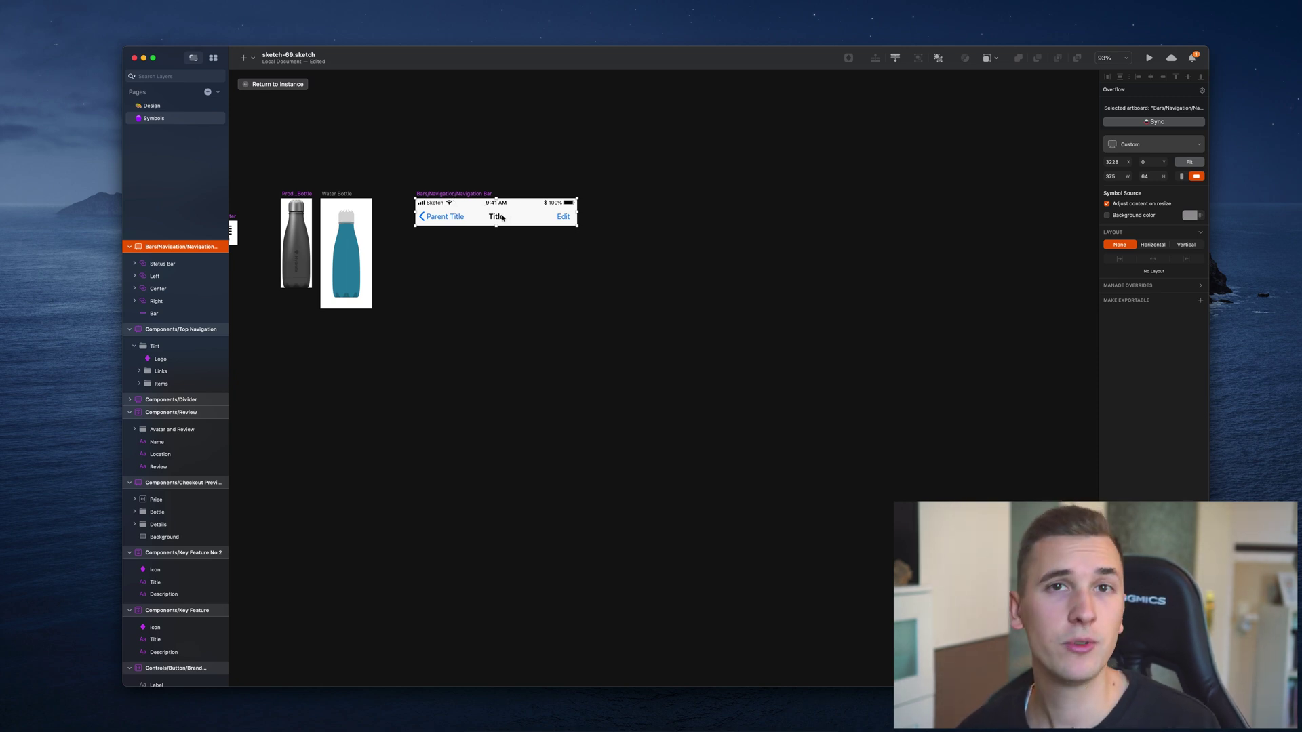
scroll(497, 216, "up", 5)
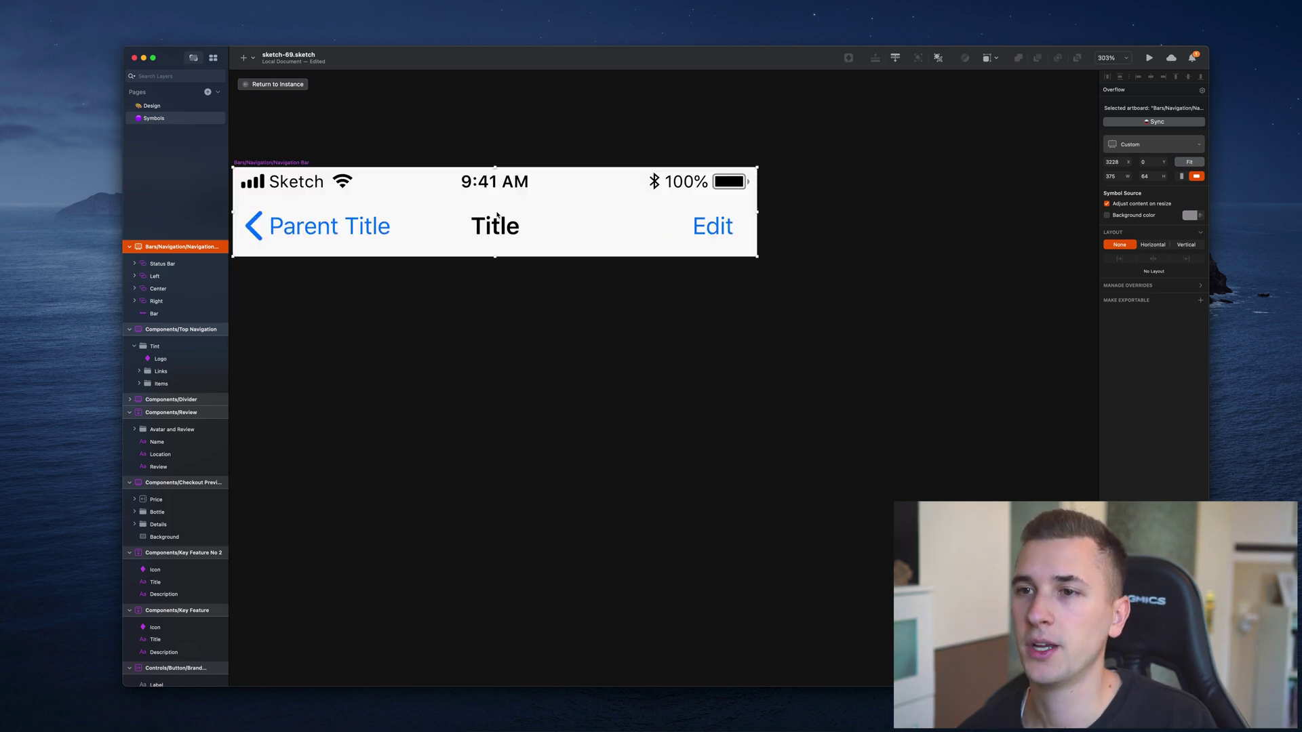
left_click(527, 239)
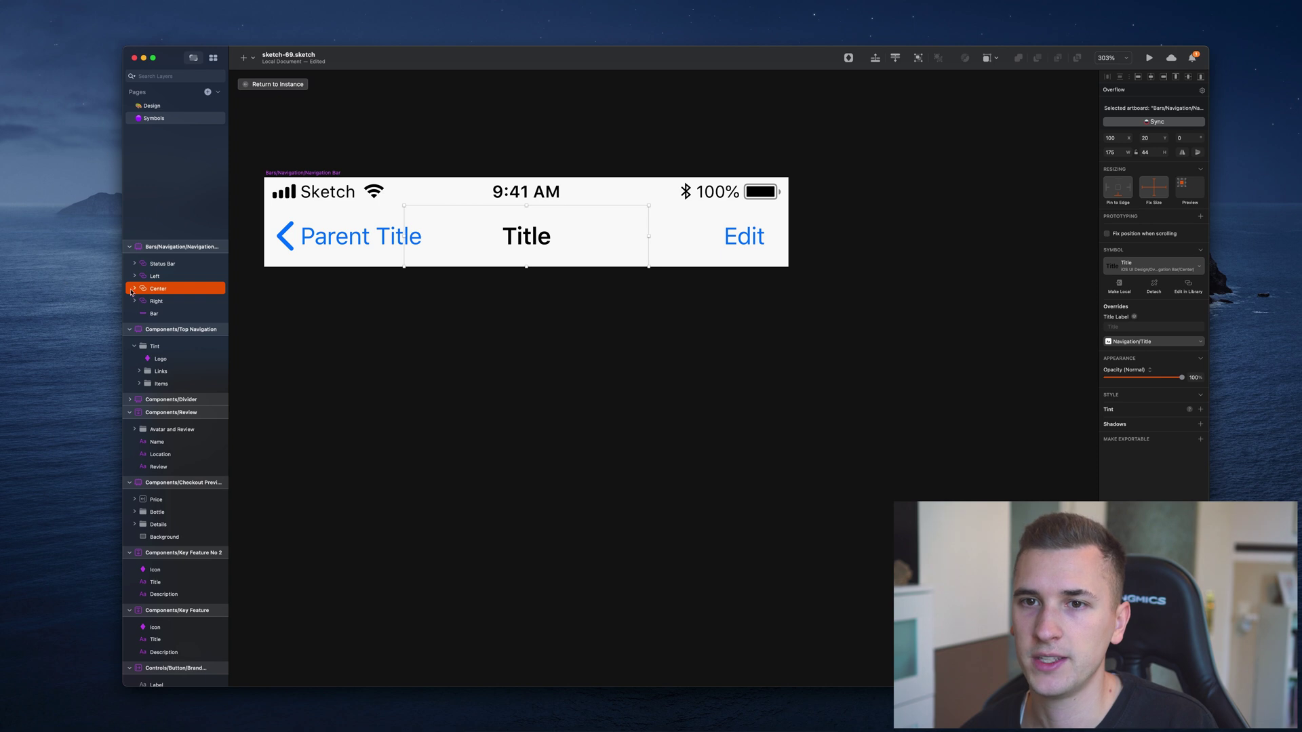
key("Delete")
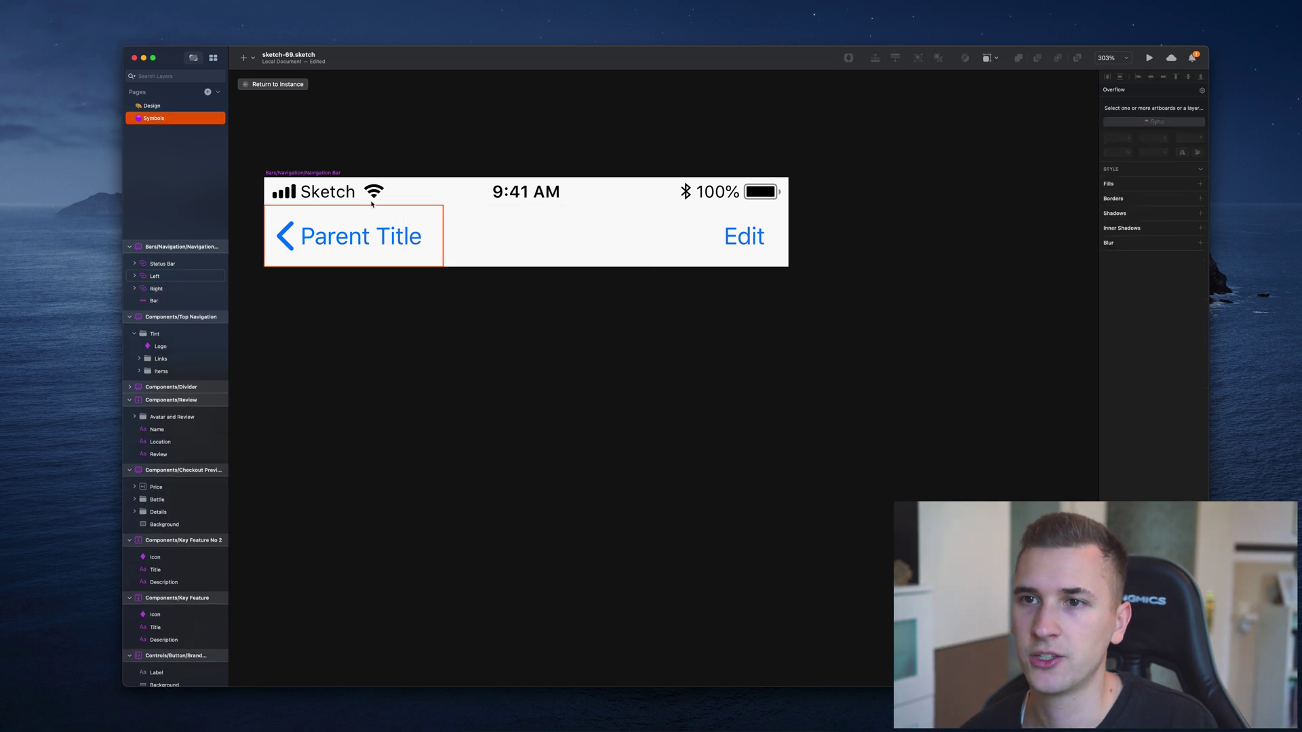
left_click(274, 84)
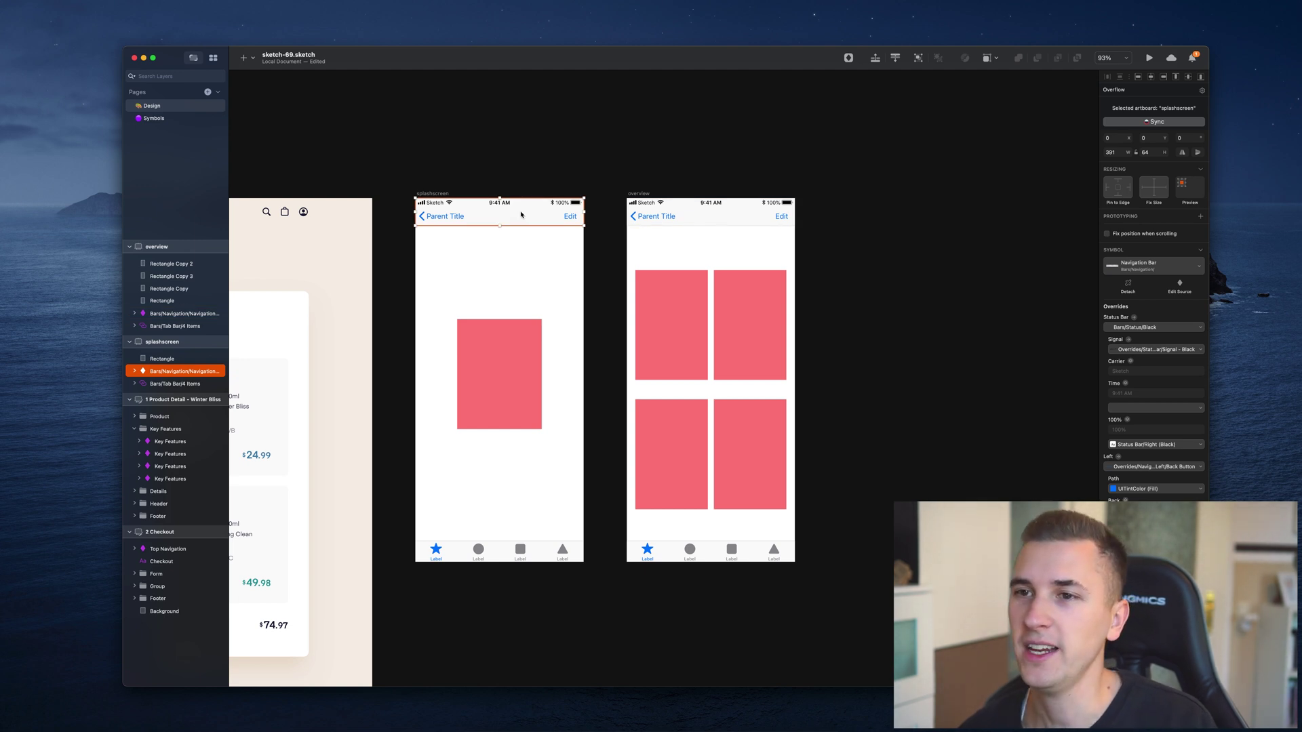
double_click(571, 218)
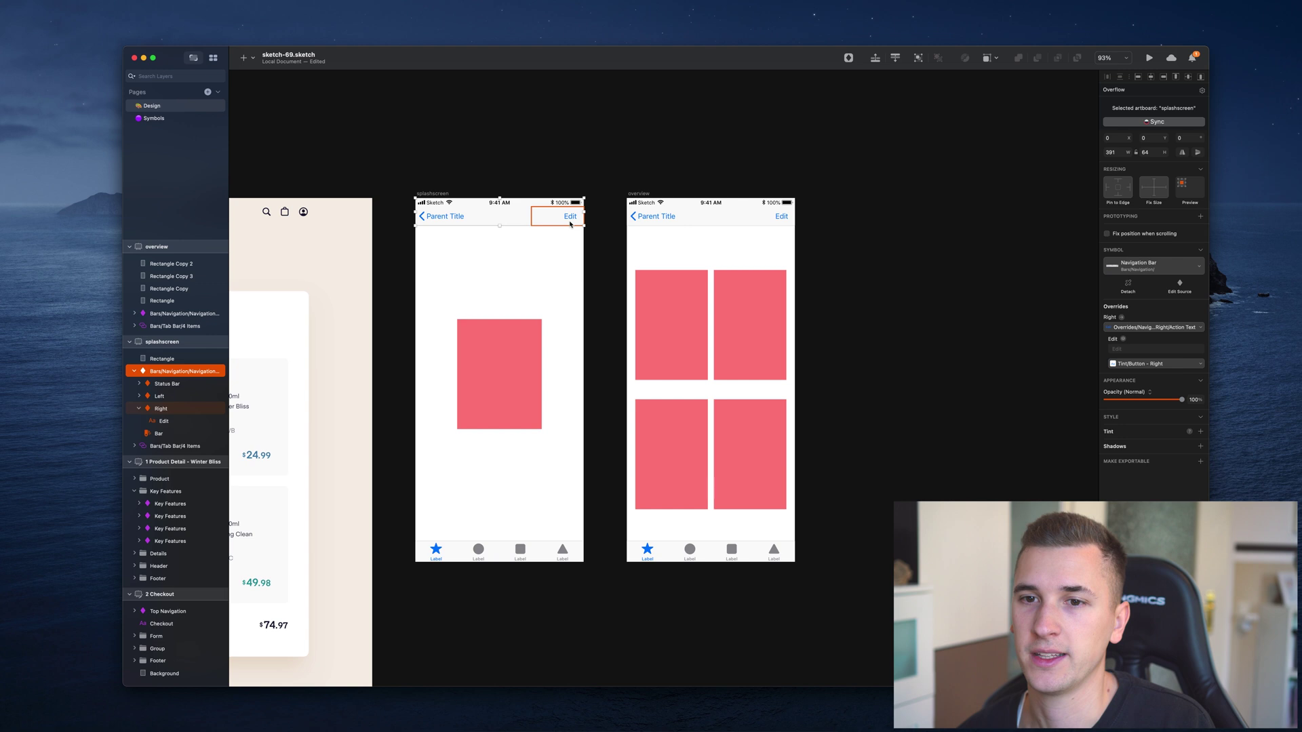
double_click(566, 218)
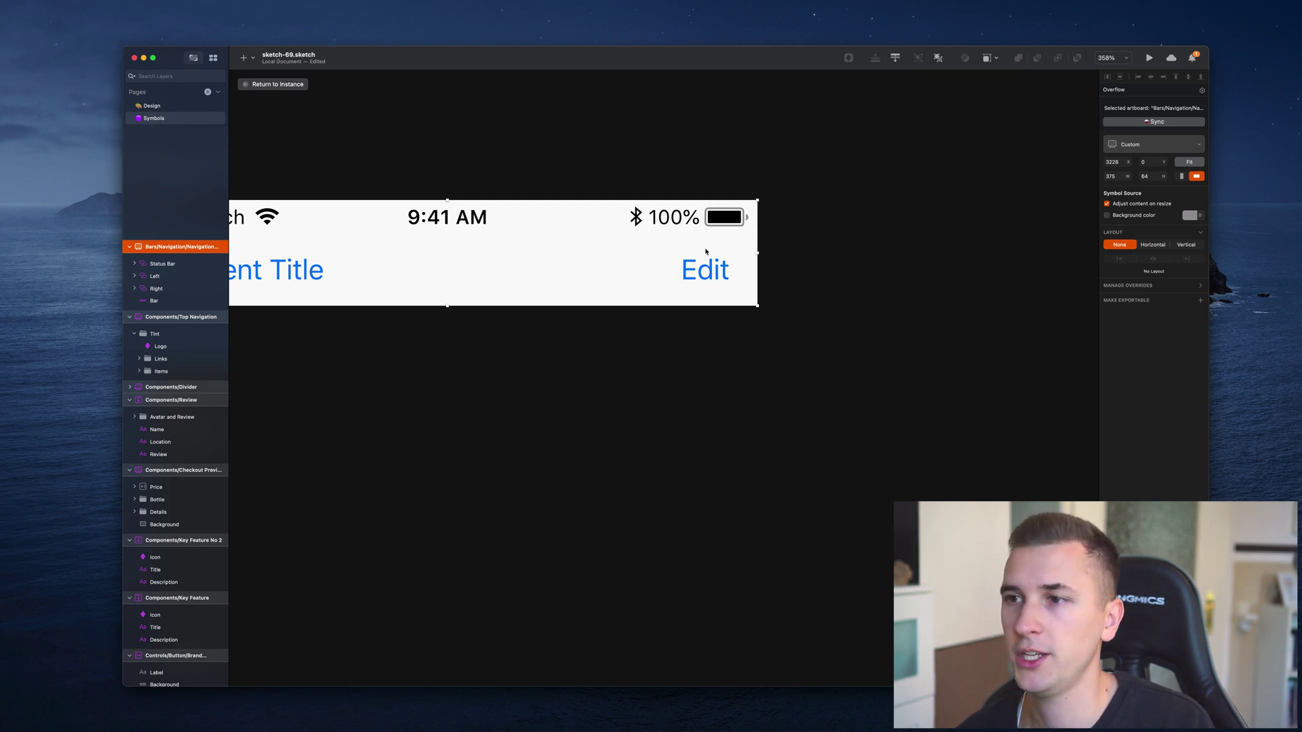
Step: Hide the Edit button inside the navigation bar symbol's right-hand group
scroll(705, 252, "up", 5)
left_click(139, 290)
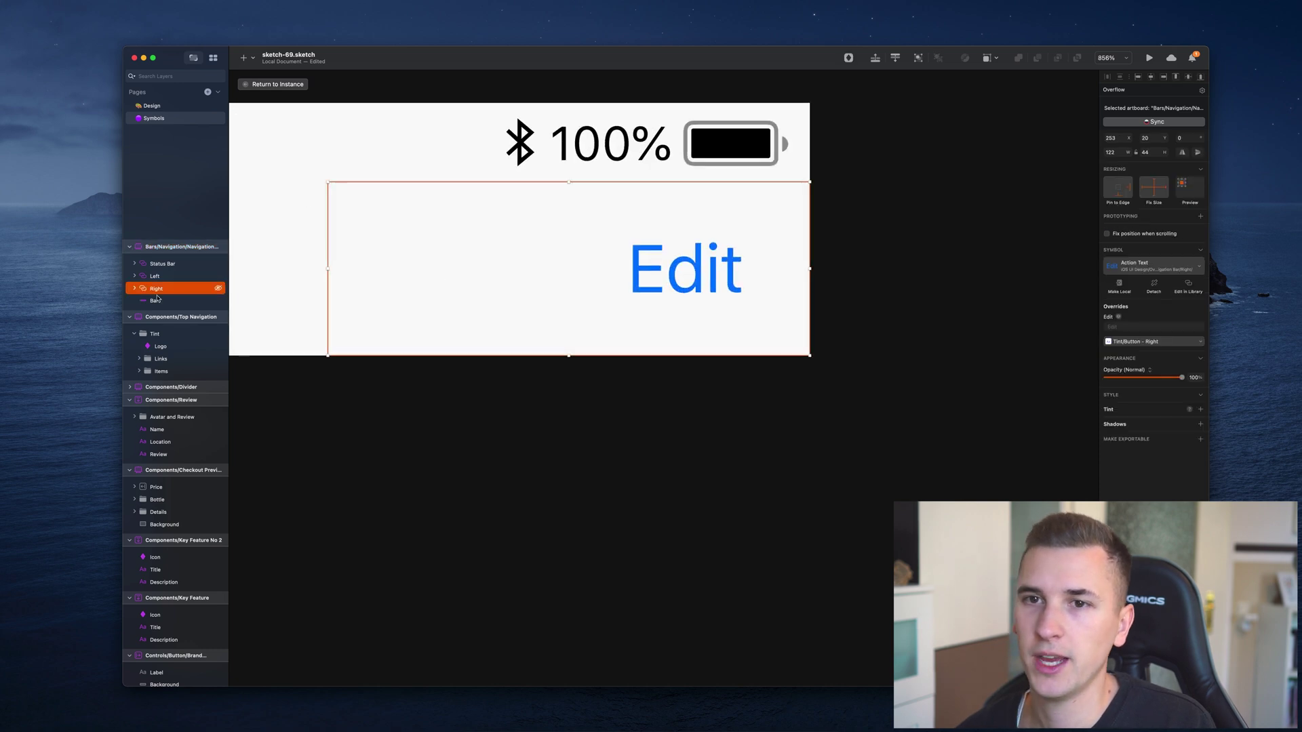
left_click(133, 288)
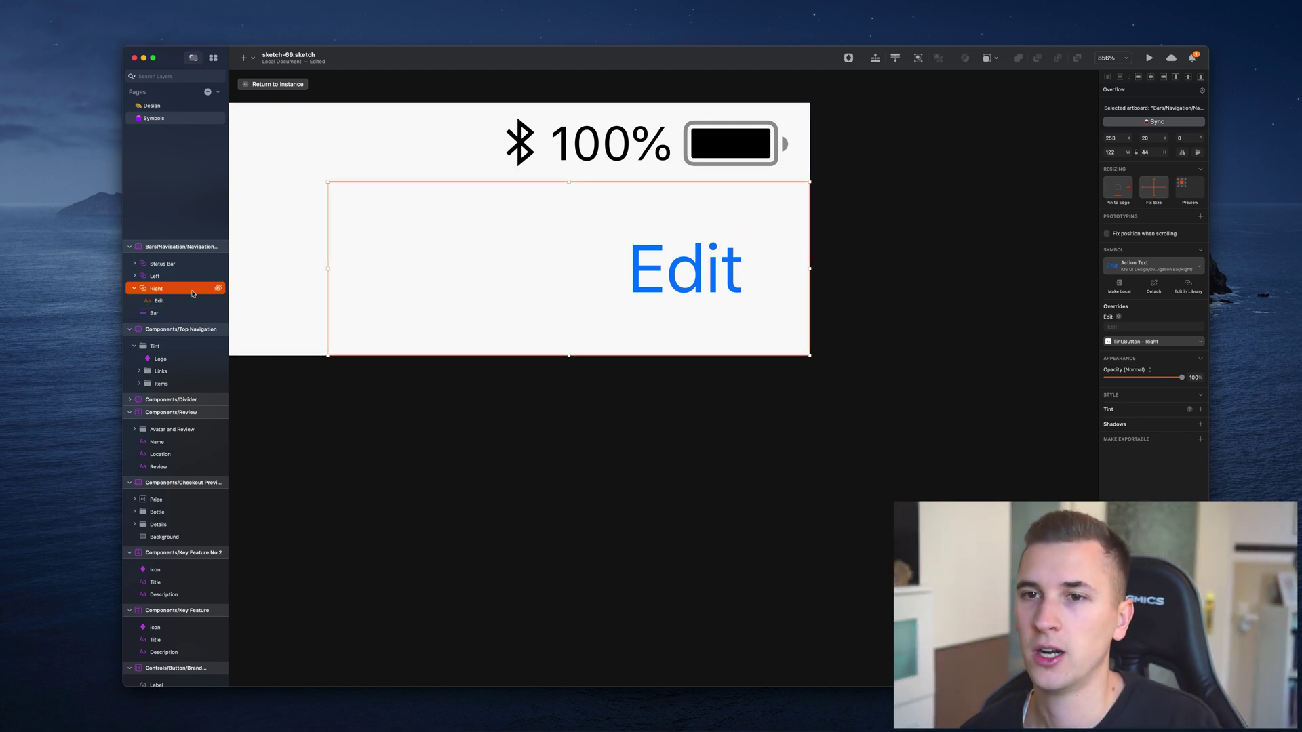
left_click(218, 289)
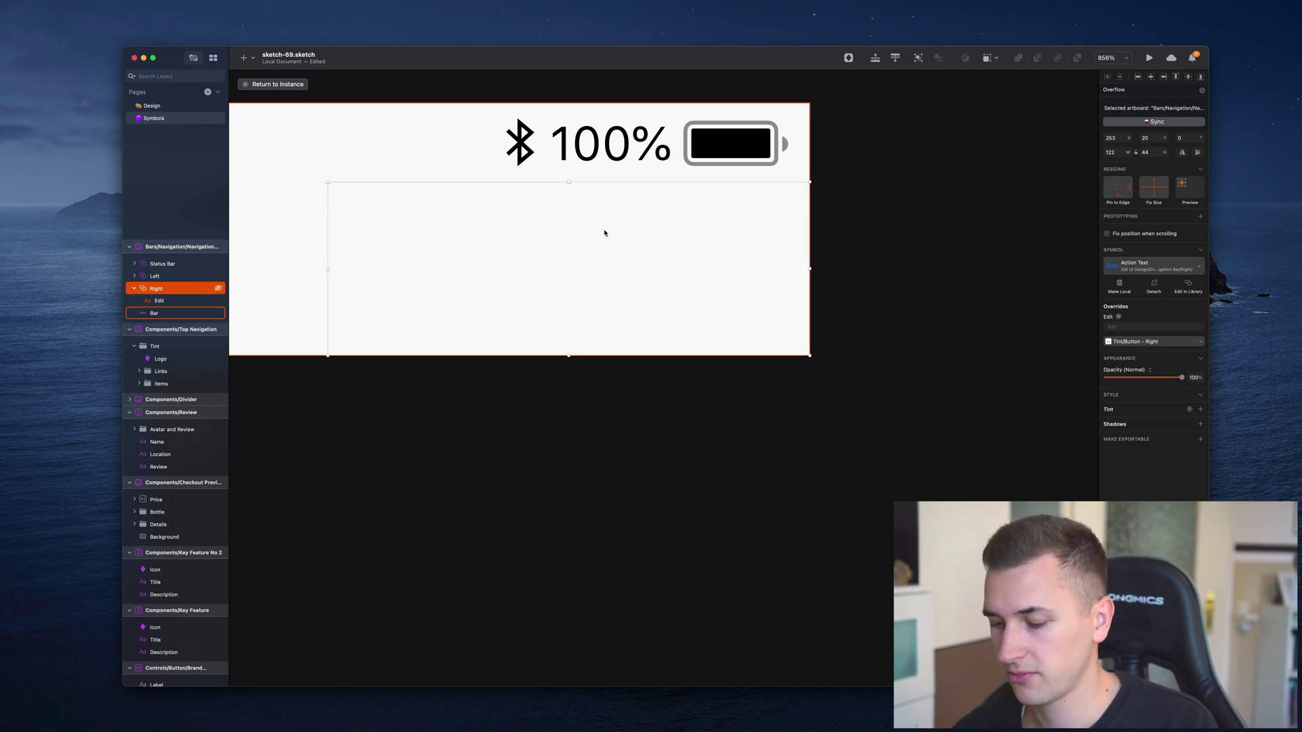
Step: Draw a grey circle where Edit was and return to the Design page artboards
key("o")
left_click_drag(651, 223, 702, 274)
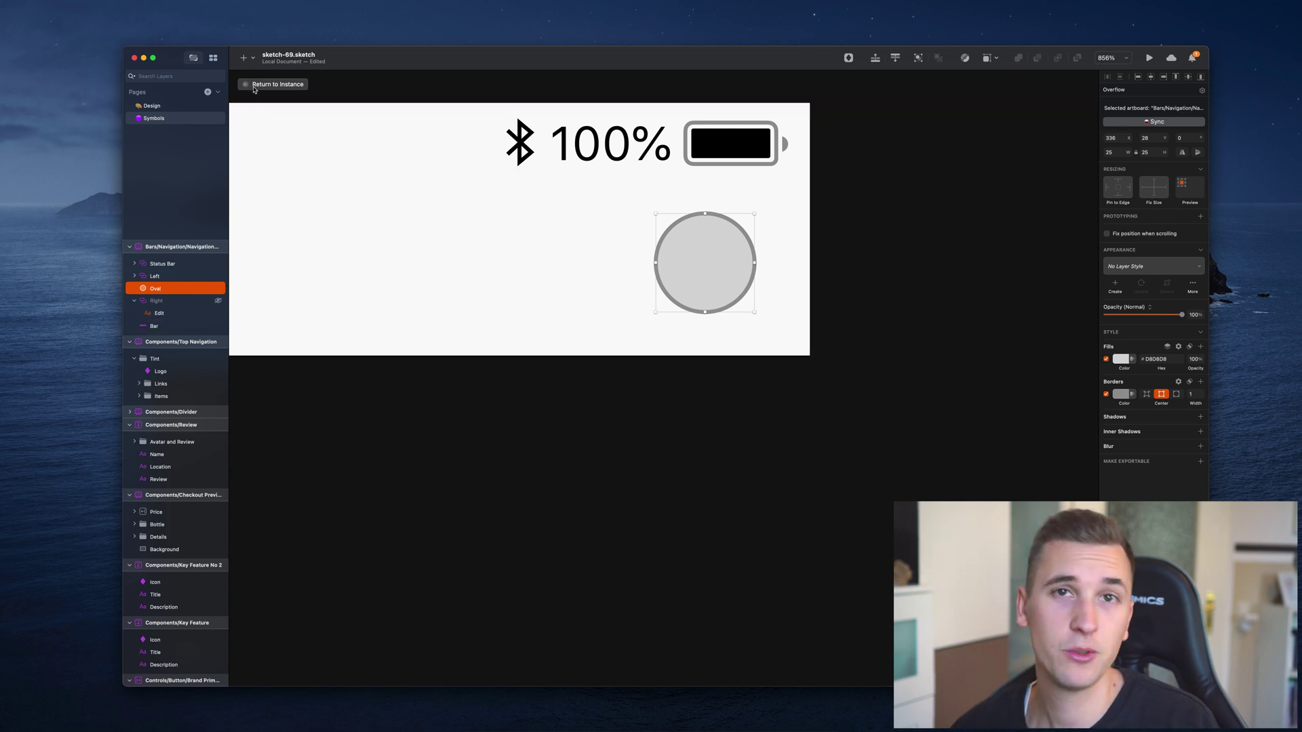
left_click(277, 84)
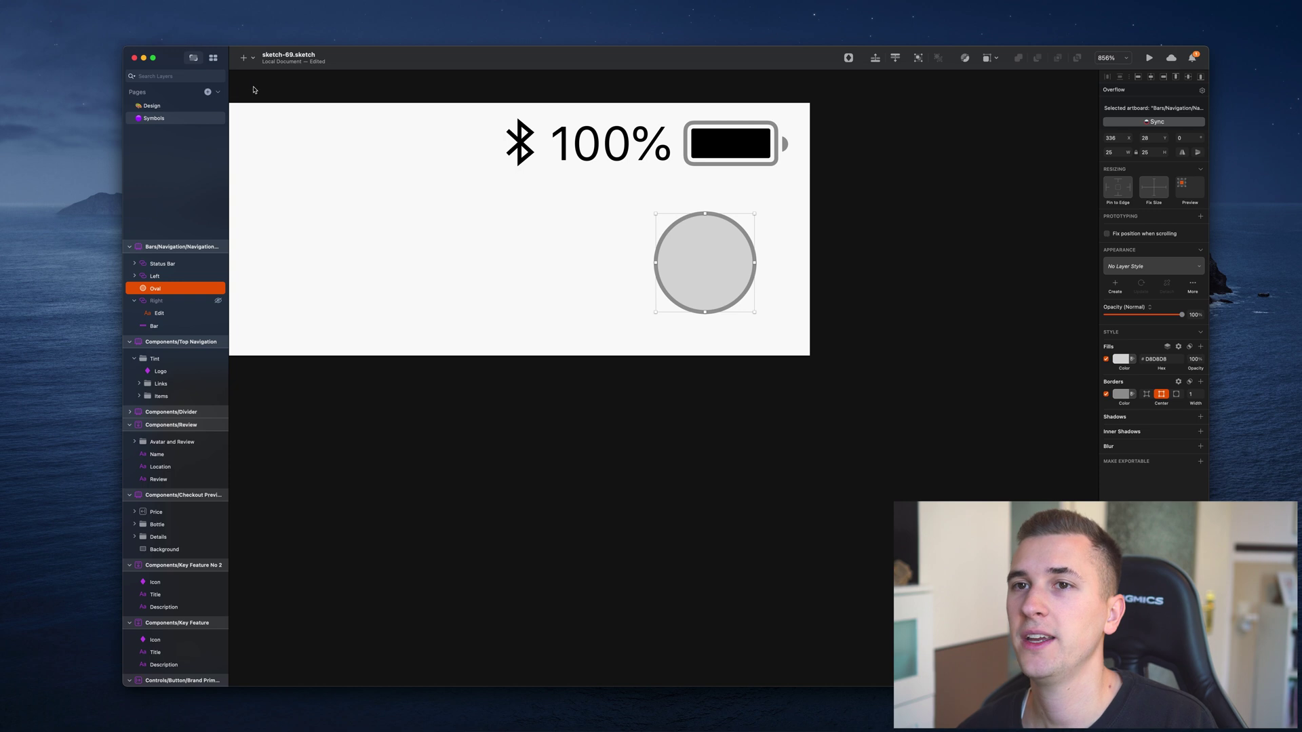
left_click(513, 185)
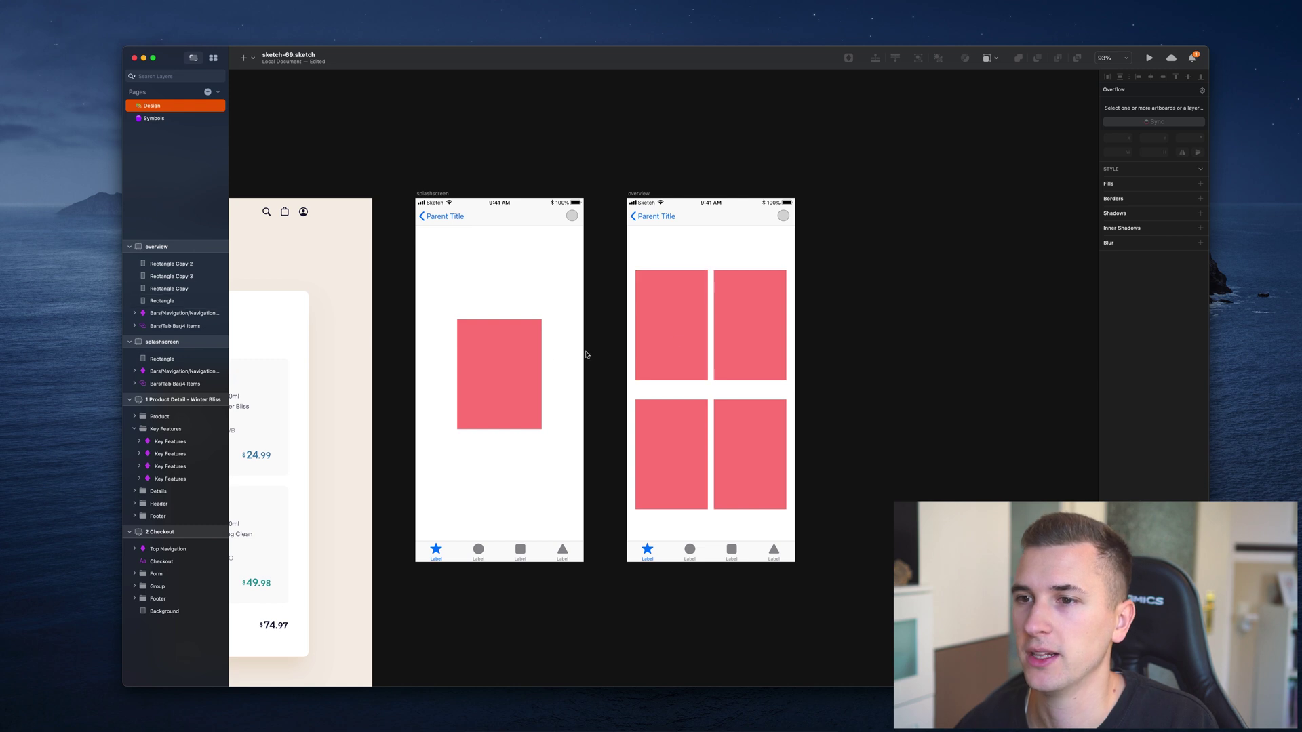
Step: Change the splashscreen rectangle's fill to white (#FFFFFF) and add a drop shadow
left_click(490, 380)
scroll(490, 380, "up", 5)
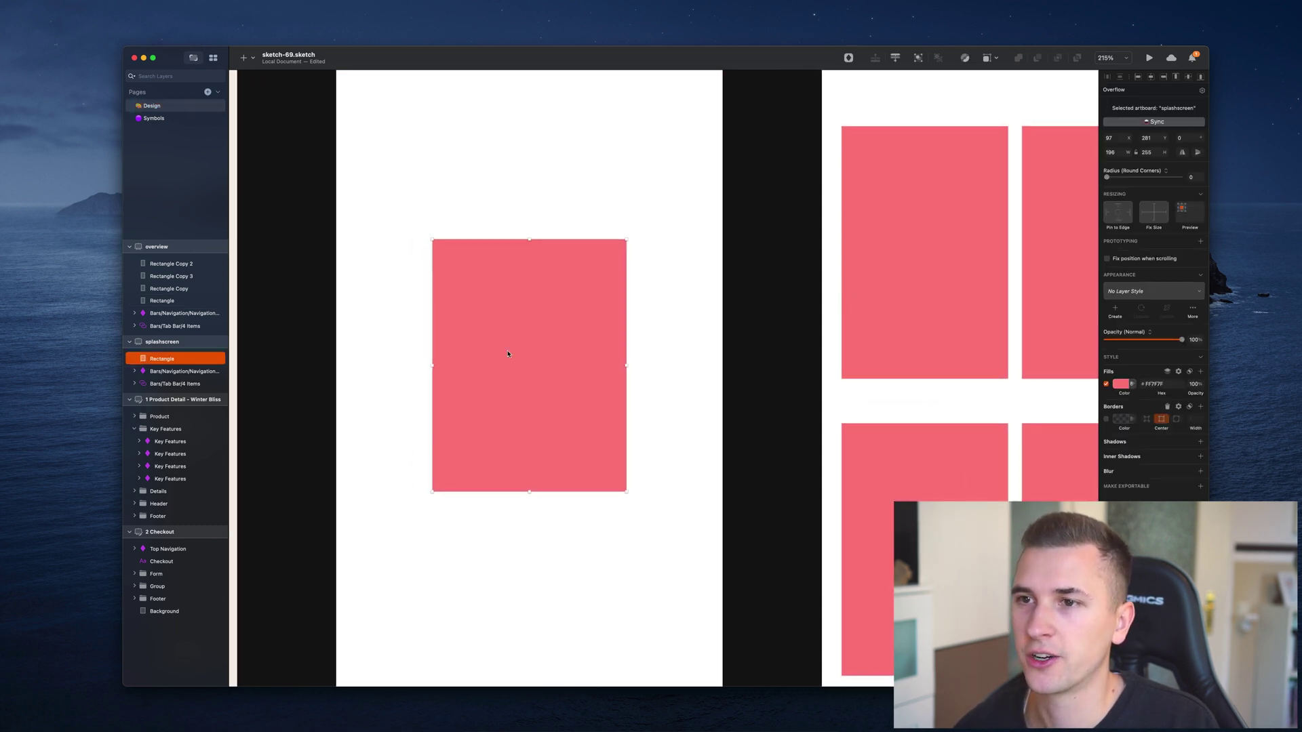
scroll(512, 328, "left", 2)
scroll(513, 328, "down", 1)
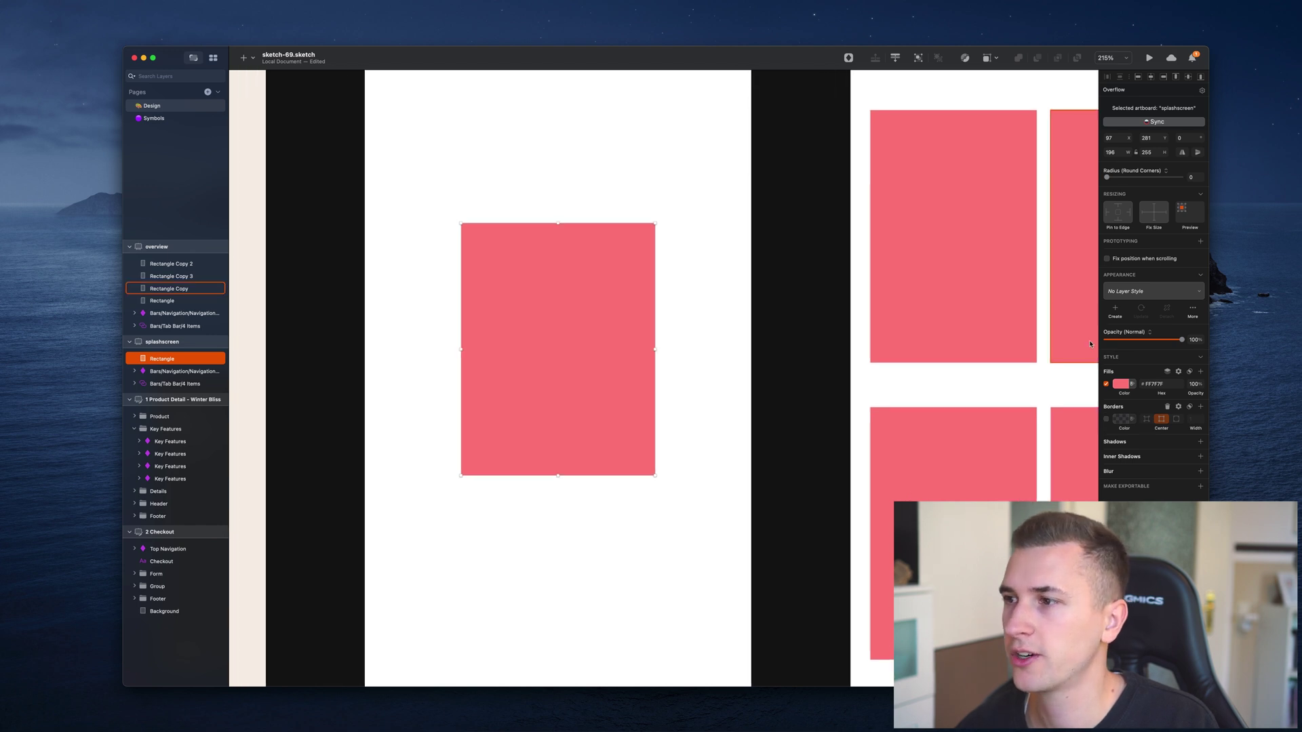
left_click(1121, 385)
left_click(1123, 404)
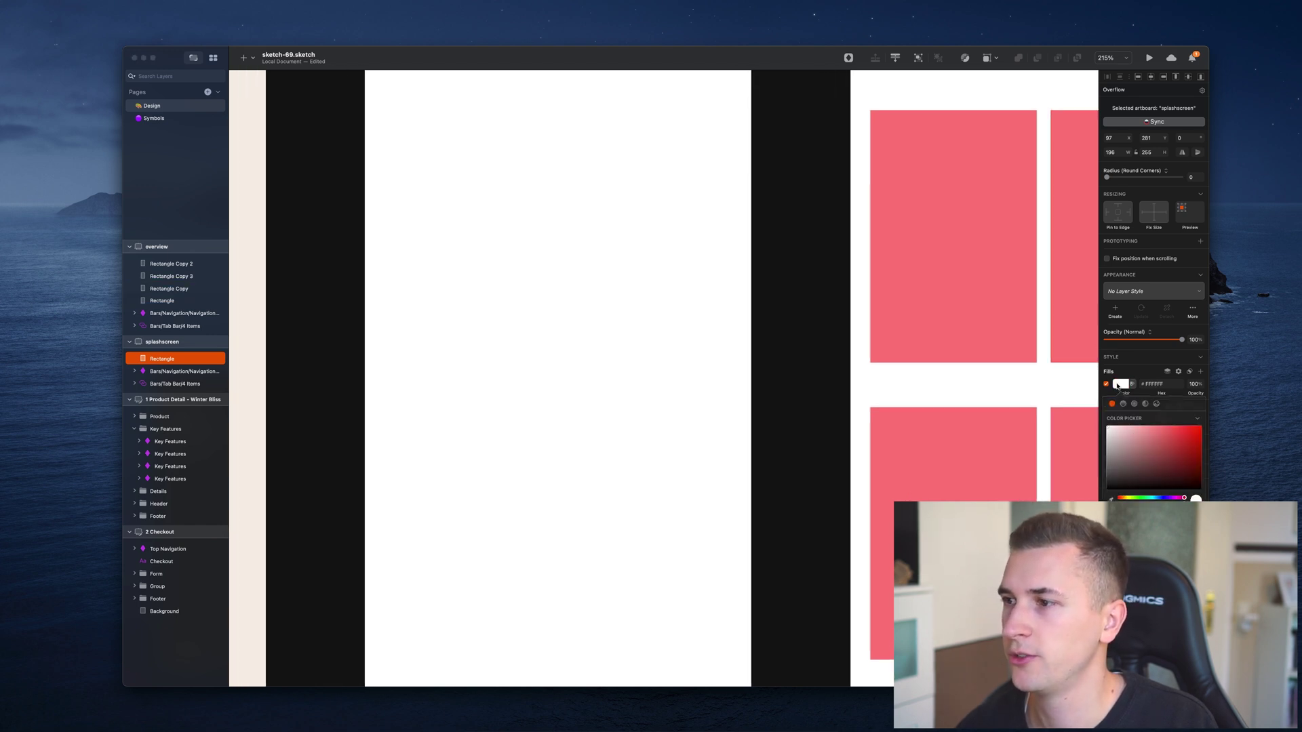
key("Escape")
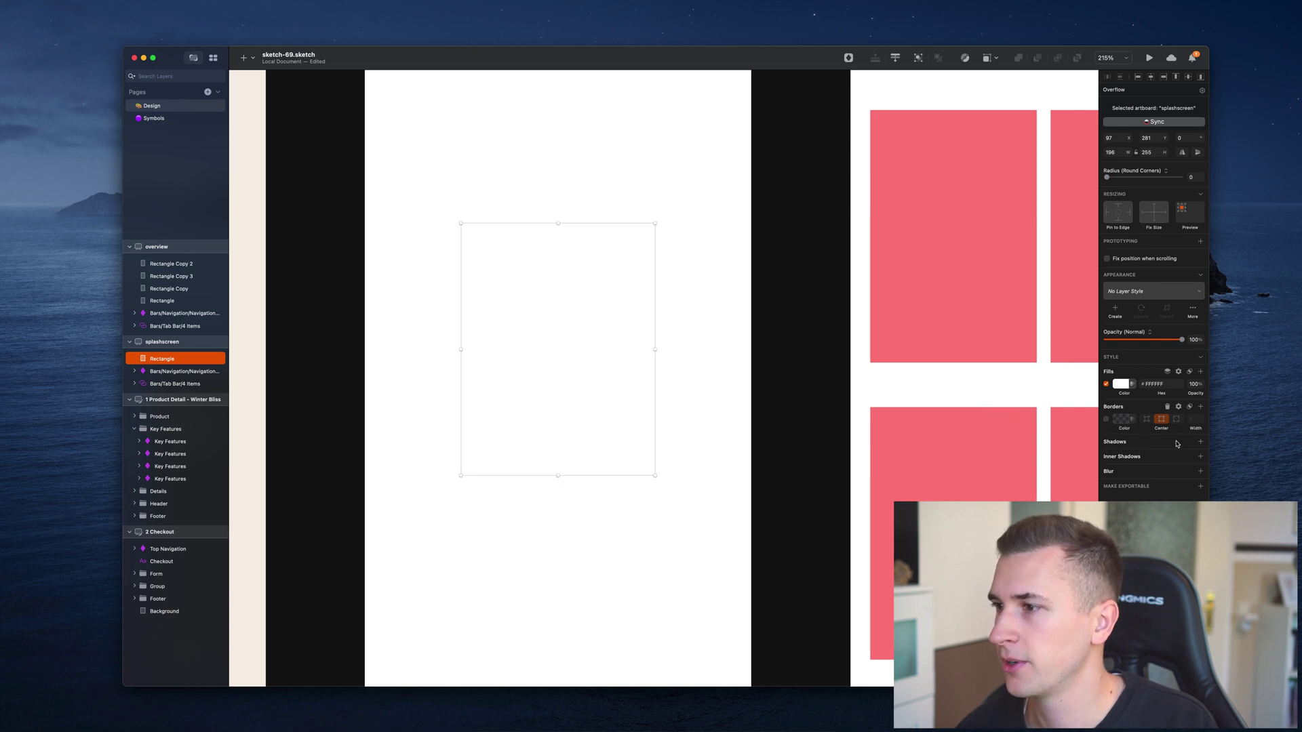
left_click(1200, 441)
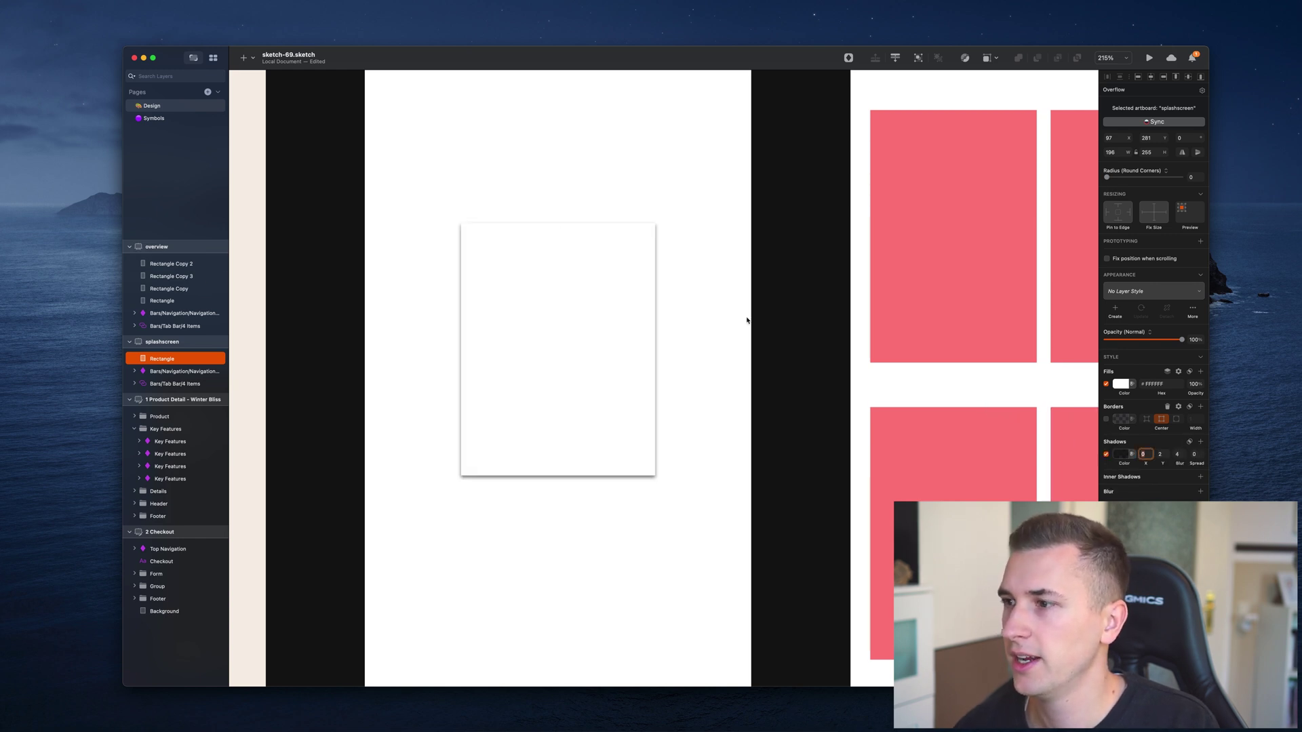
right_click(635, 284)
left_click(604, 285)
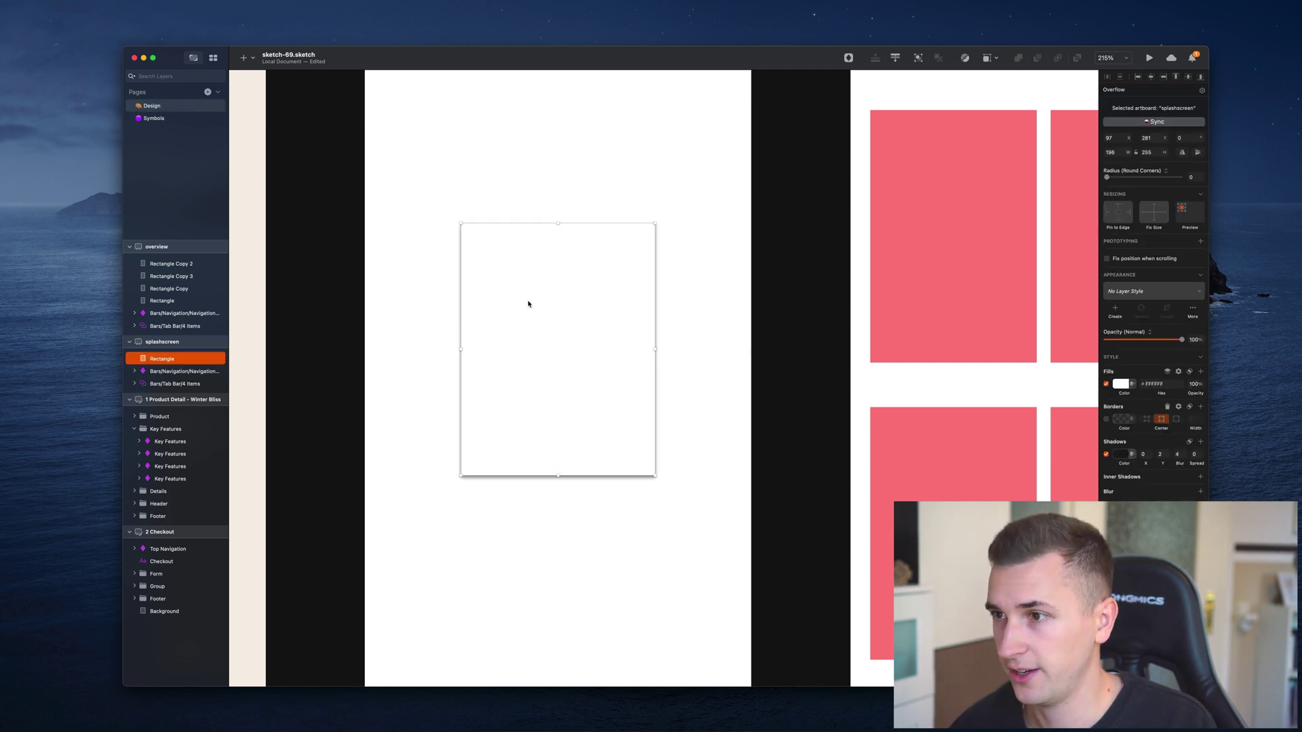
Step: Paste the overview's pink rectangle onto the white splashscreen card, resized to about 185 × 179
left_click(1007, 203)
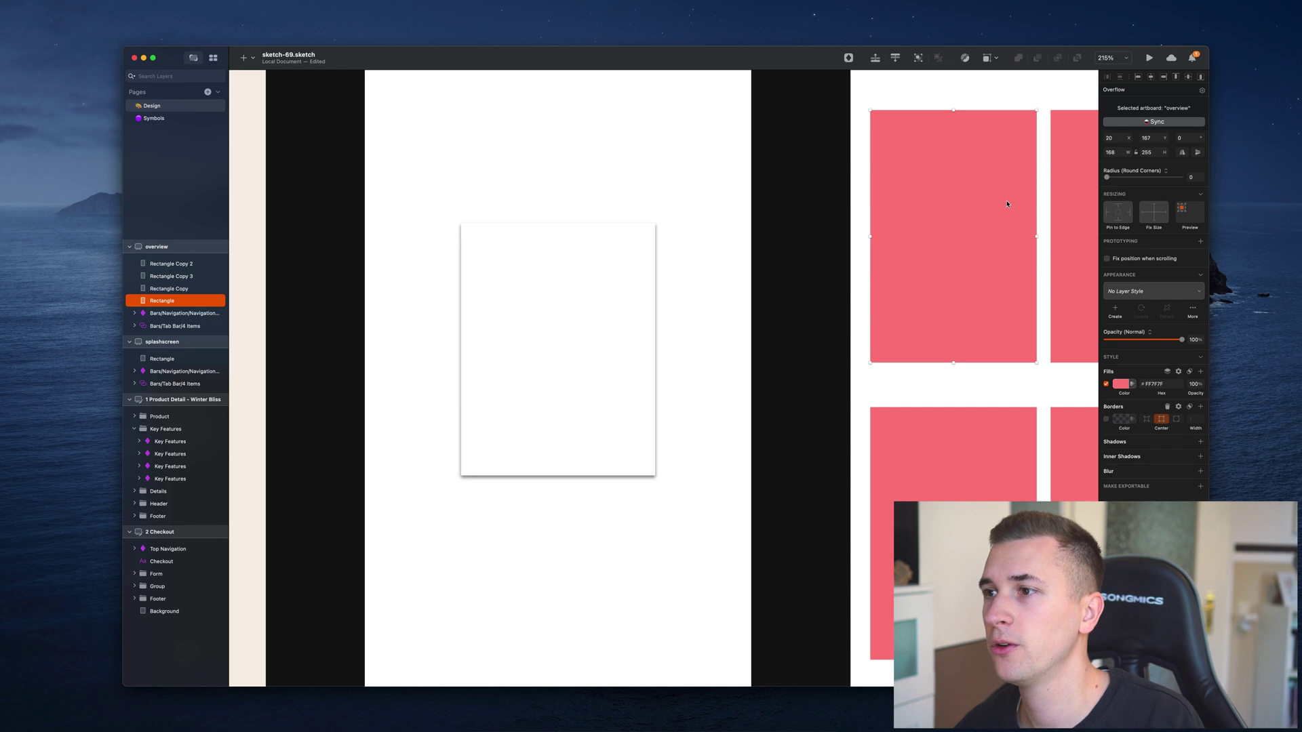
left_click(515, 360)
key("super+v")
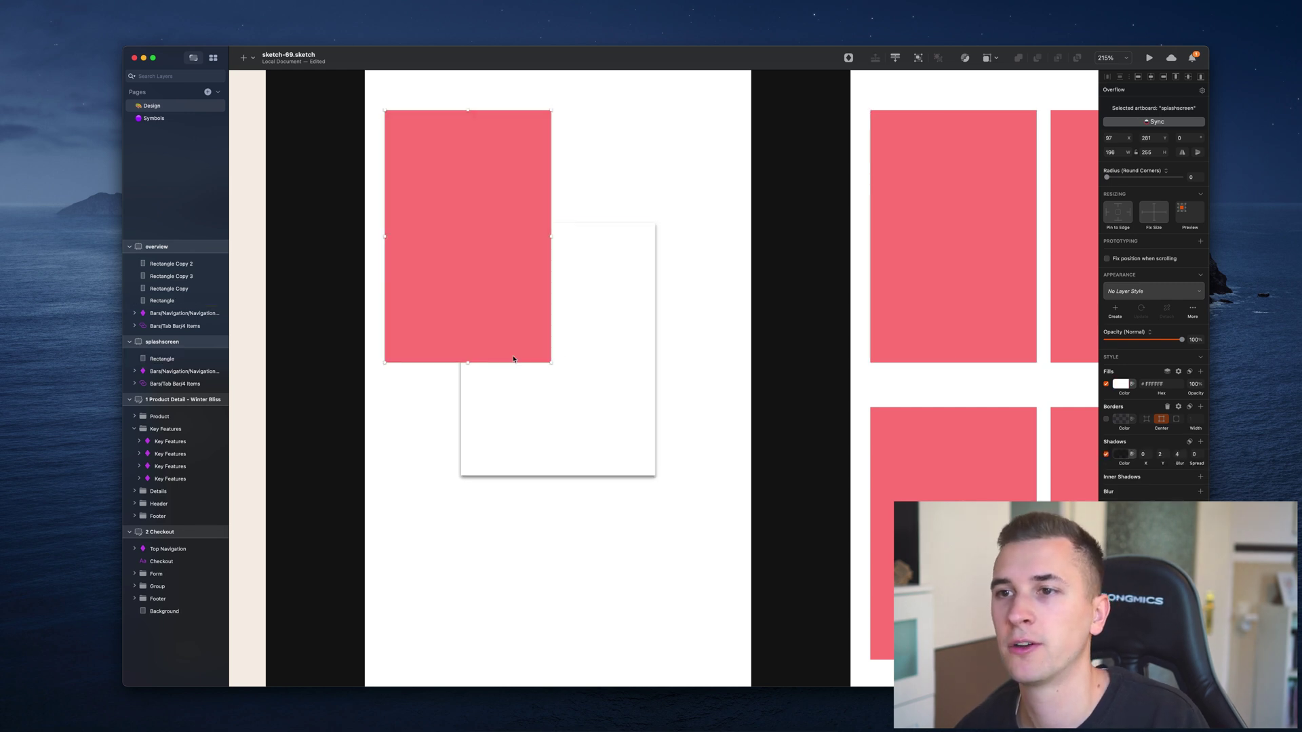
left_click_drag(497, 323, 575, 437)
left_click_drag(634, 483, 649, 408)
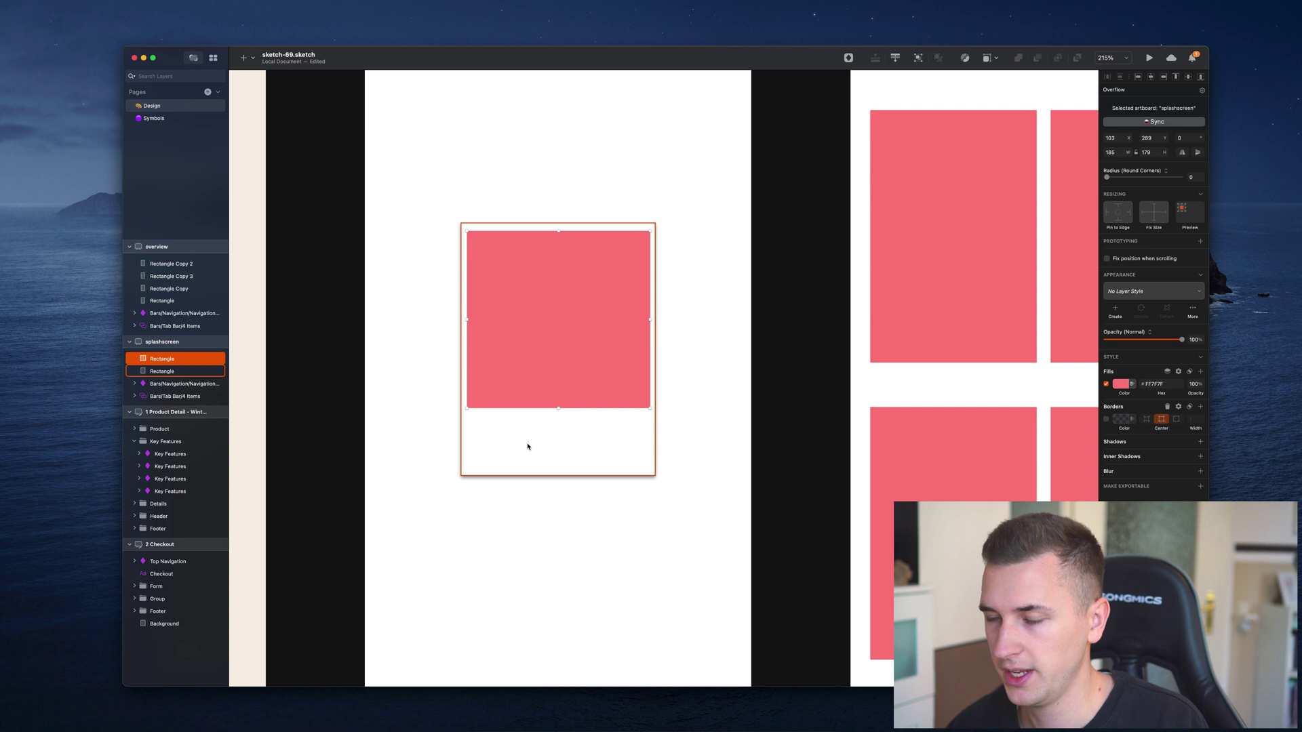
Step: Add a black 'Title' text layer on the splashscreen card
key("t")
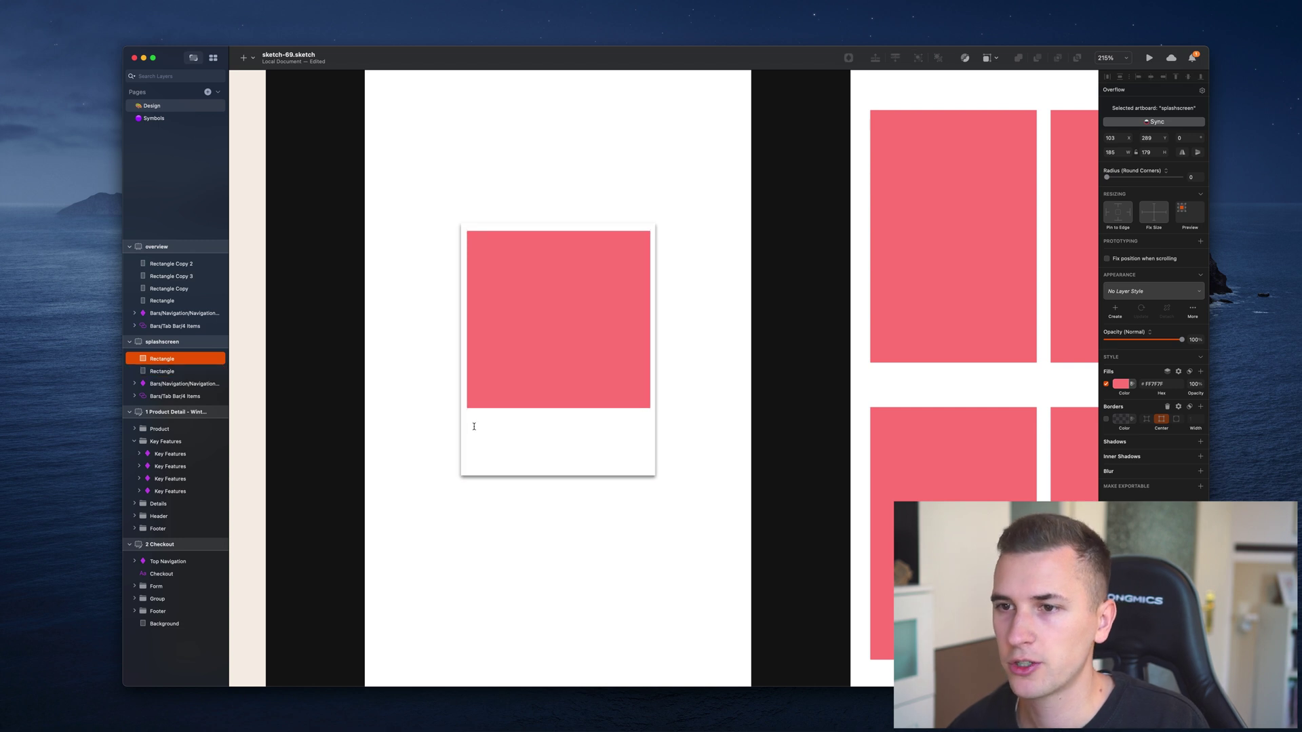
left_click(578, 471)
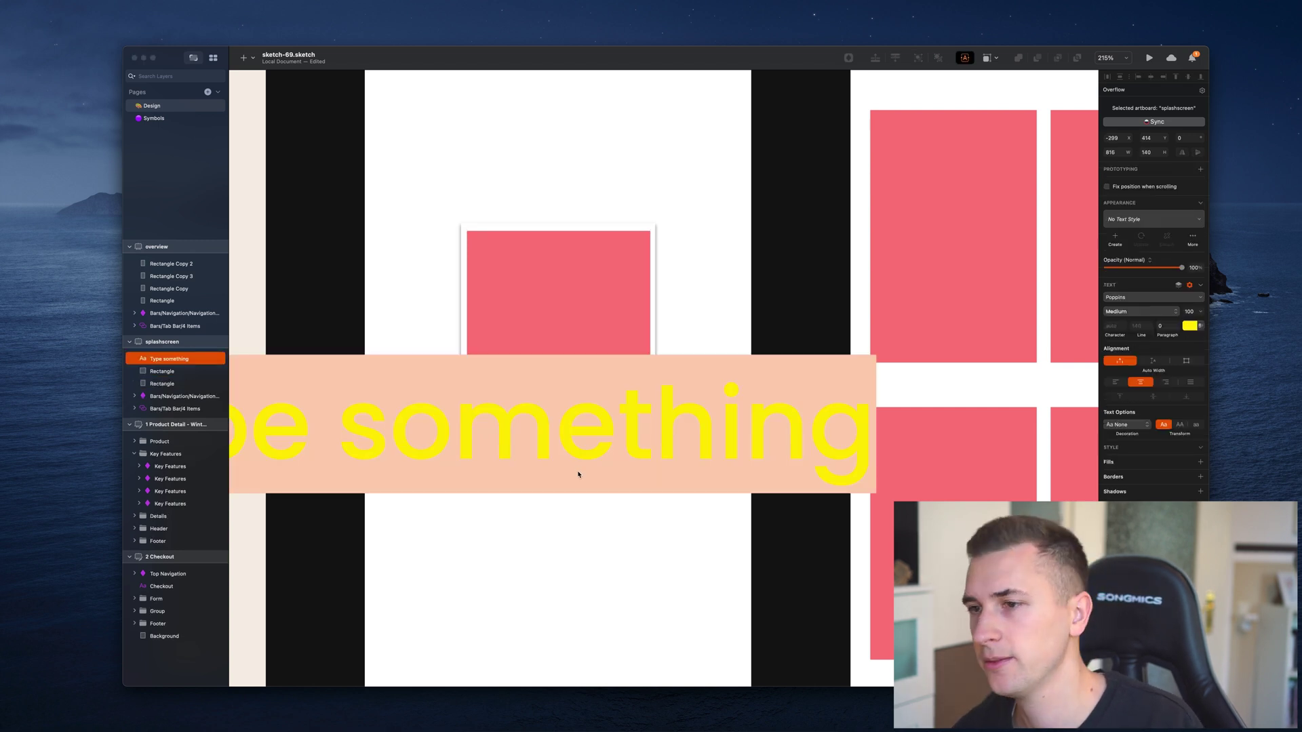
type("Titel")
key("BackSpace")
key("BackSpace")
type("le")
key("Escape")
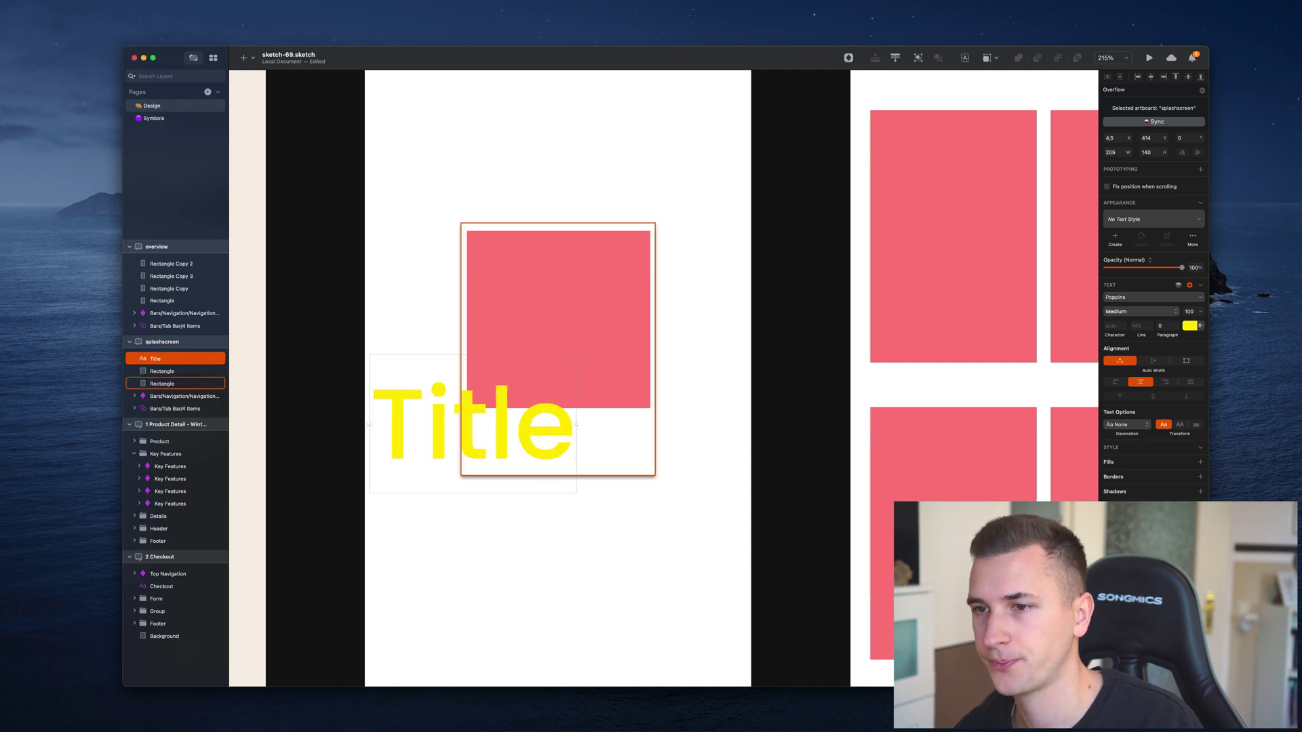
left_click(1189, 326)
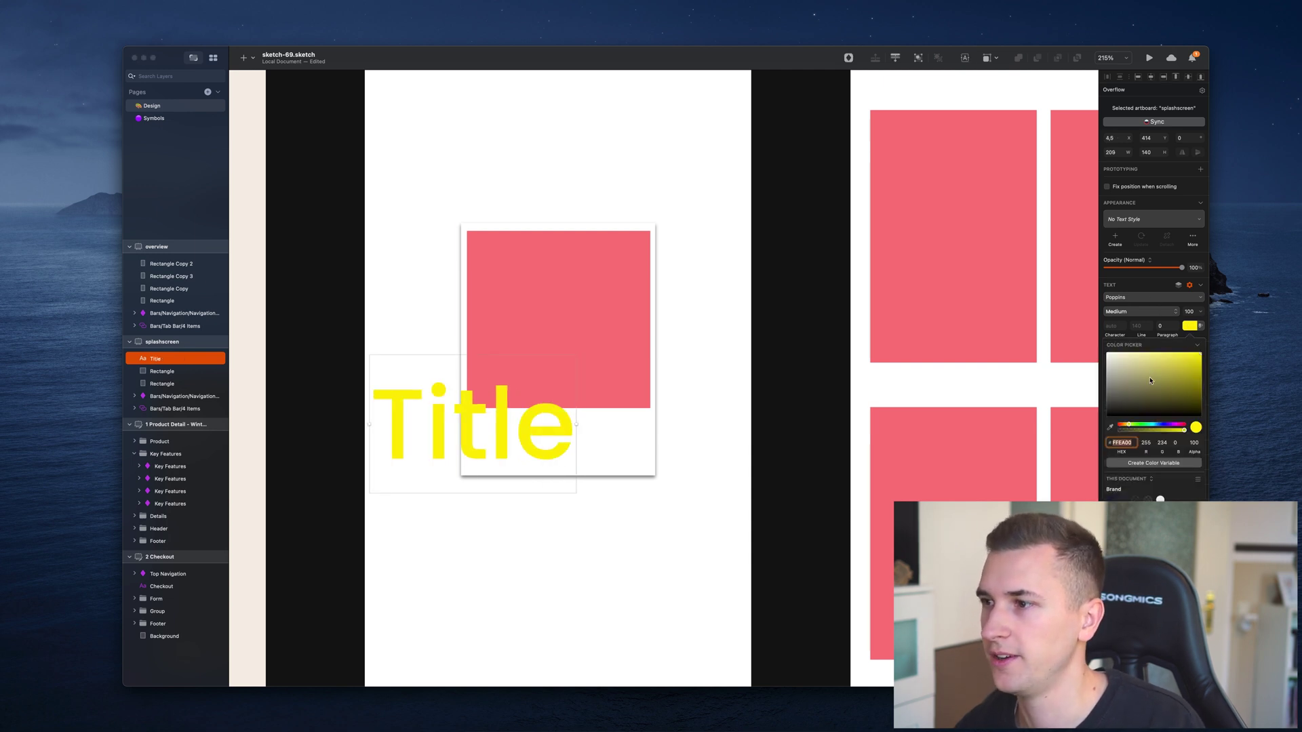
left_click(1107, 415)
left_click(1073, 449)
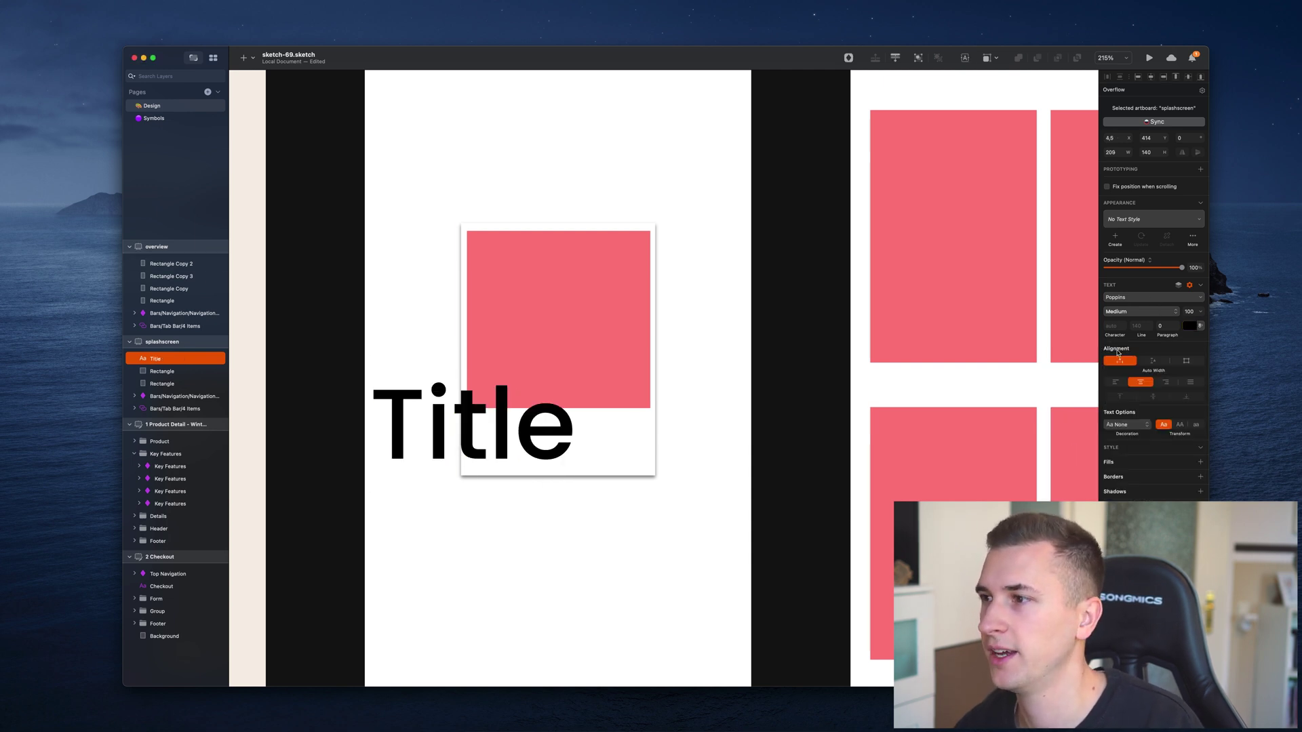
Step: Make the title 20 pt, left-aligned, beneath the pink square at its left edge
left_click(1194, 313)
type("30")
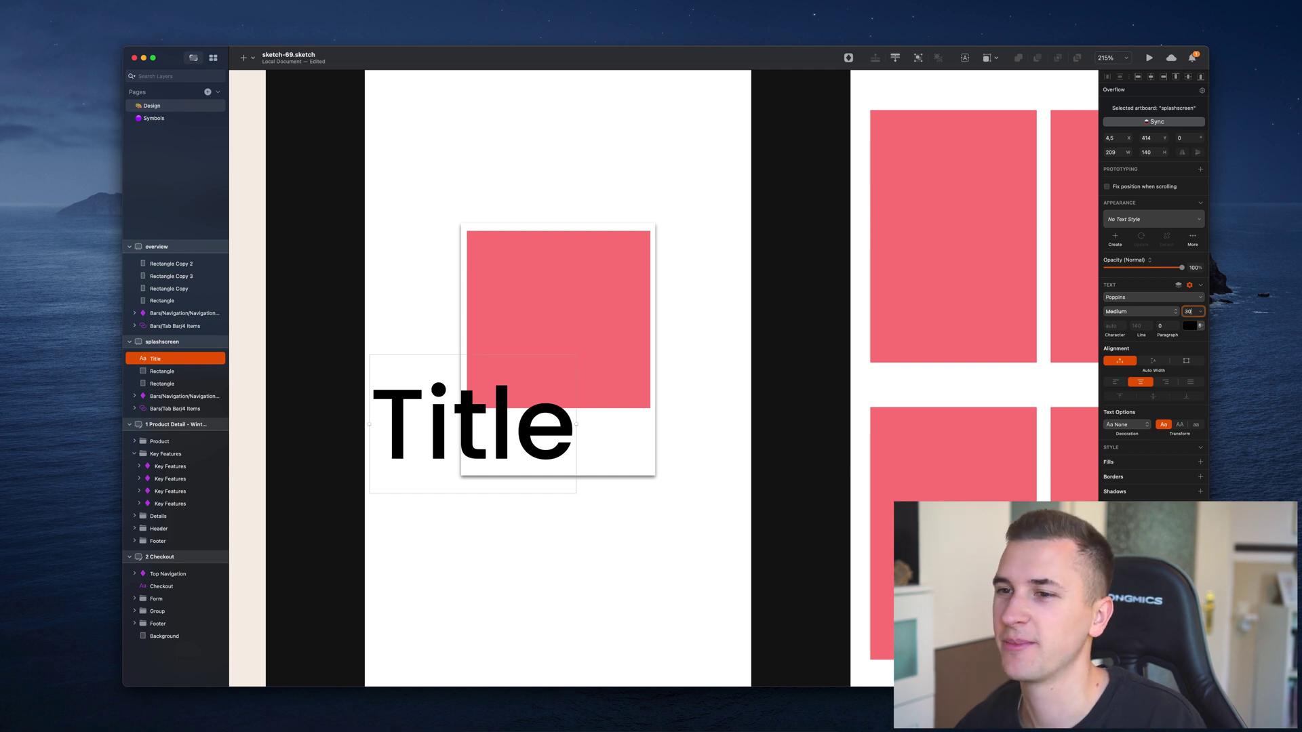
key("Return")
left_click_drag(498, 460, 521, 445)
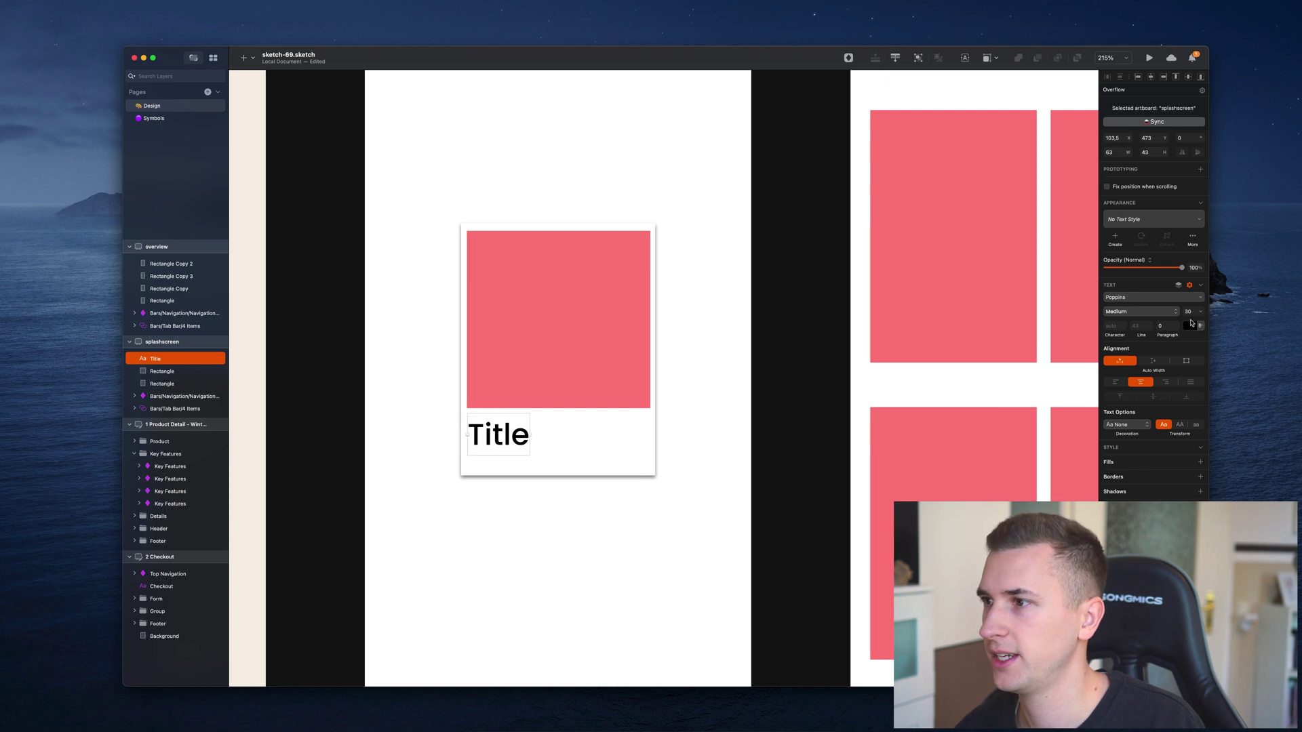
left_click(1187, 312)
type("20")
key("Return")
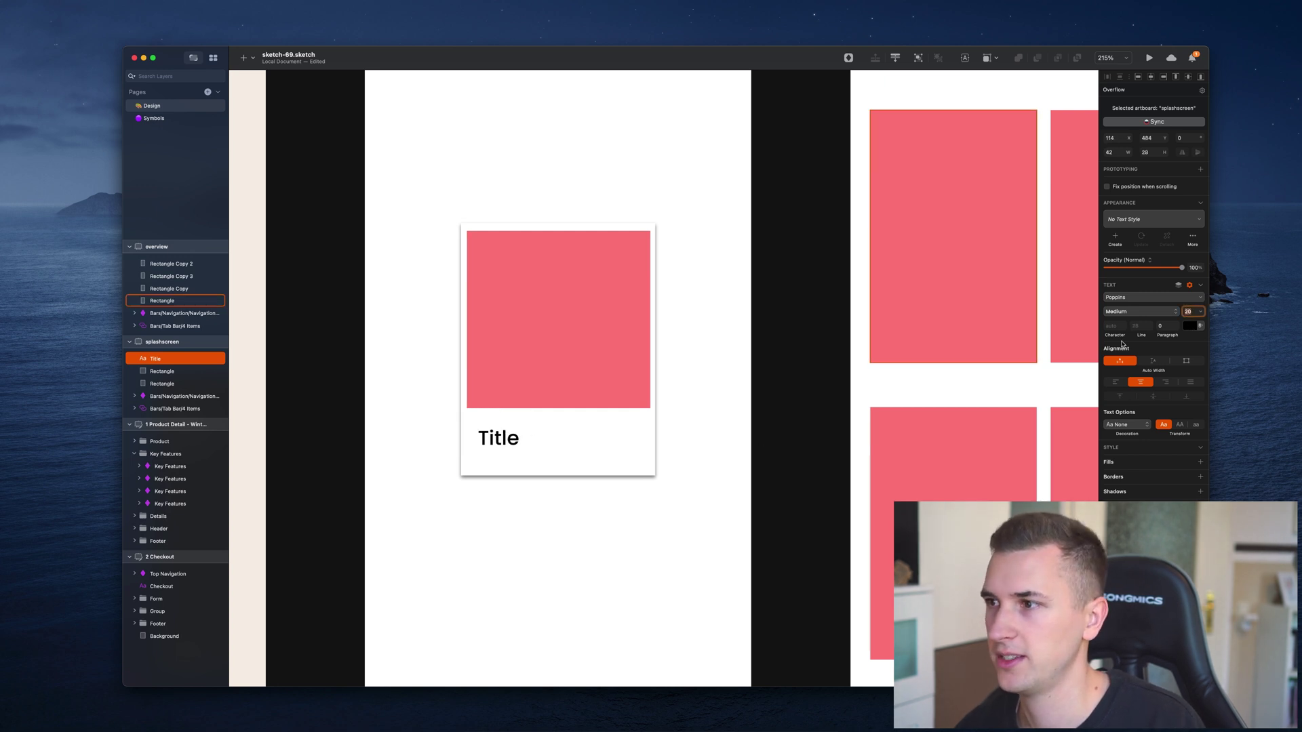
left_click(1124, 381)
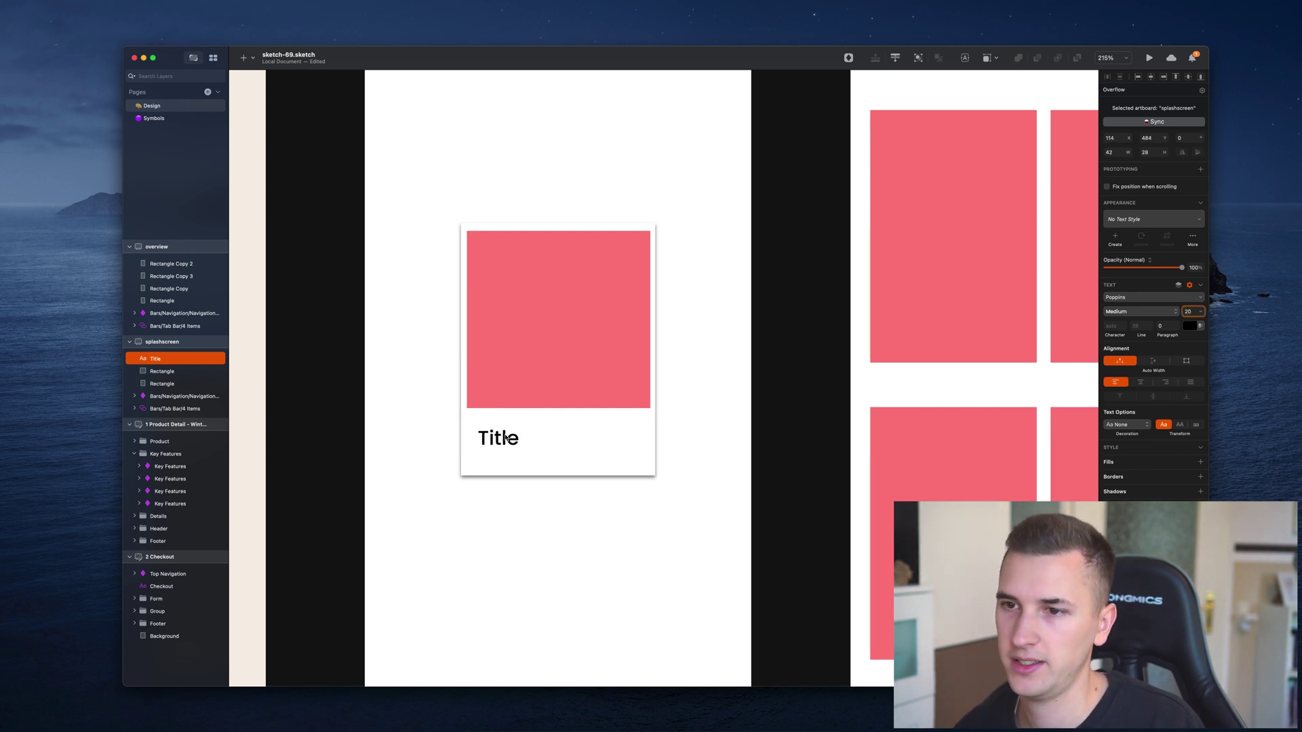
left_click_drag(506, 437, 493, 463)
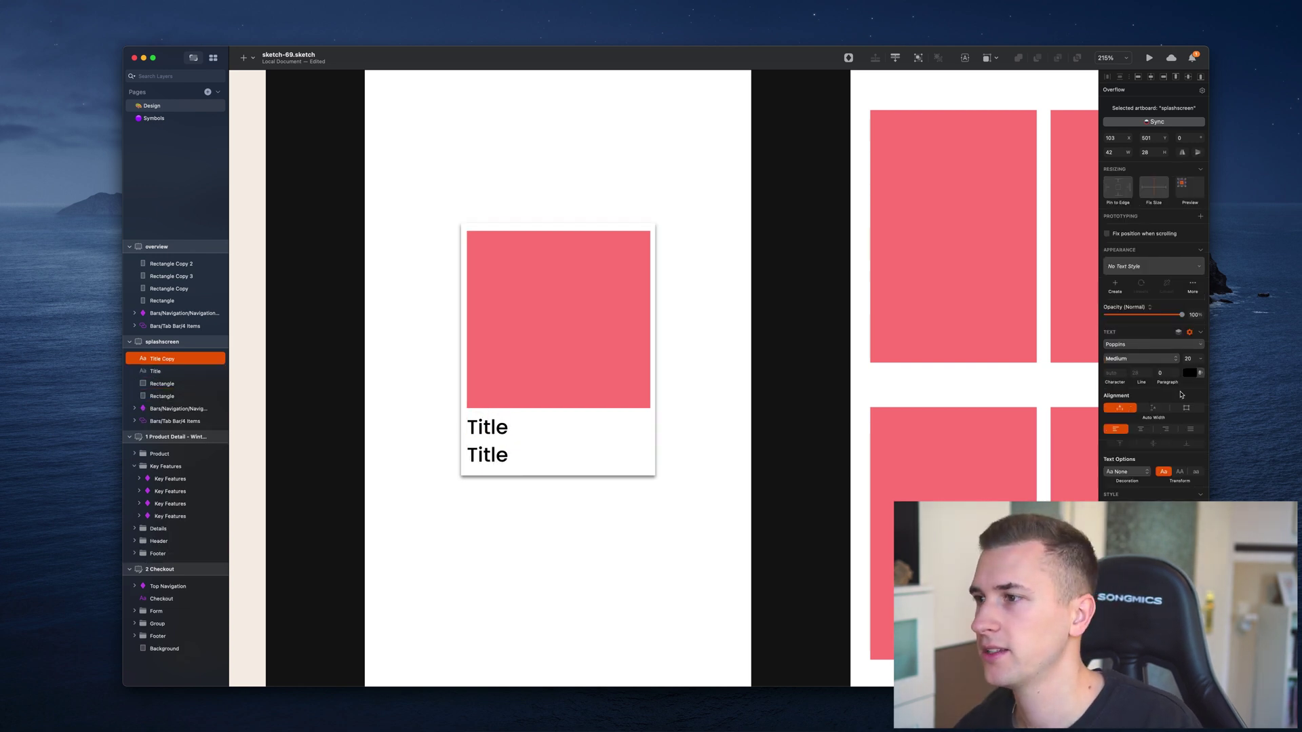
Step: Set the copied Title to 12 pt and nudge it into place below
left_click(1185, 360)
type("12")
key("Return")
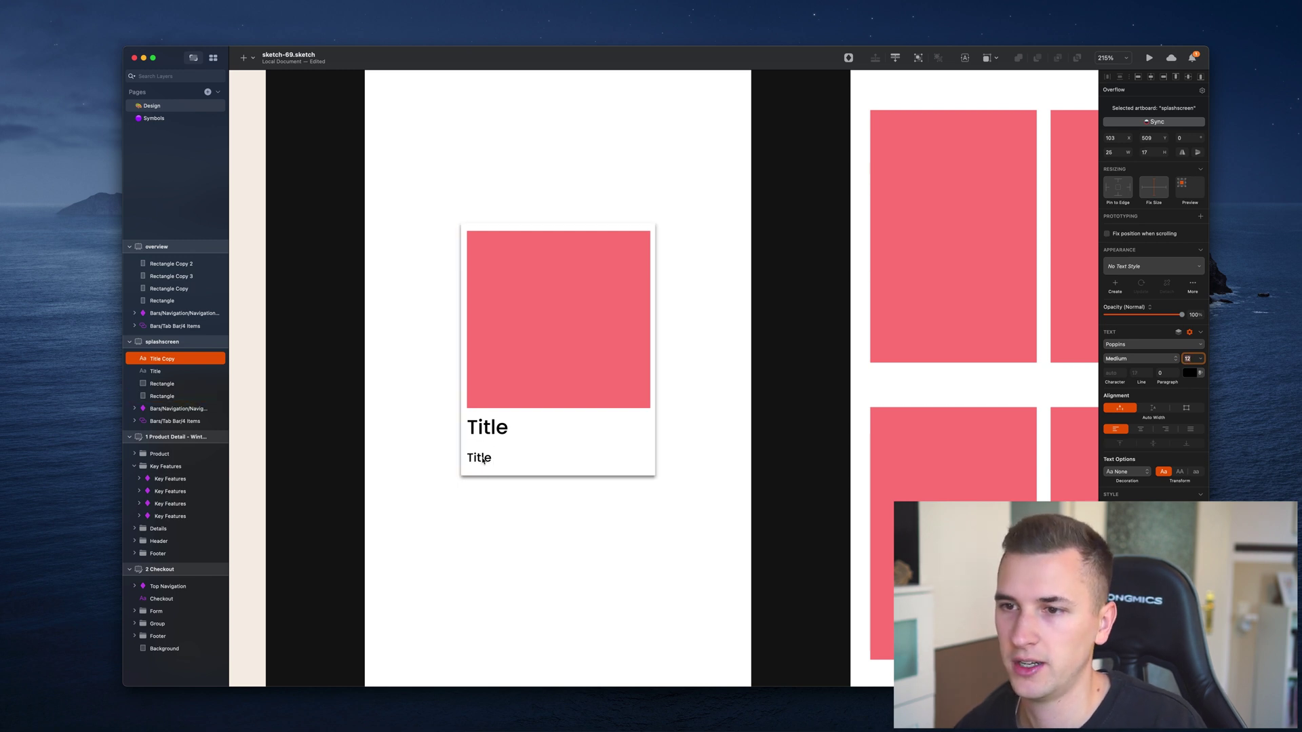
left_click_drag(483, 460, 493, 461)
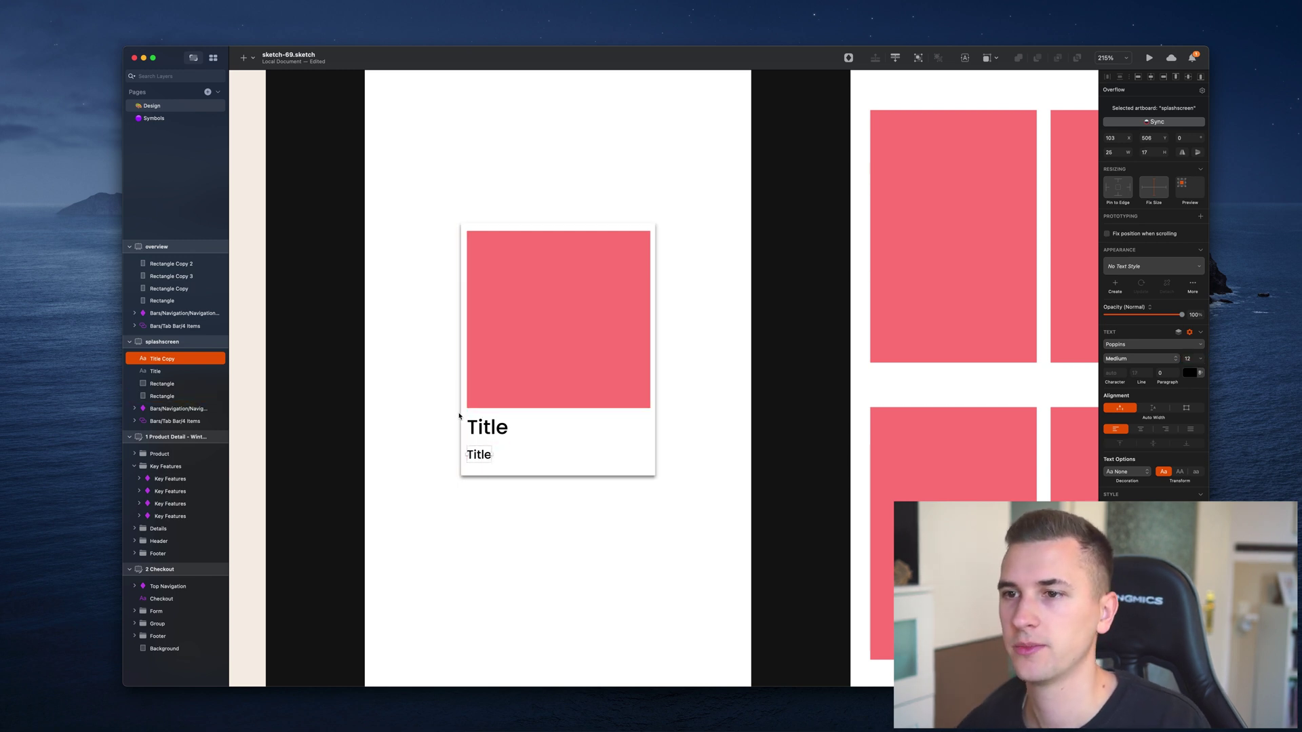
left_click(163, 396, "shift")
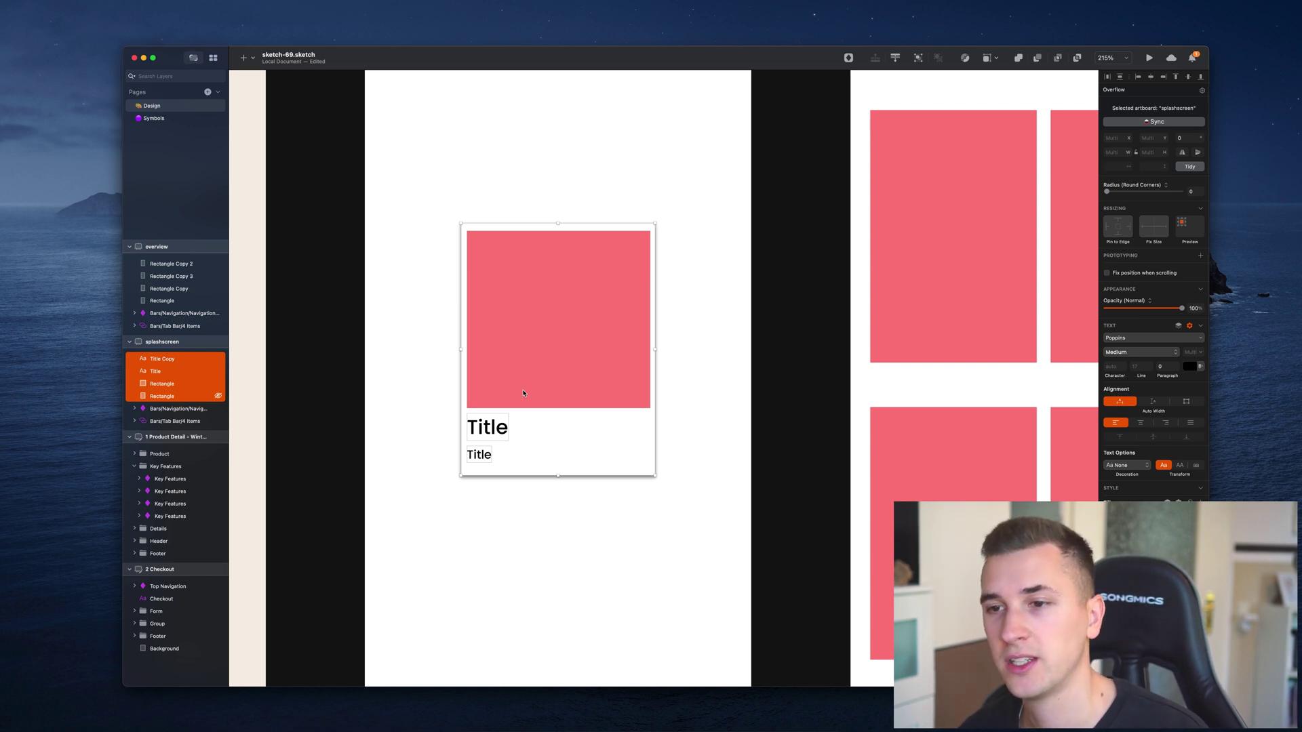
Step: Change the smaller 'Title Copy' text on the card to read 'Subtitle'
left_click(462, 451)
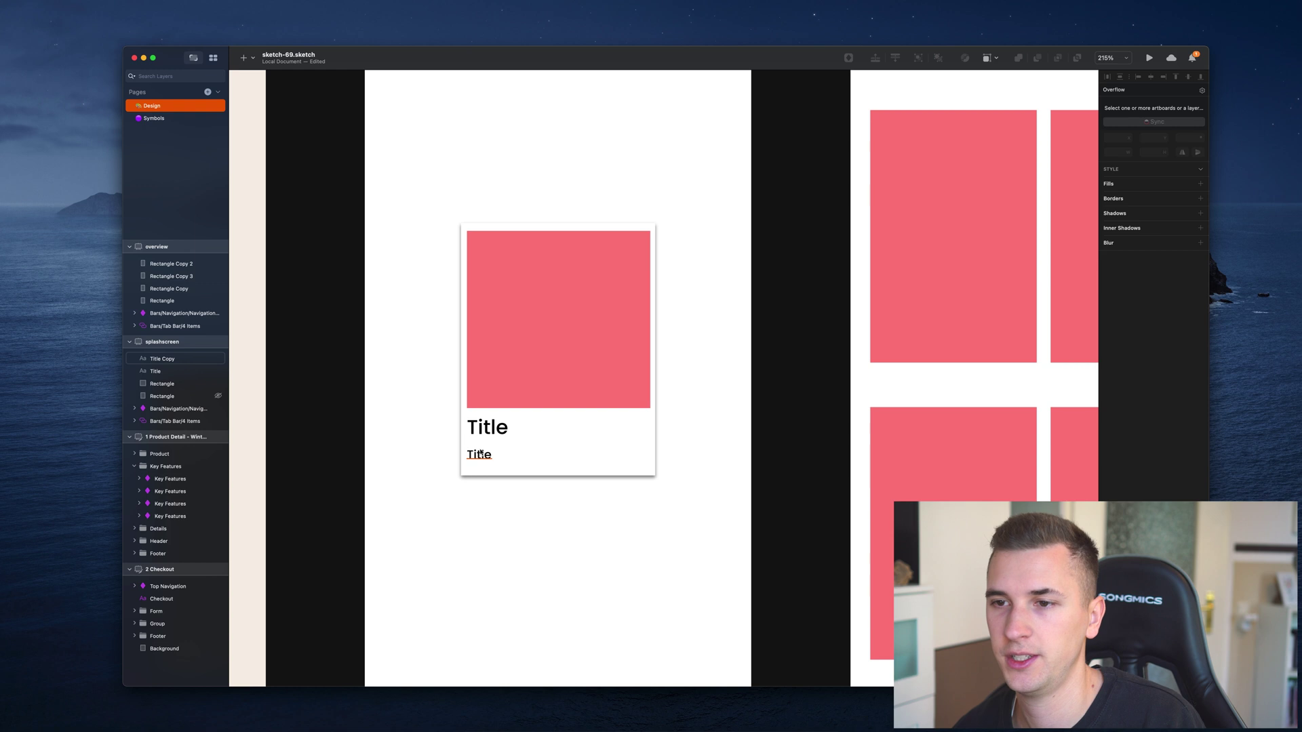
left_click(479, 454)
key("Return")
type("Subtitle")
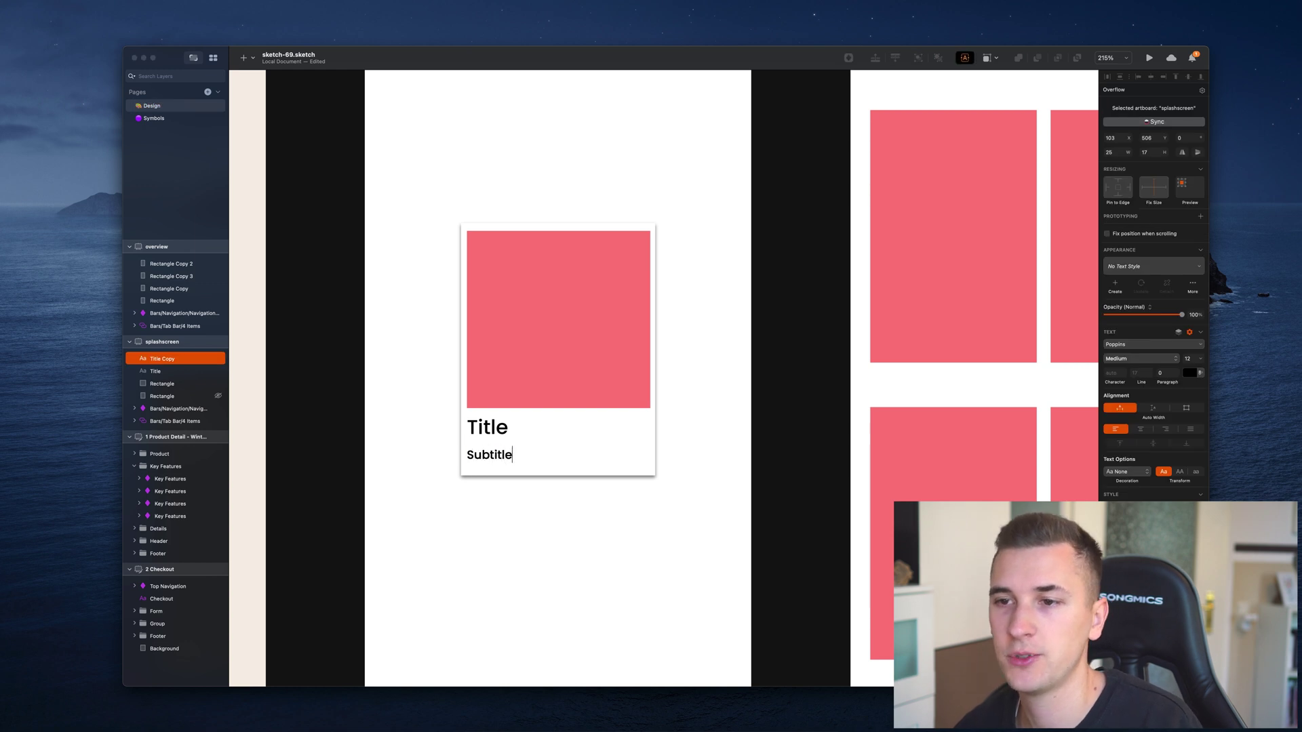
left_click(441, 392)
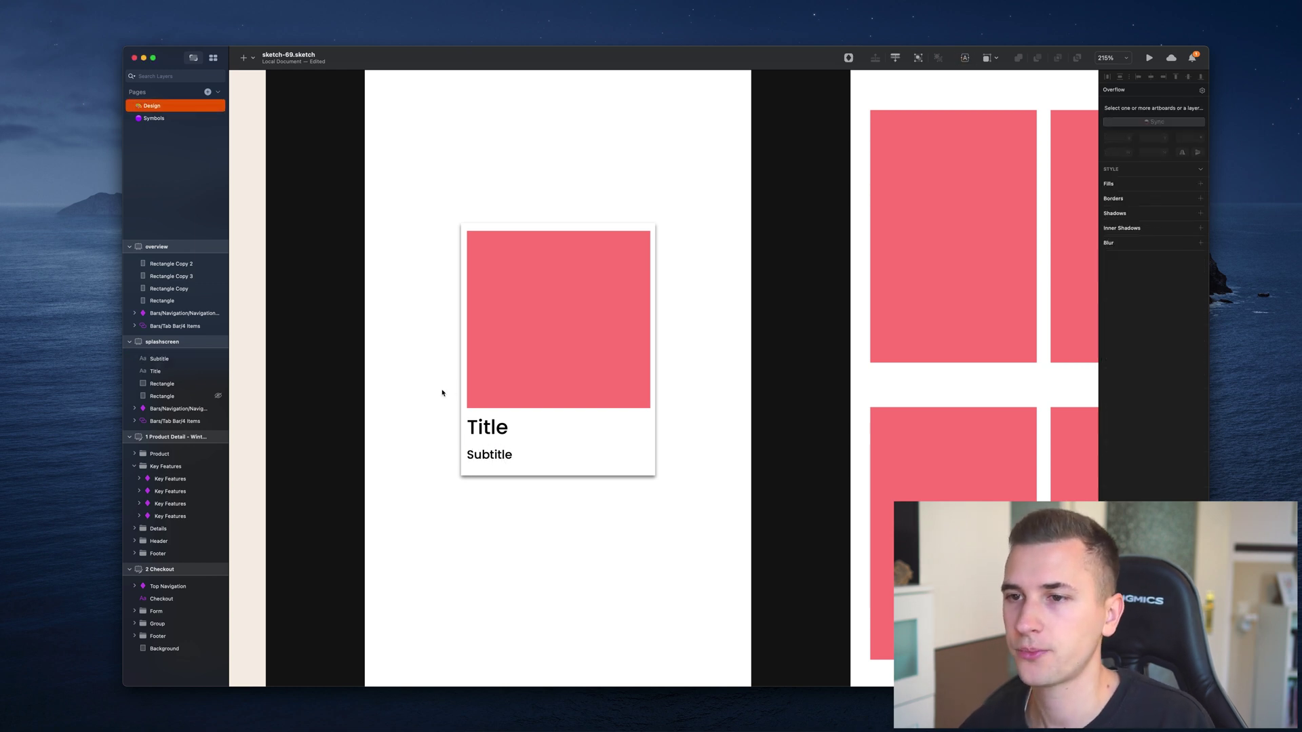
Step: Select all four card layers and bring up their context menu
left_click(156, 397)
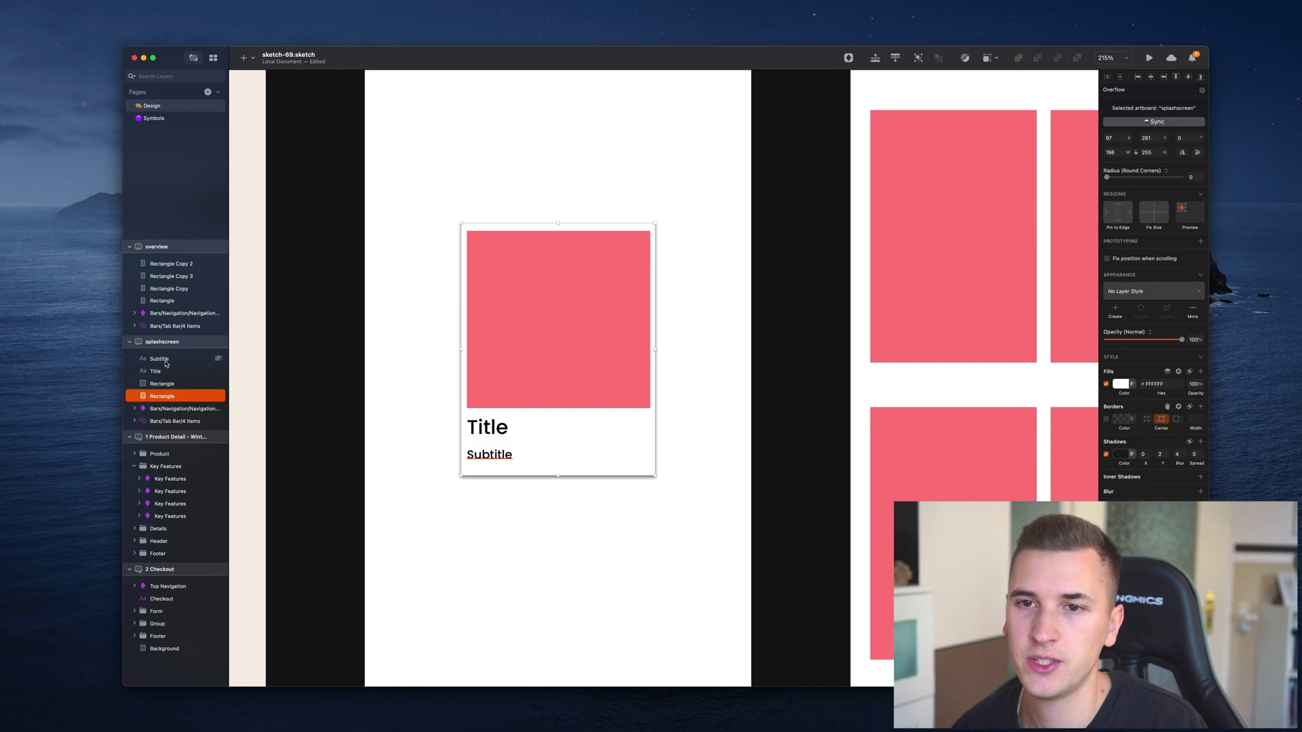
left_click(165, 361, "shift")
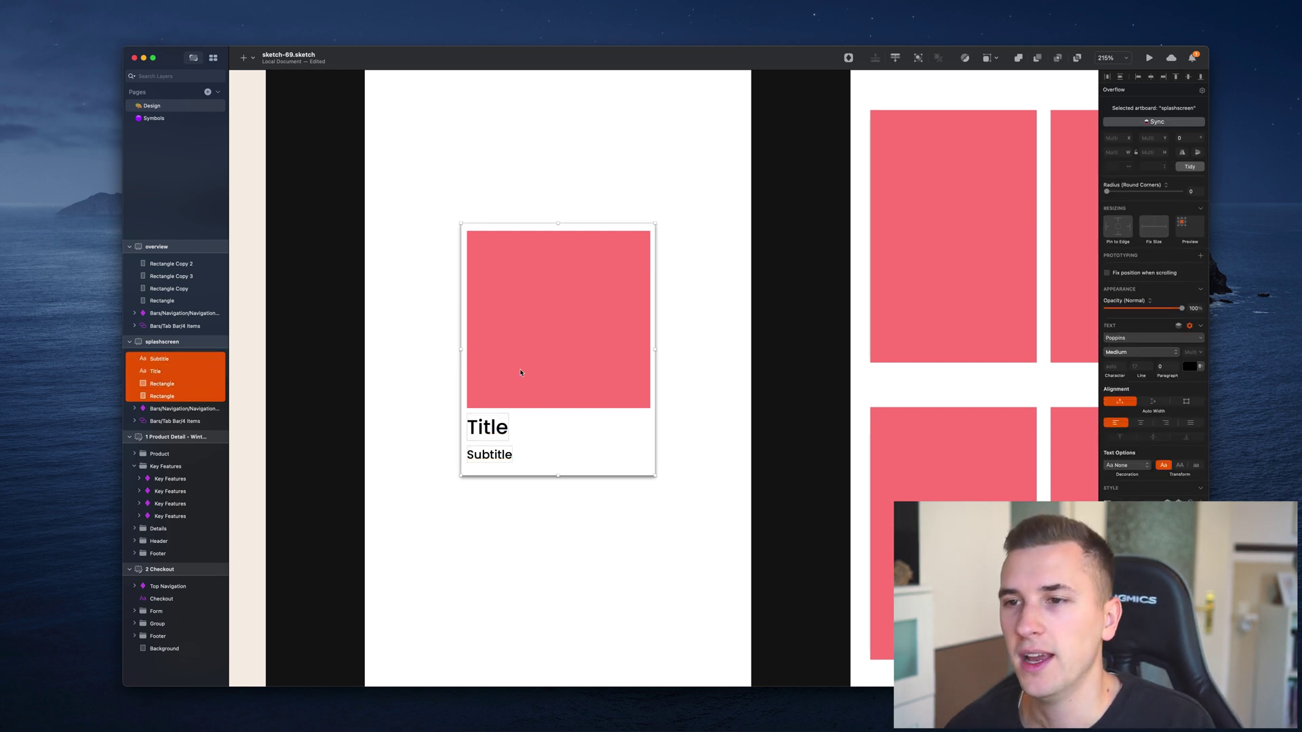
right_click(185, 394)
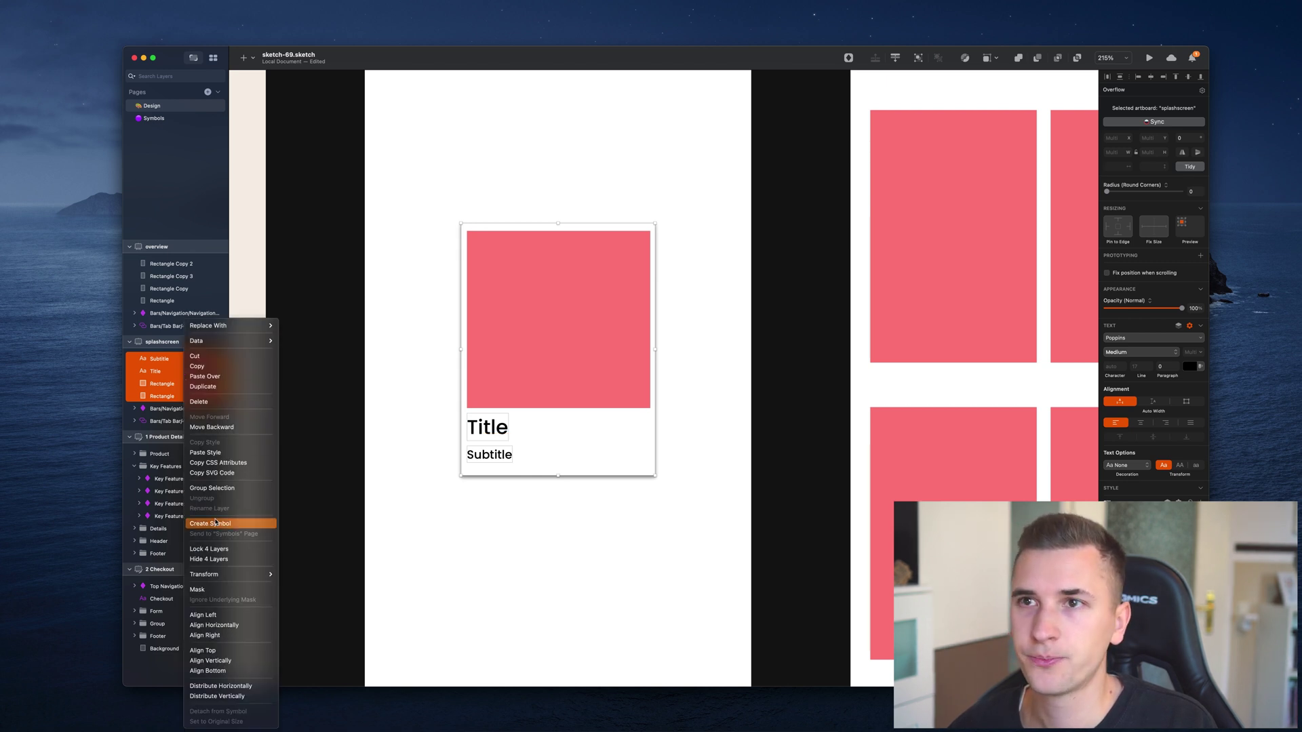
Step: Create the card symbol 'UI Card' with No Layout, sent to the Symbols page
left_click(810, 50)
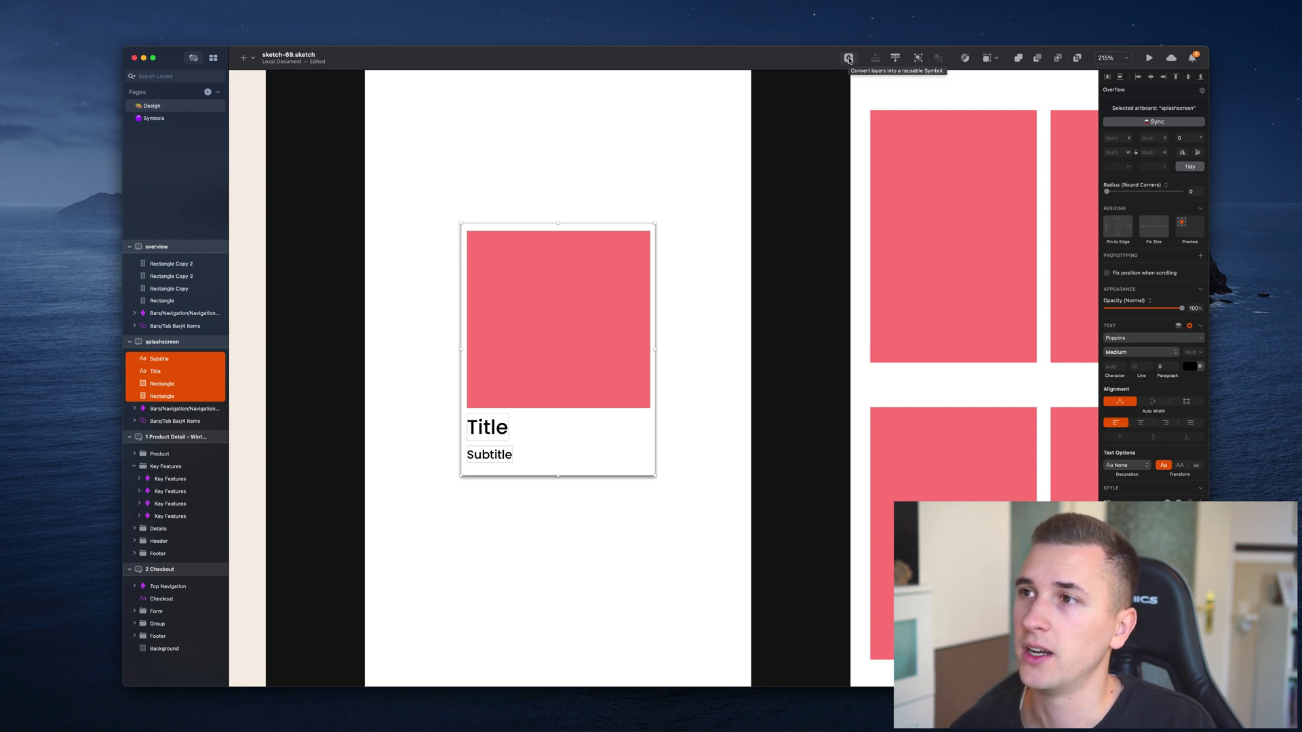
left_click(848, 59)
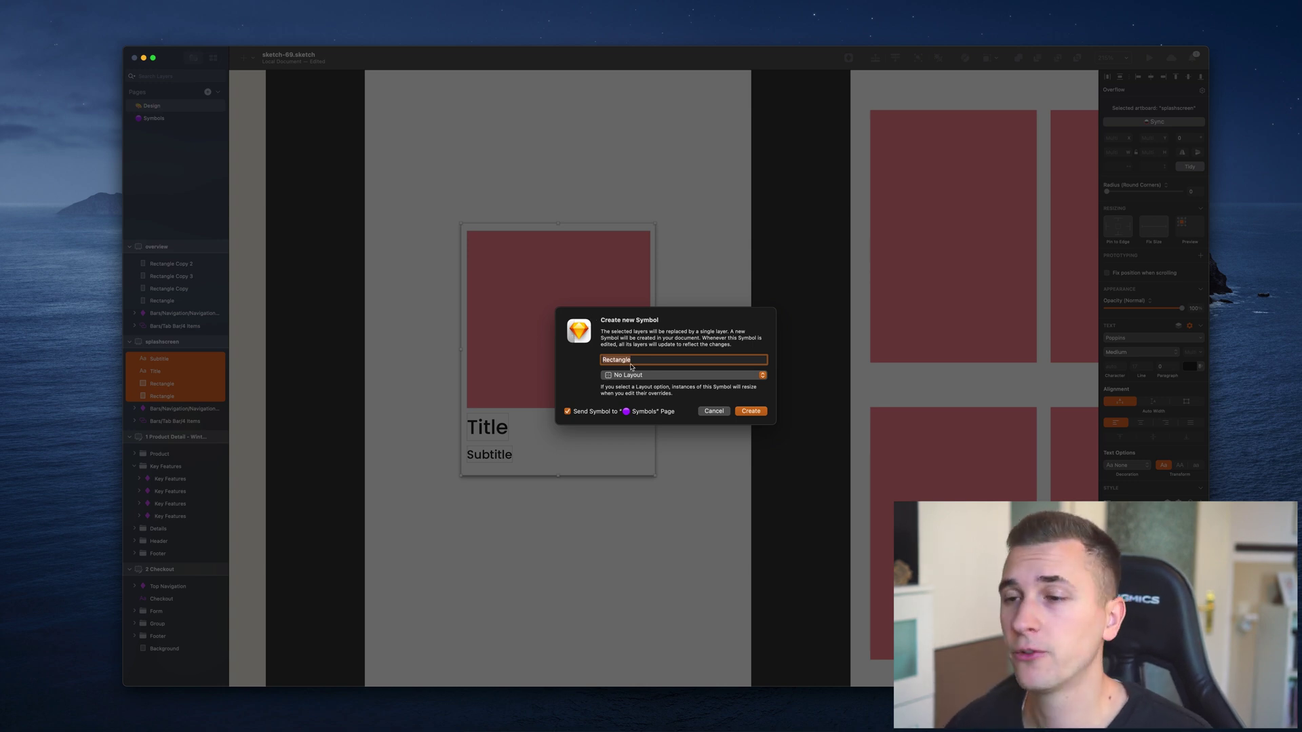
type("C")
type("I Card")
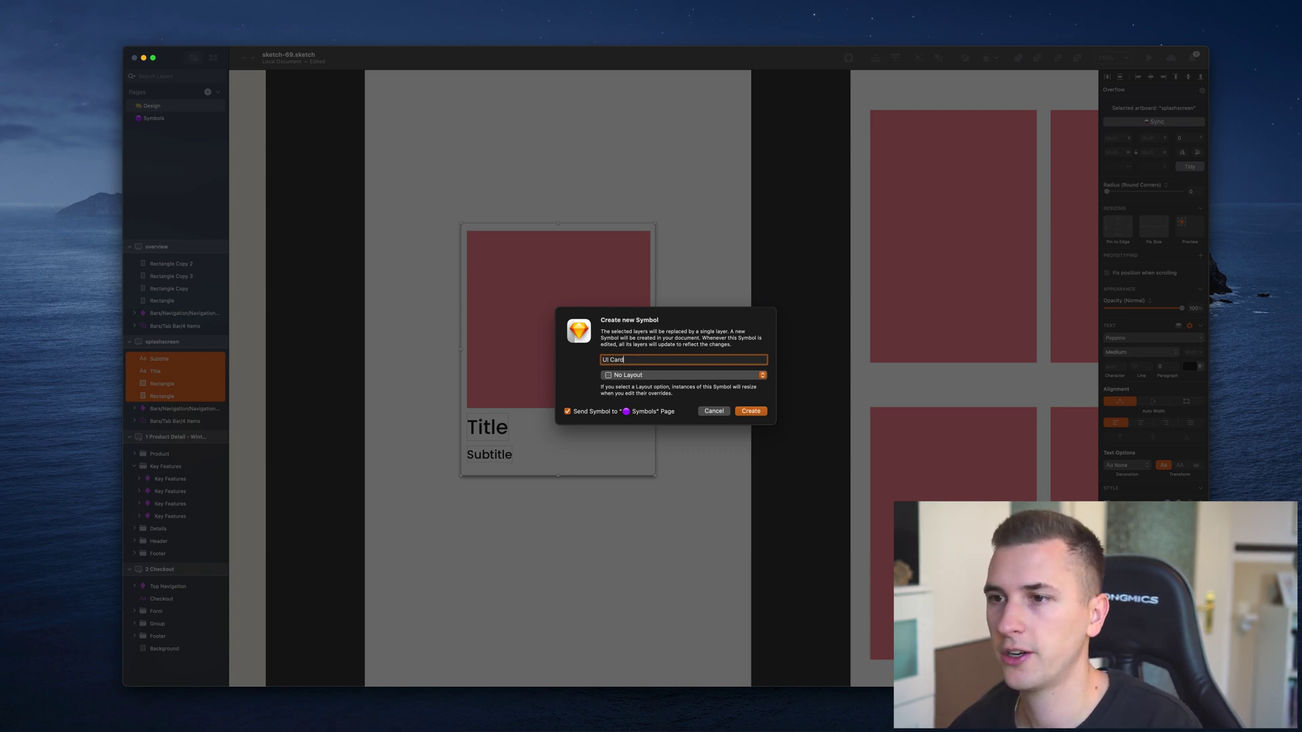
left_click(620, 377)
left_click(643, 375)
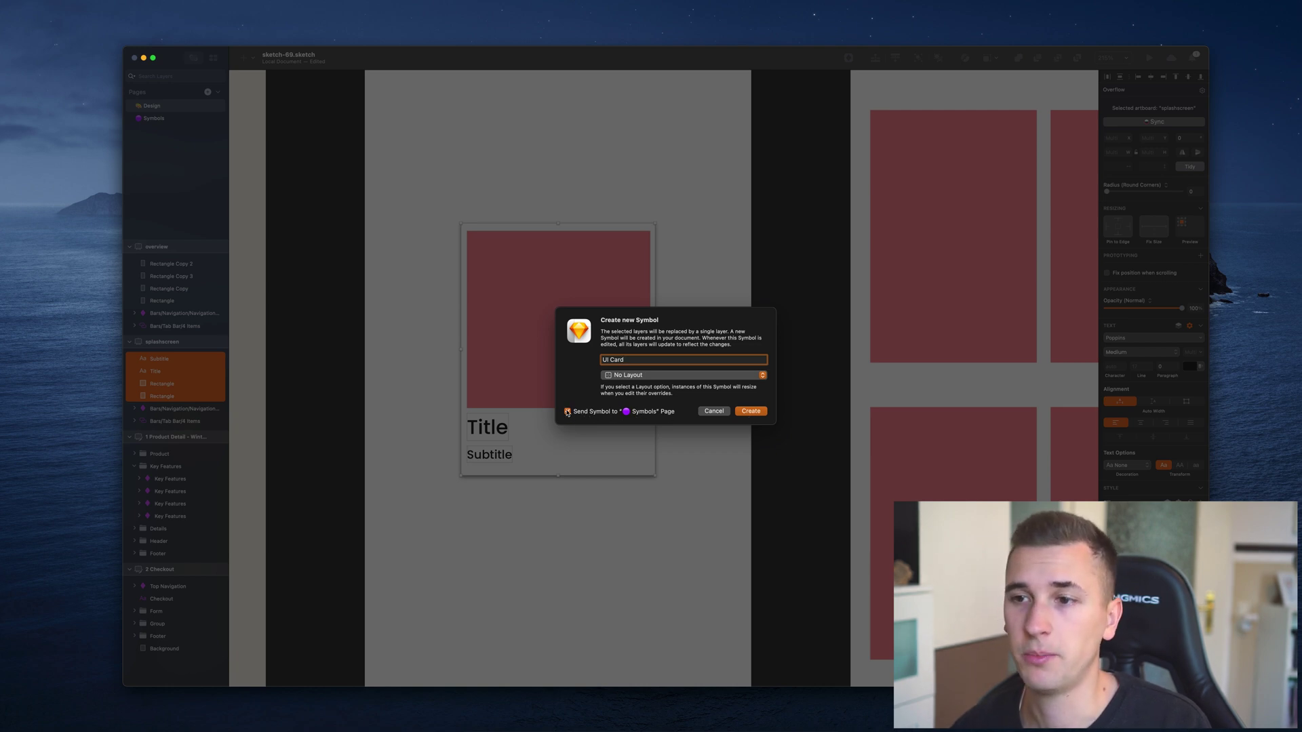
left_click(751, 412)
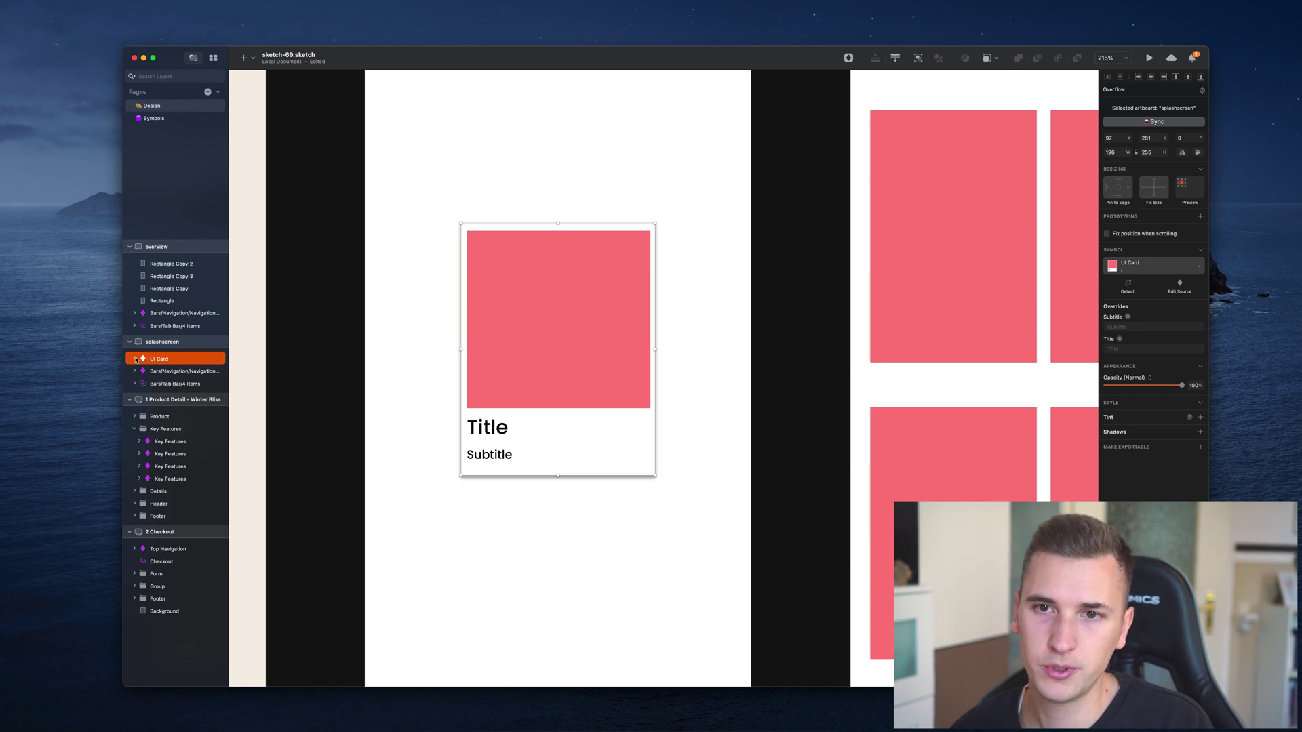
Step: Inspect the UI Card master artboard and its pink rectangle on the Symbols page, then return to Design
left_click(135, 358)
left_click(134, 359)
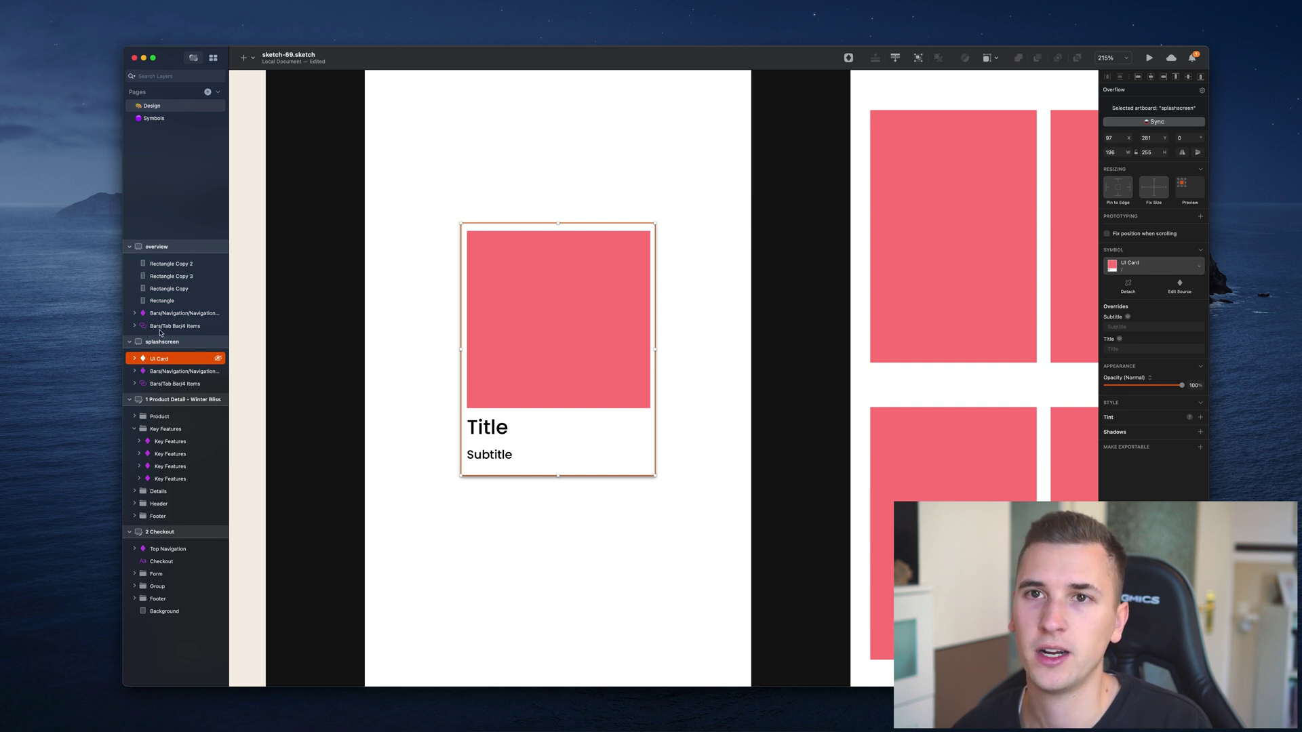
left_click(154, 118)
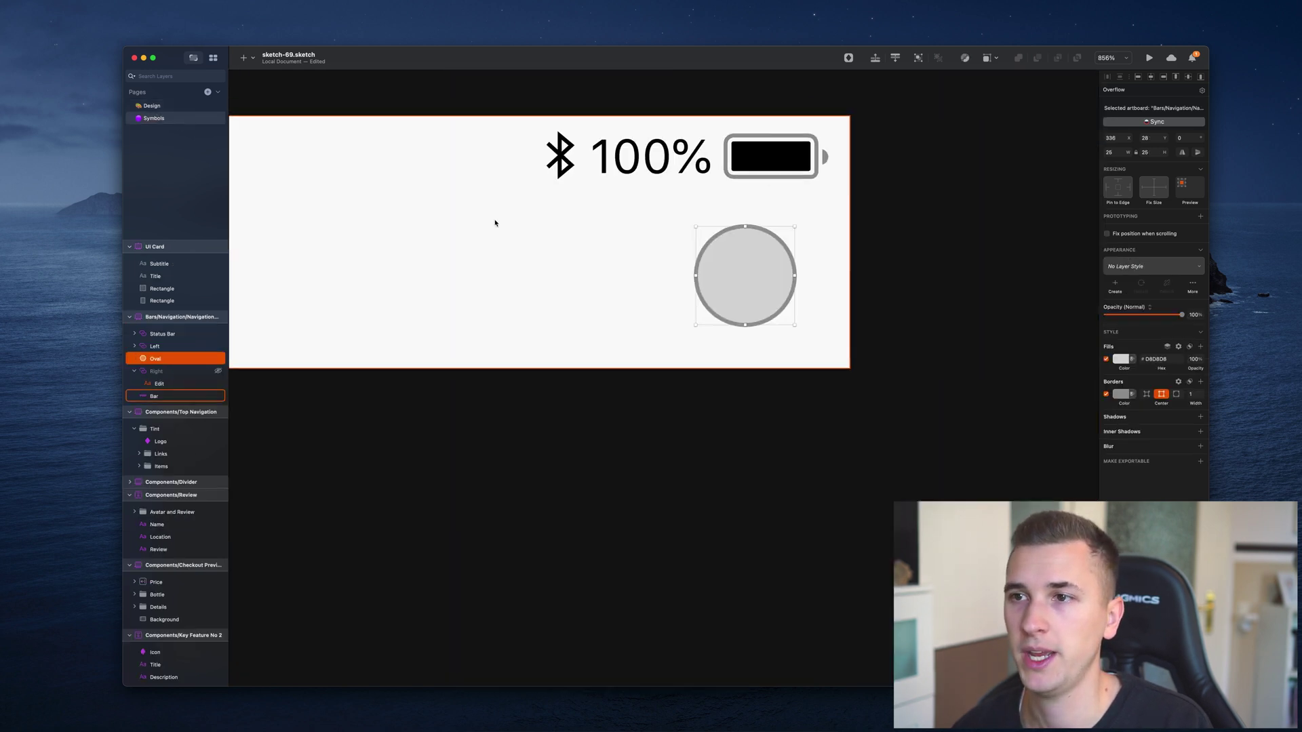
scroll(495, 223, "down", 10)
scroll(515, 189, "up", 5)
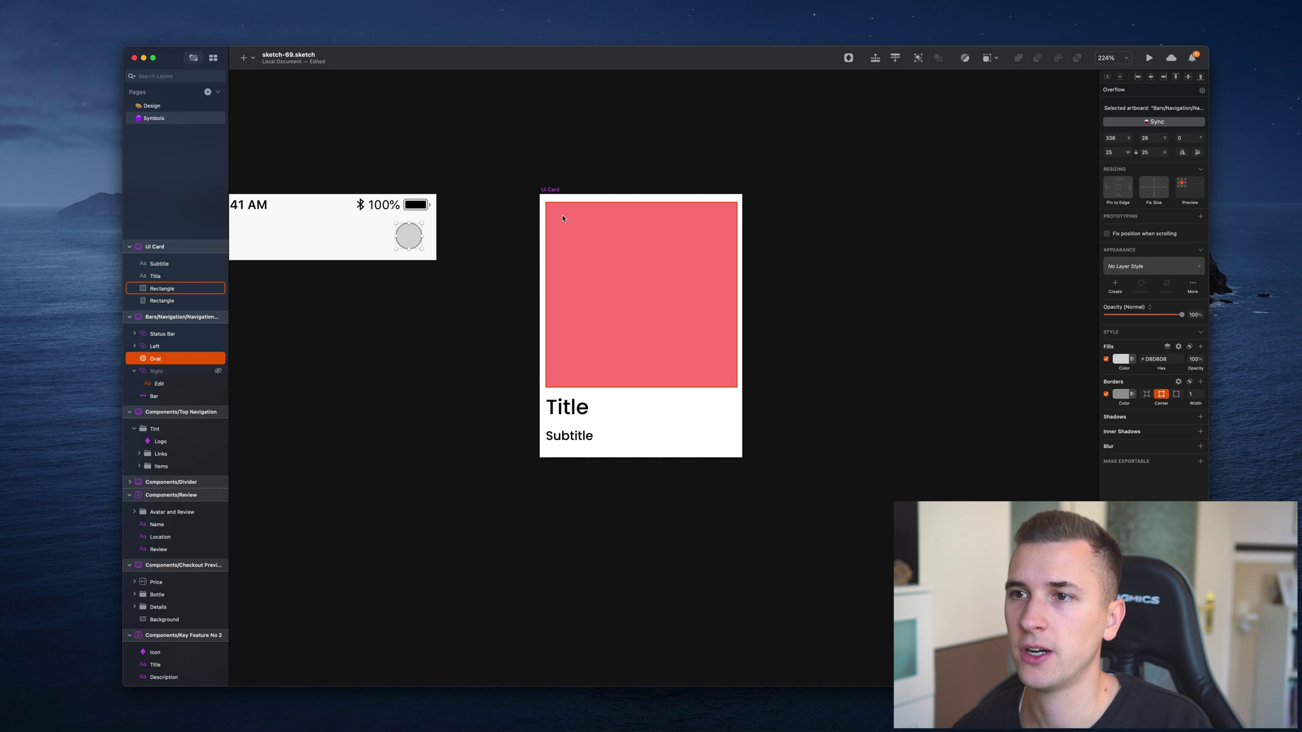
left_click(488, 197)
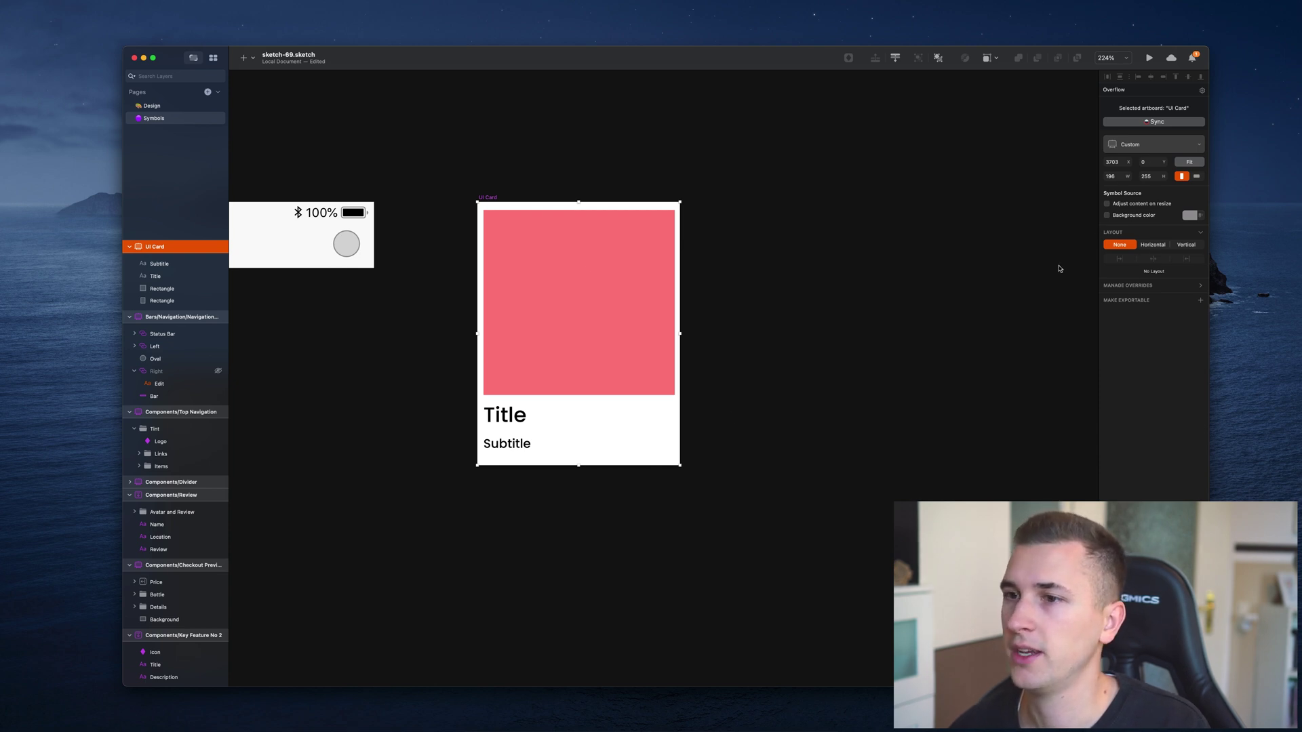
left_click(546, 333)
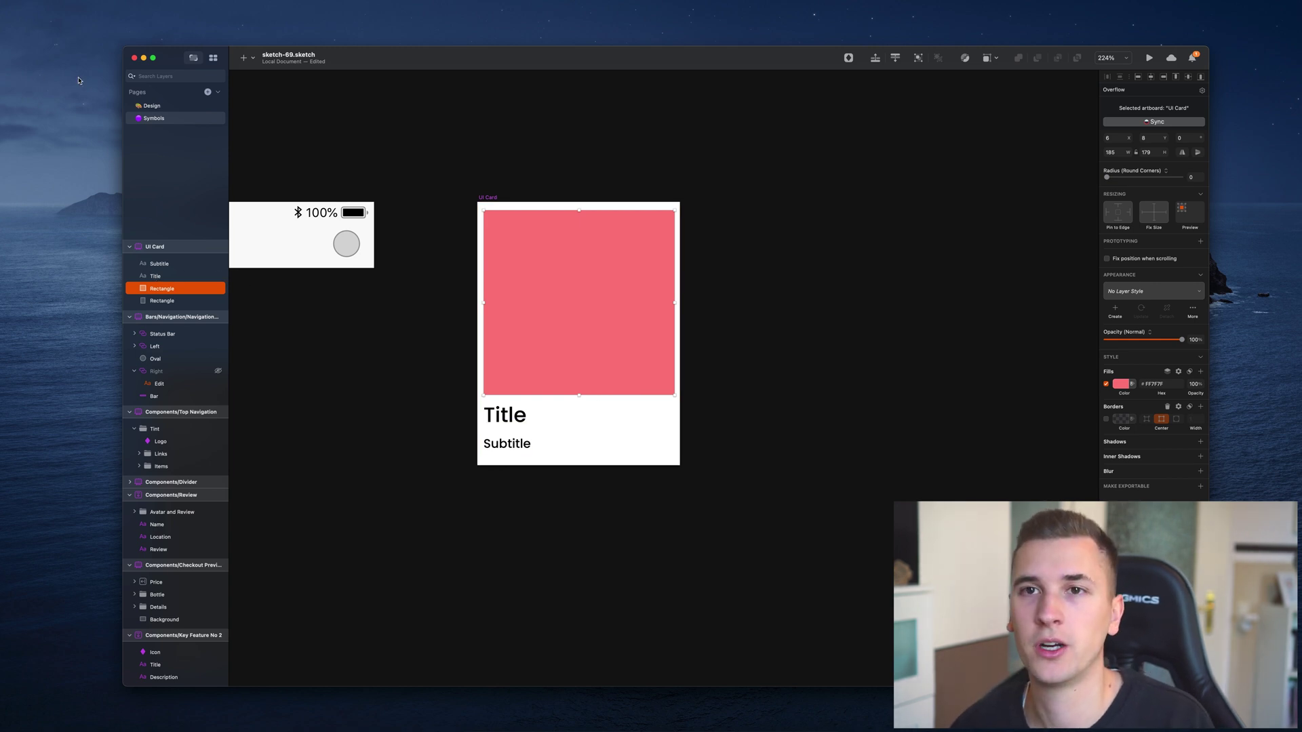
left_click(148, 106)
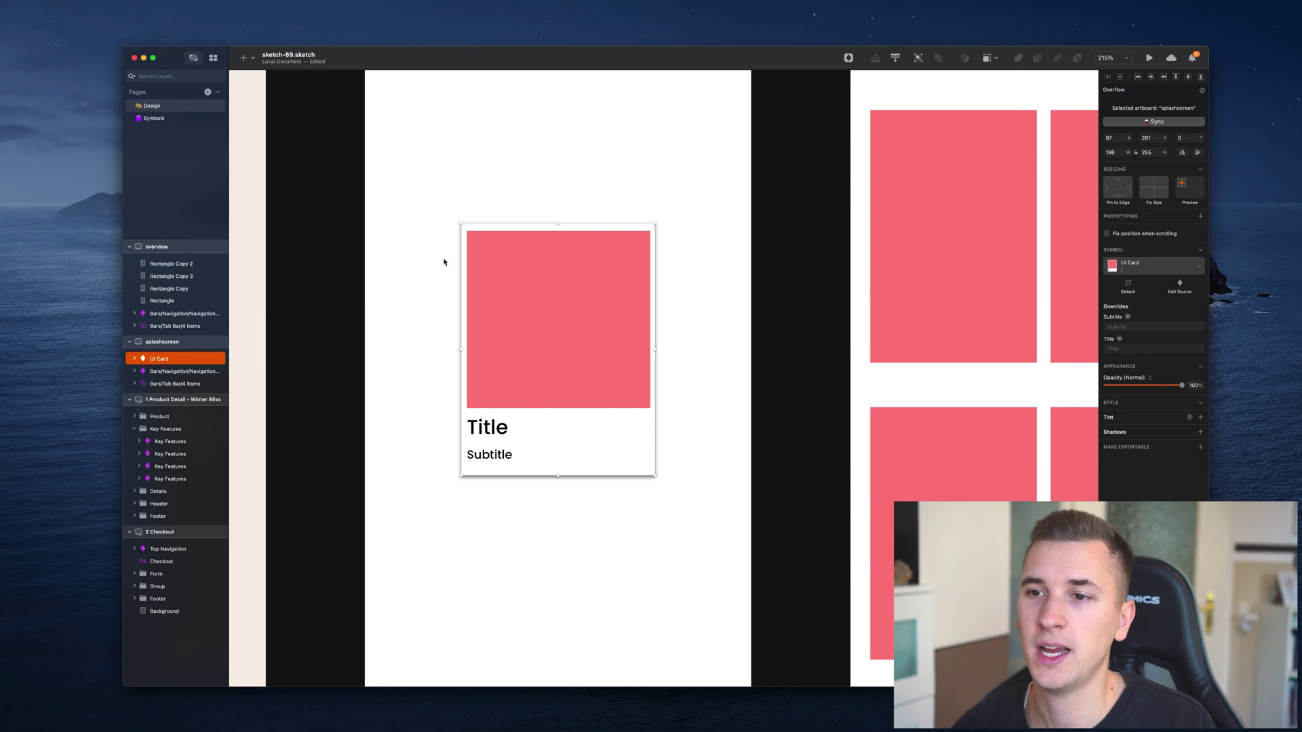
Step: Delete the four pink rectangles from the overview artboard
scroll(445, 262, "down", 5)
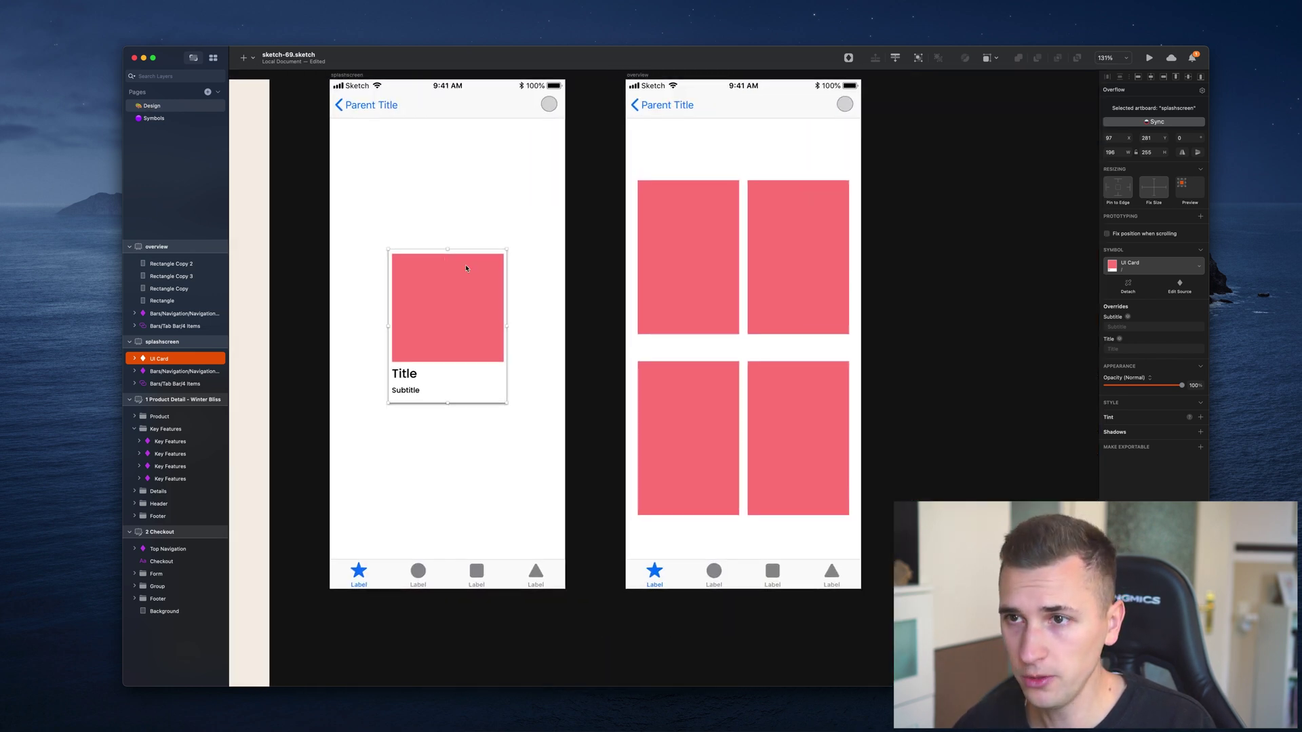
left_click(762, 251)
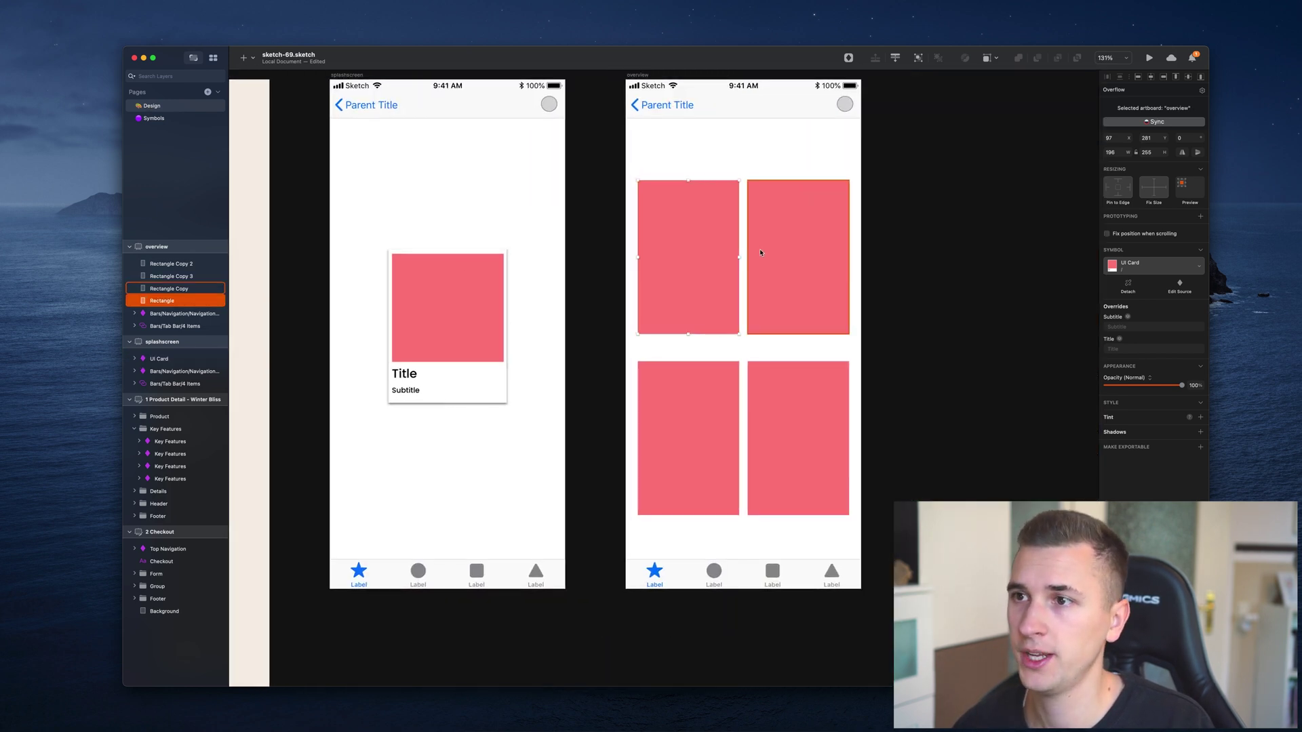
left_click(669, 260, "shift")
left_click(688, 434, "shift")
left_click(798, 434, "shift")
key("BackSpace")
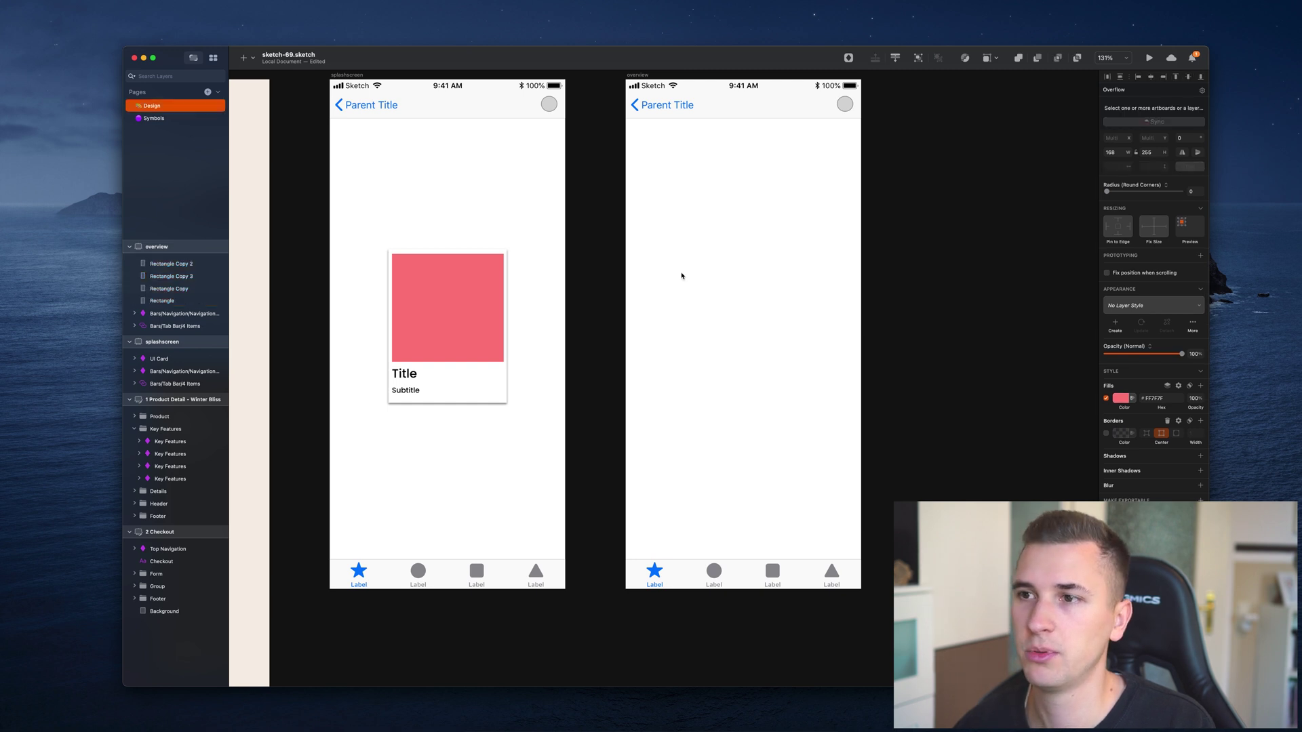
Step: Duplicate the splashscreen UI Card onto overview twice, stacked vertically
scroll(665, 215, "up", 3)
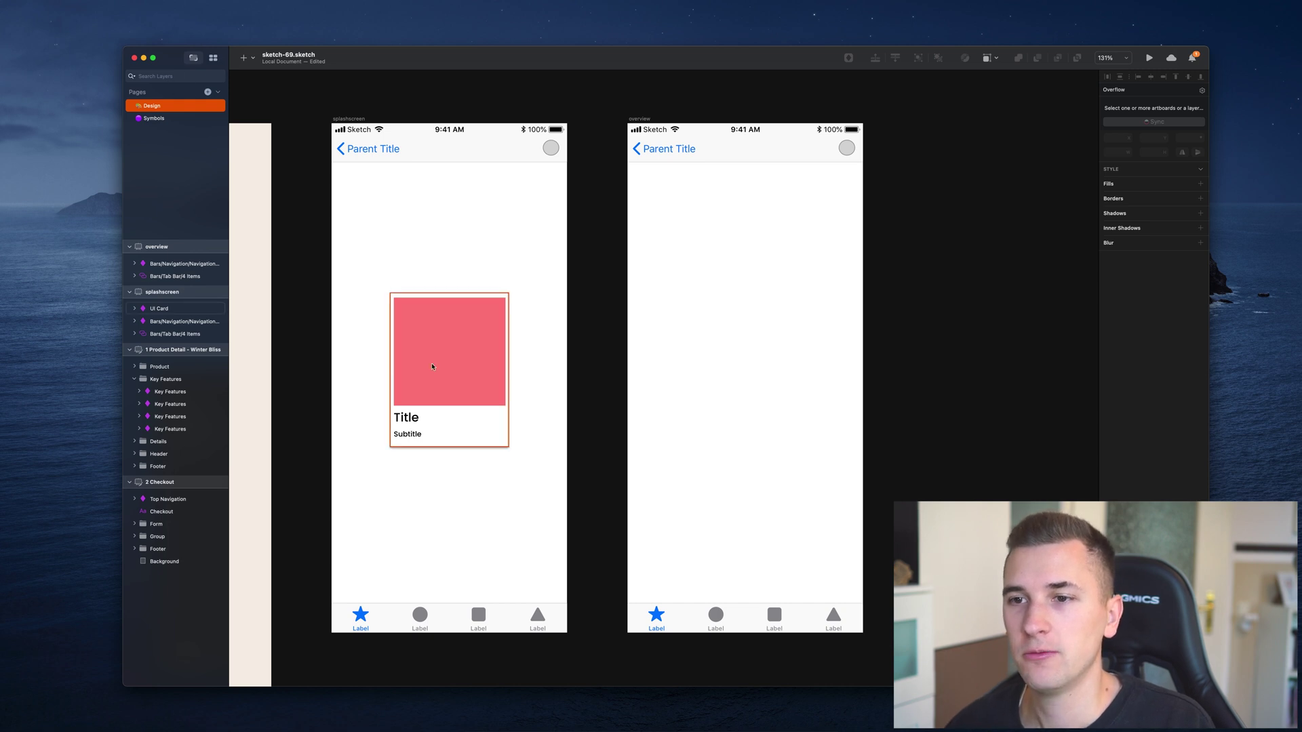
left_click(417, 346)
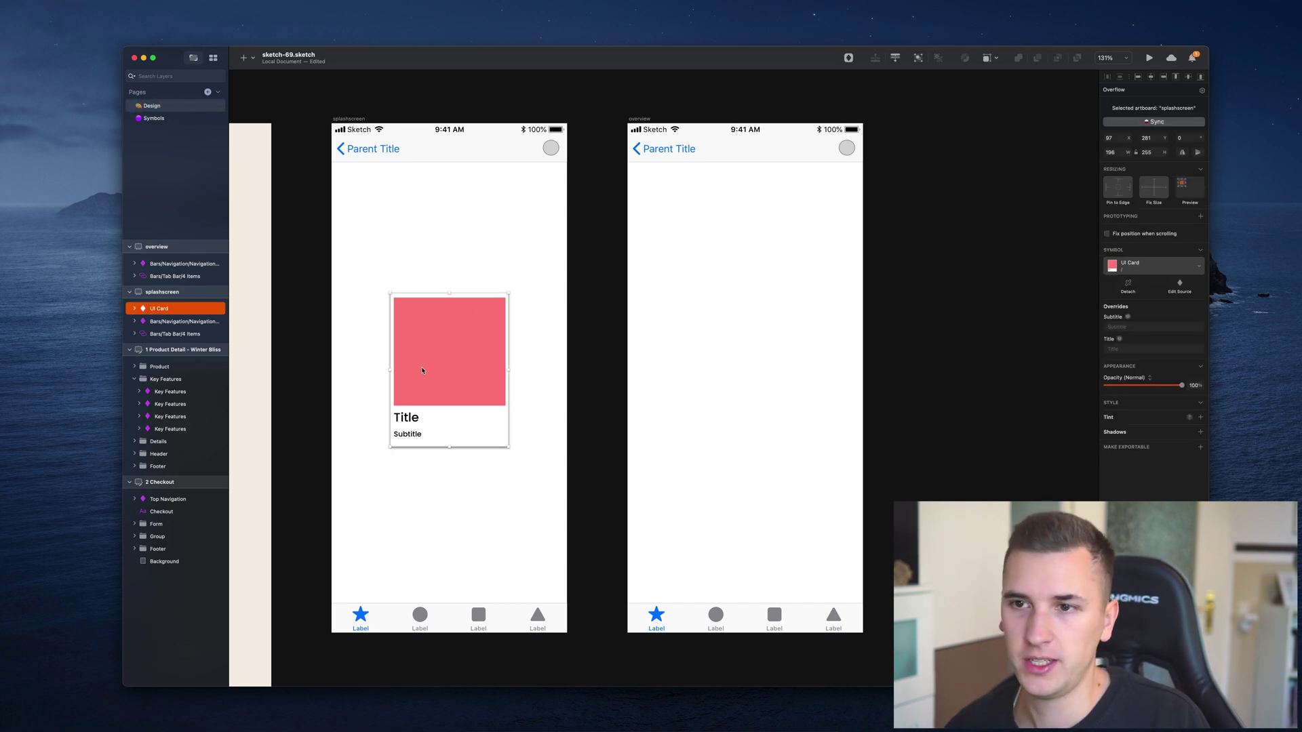
key("super+d")
left_click_drag(449, 373, 672, 477)
key("super+d")
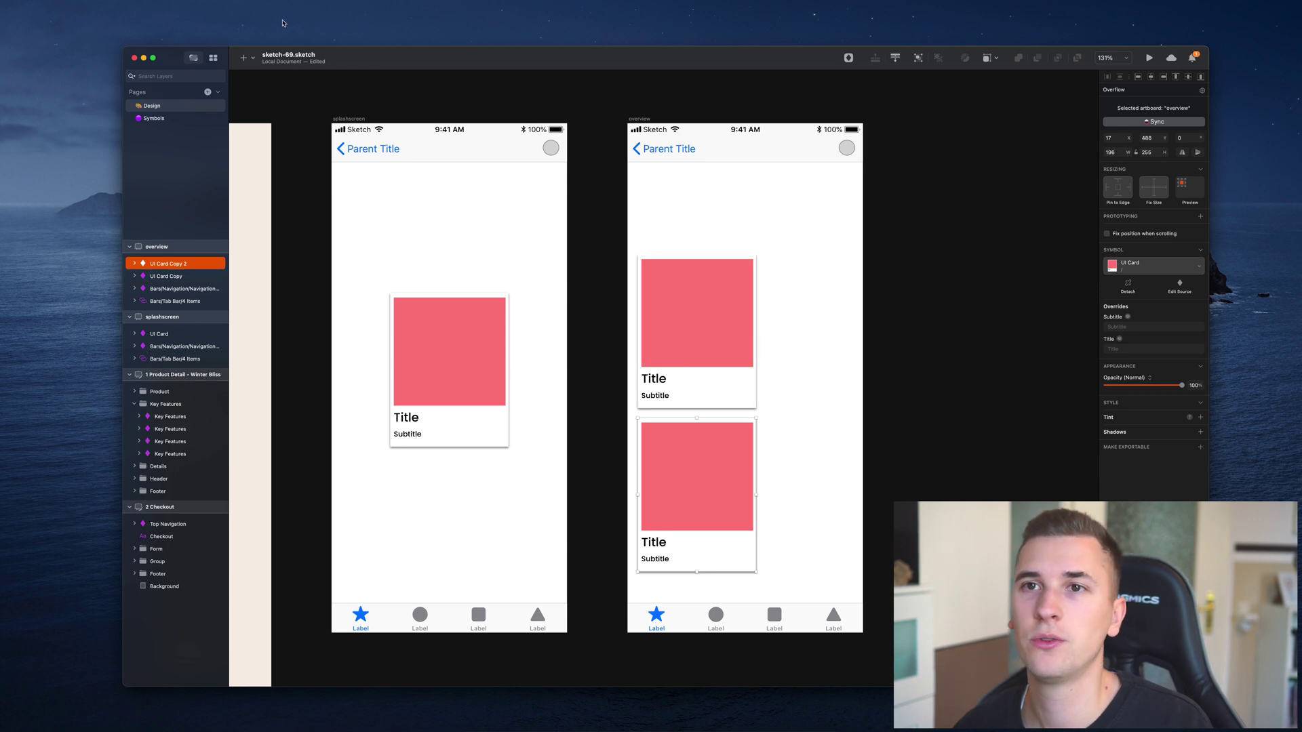
Step: Insert a UI Card from This Document's symbols onto overview, then delete it again
left_click(245, 58)
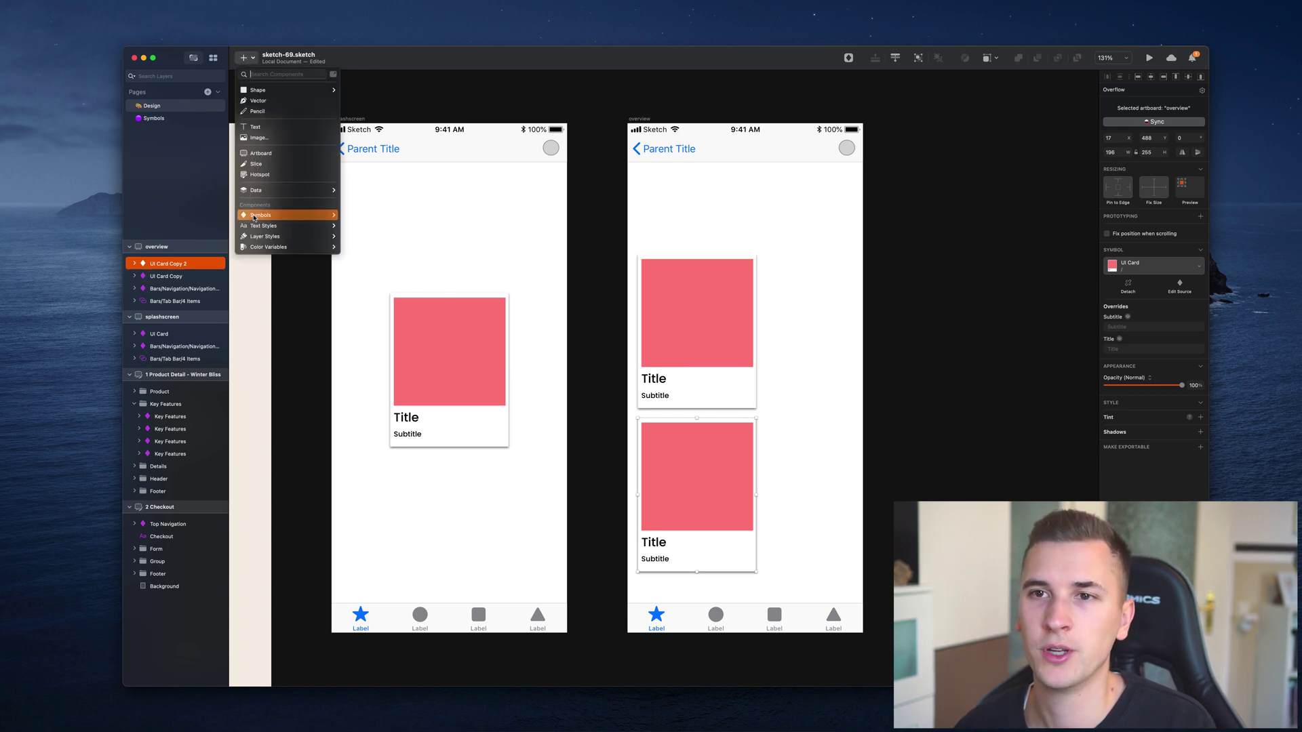
mouse_move(255, 217)
mouse_move(376, 216)
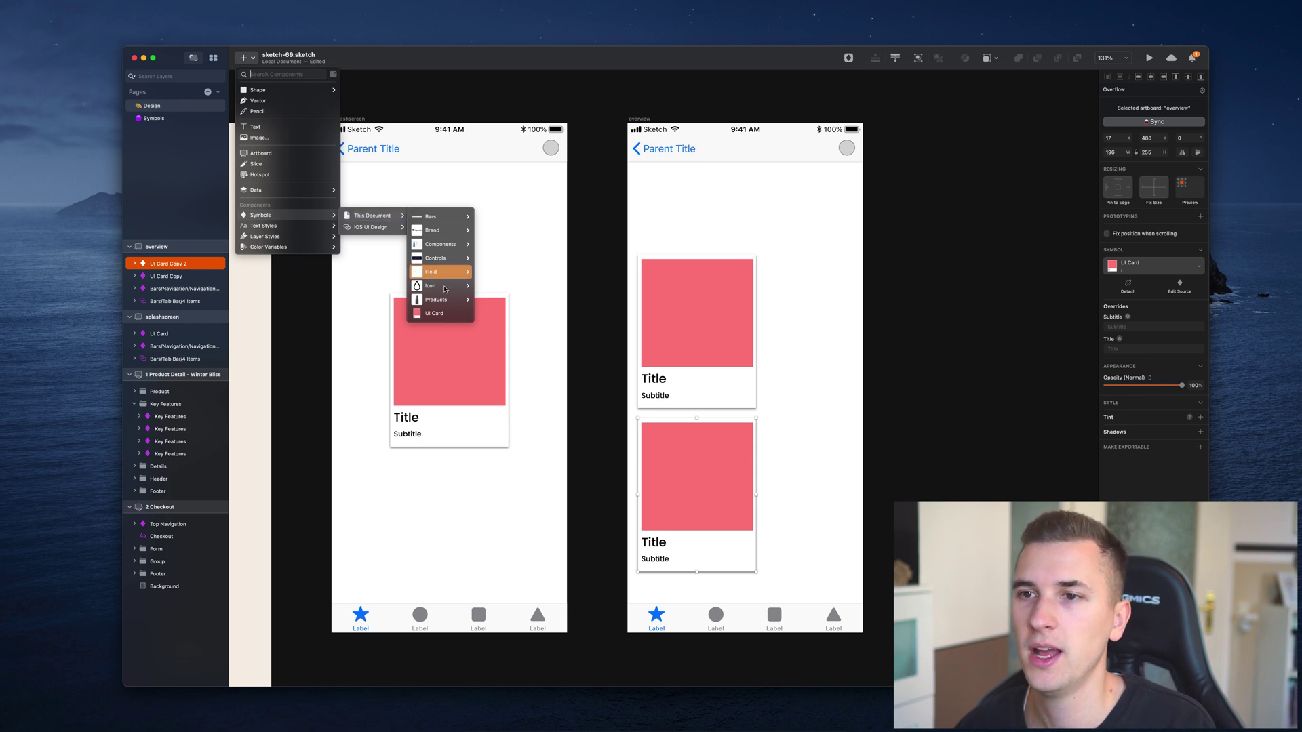
left_click(434, 313)
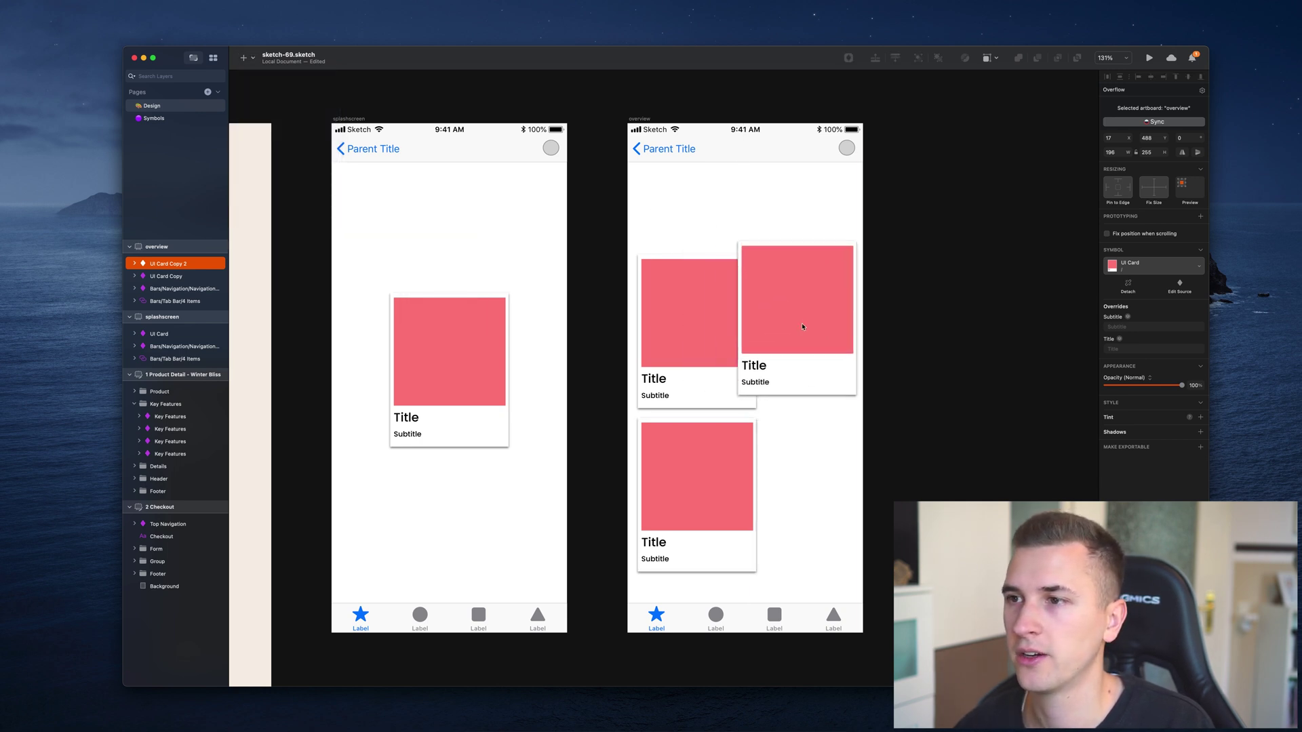
left_click(791, 276)
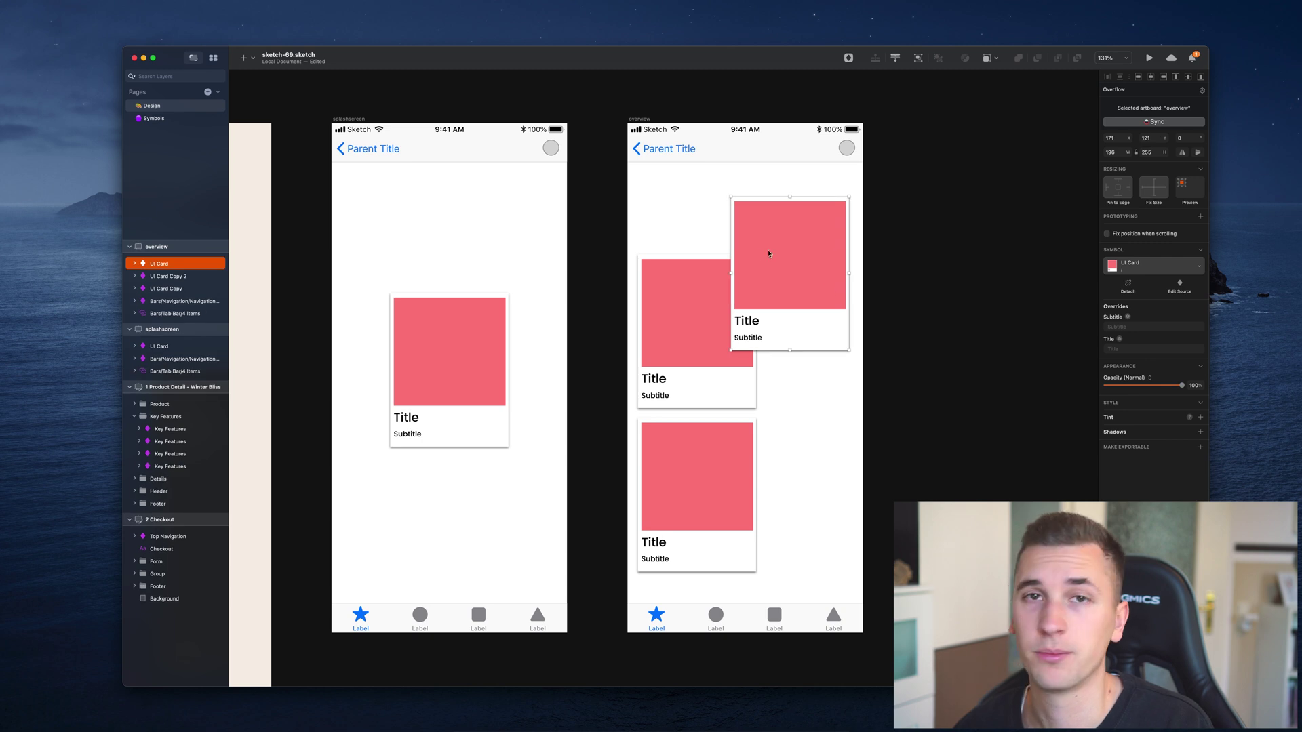
key("Delete")
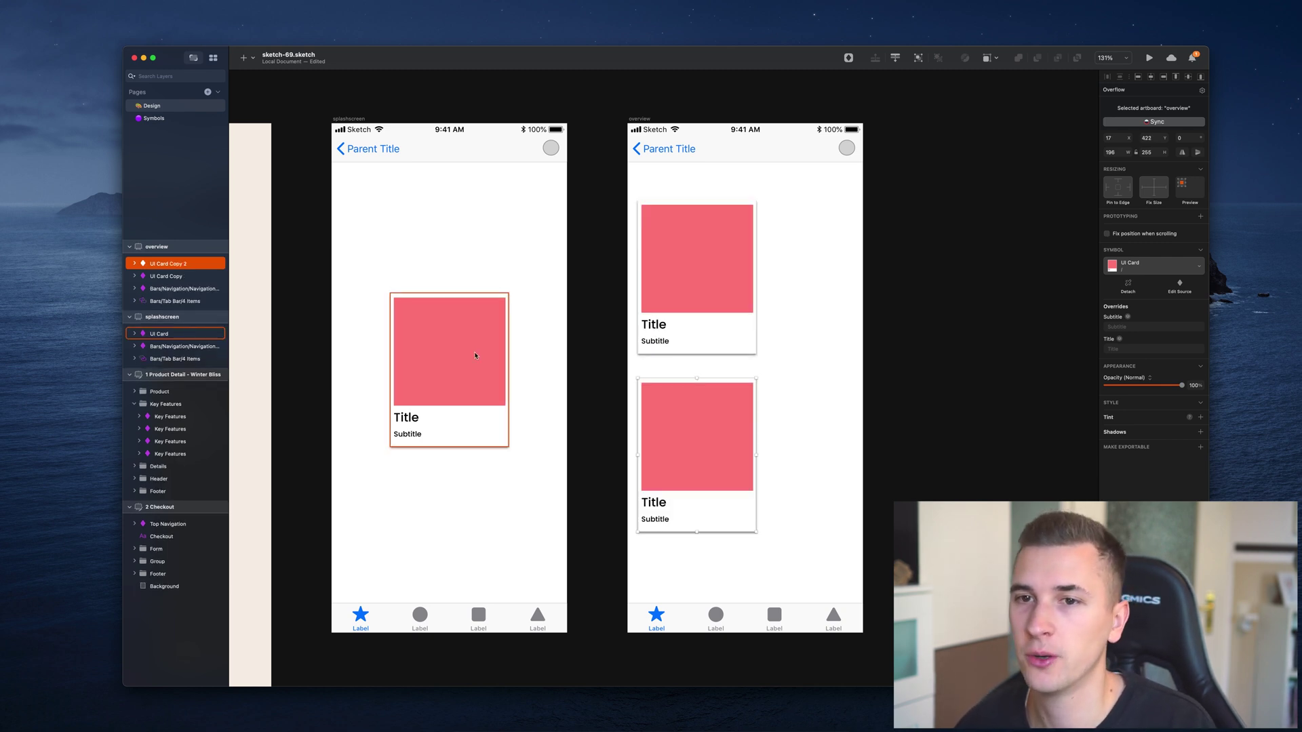
Step: Duplicate the UI Card master artboard and widen the copy to 379 px
left_click(495, 387)
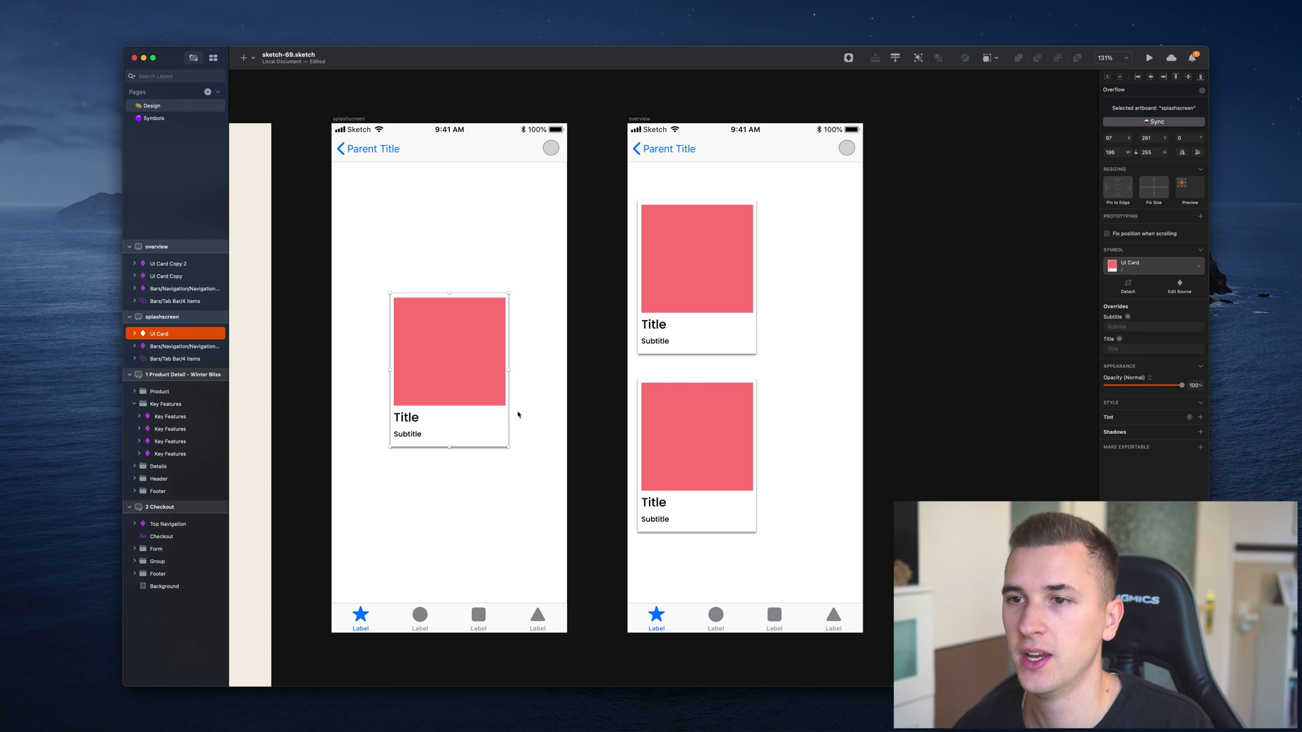
left_click(154, 119)
left_click(487, 197)
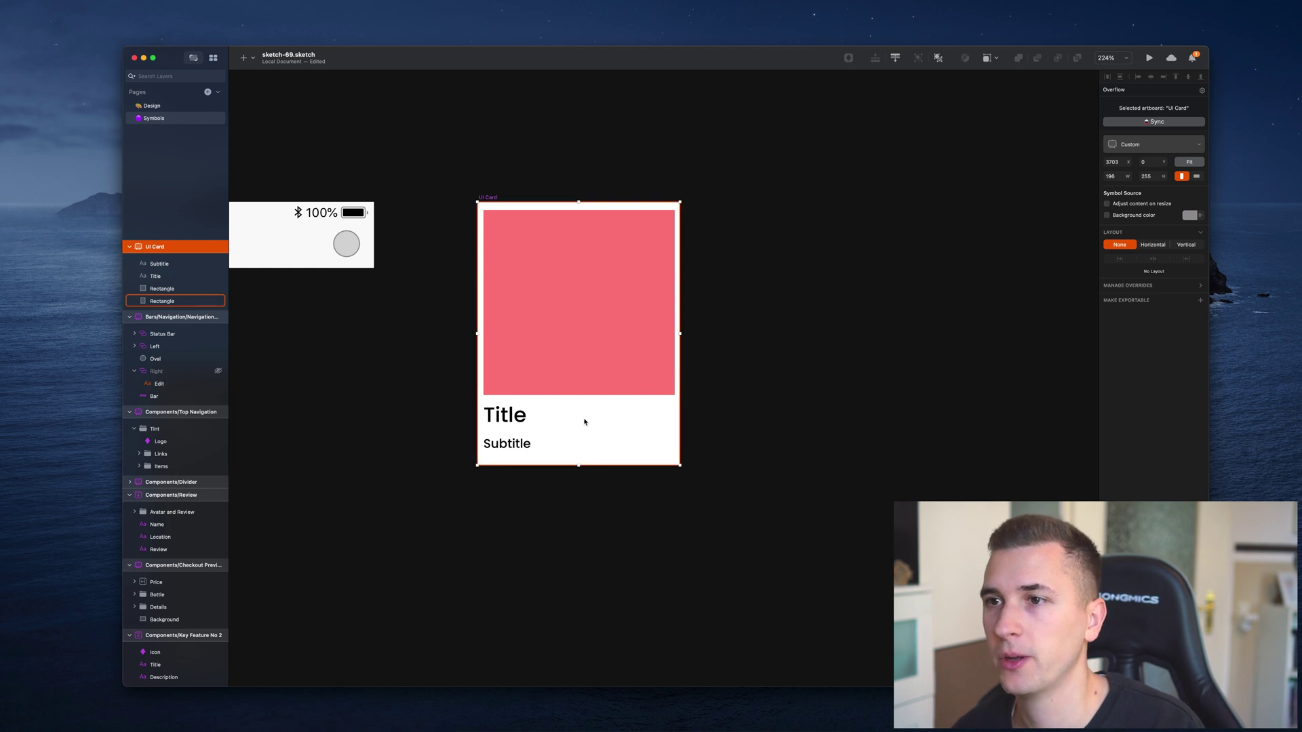
key("super+d")
scroll(526, 361, "right", 5)
scroll(526, 361, "left", 2)
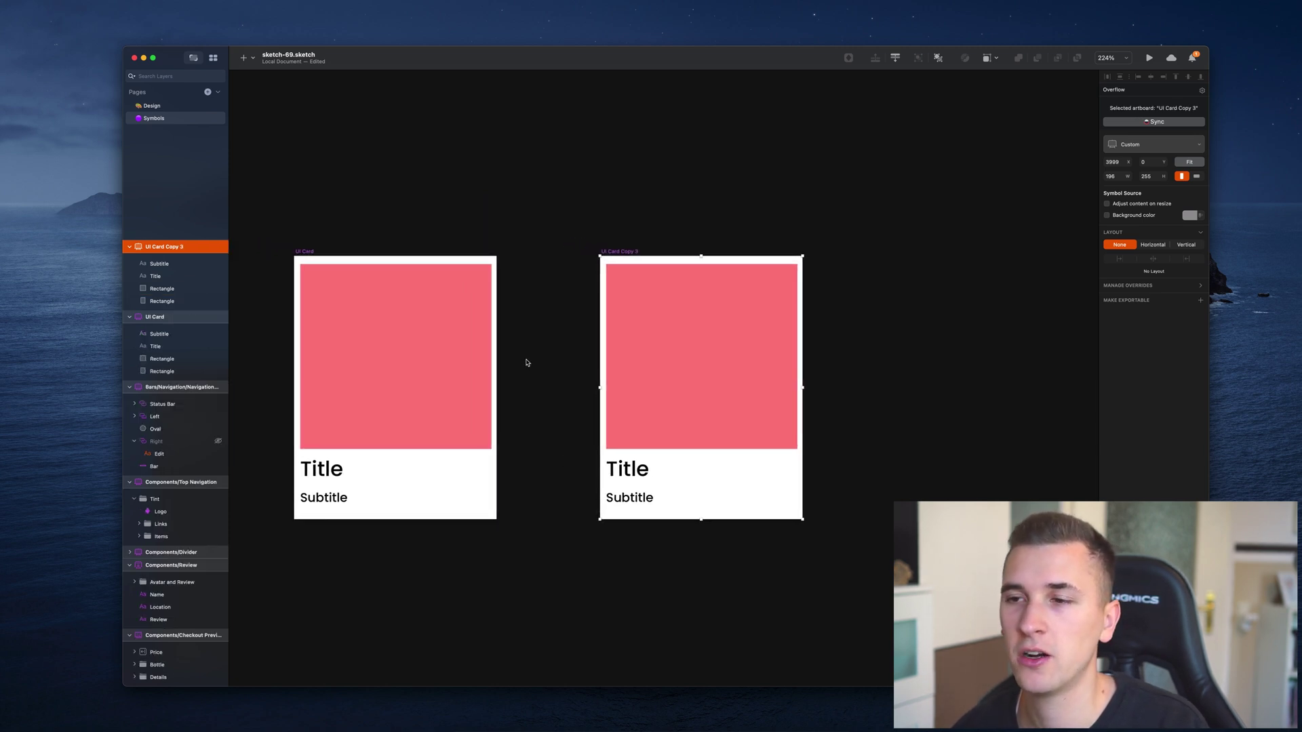
scroll(673, 444, "down", 3)
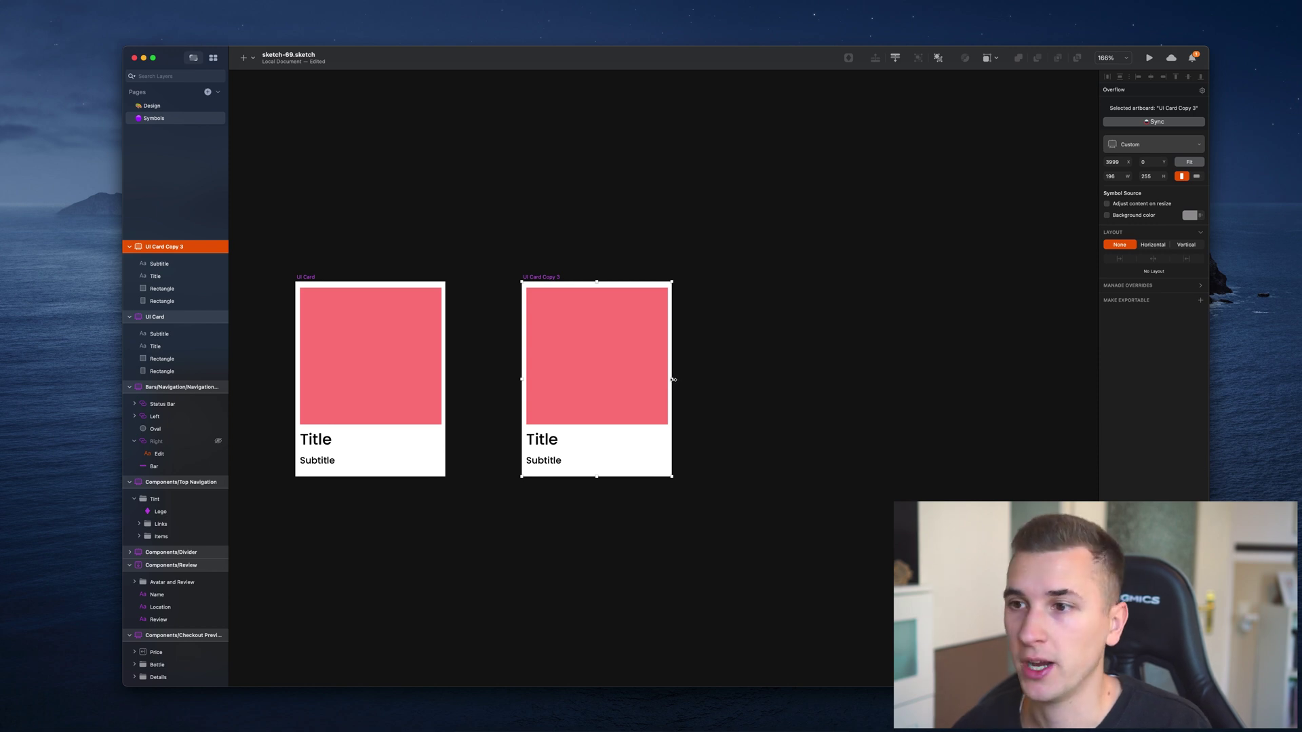
left_click_drag(674, 380, 811, 378)
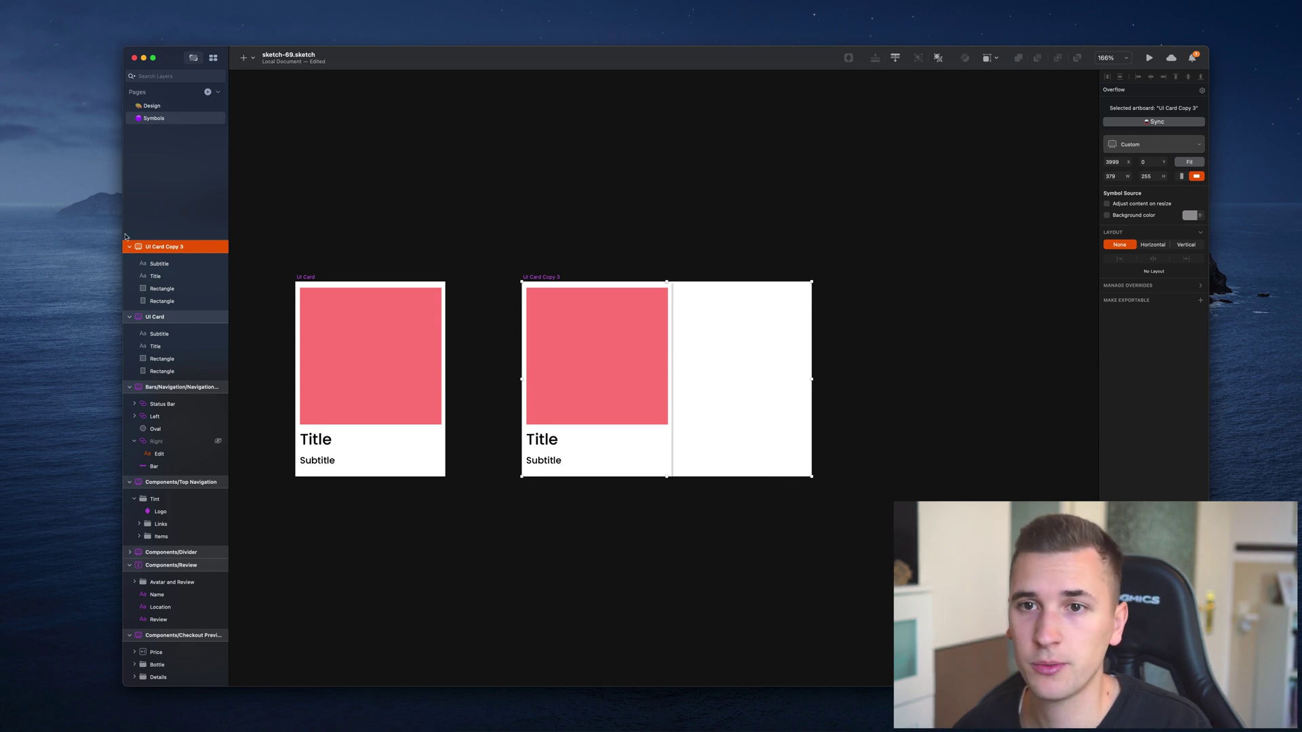
Step: Stretch both rectangles to the copy's new right edge and nudge Title and Subtitle right
left_click(162, 301)
left_click(162, 288, "shift")
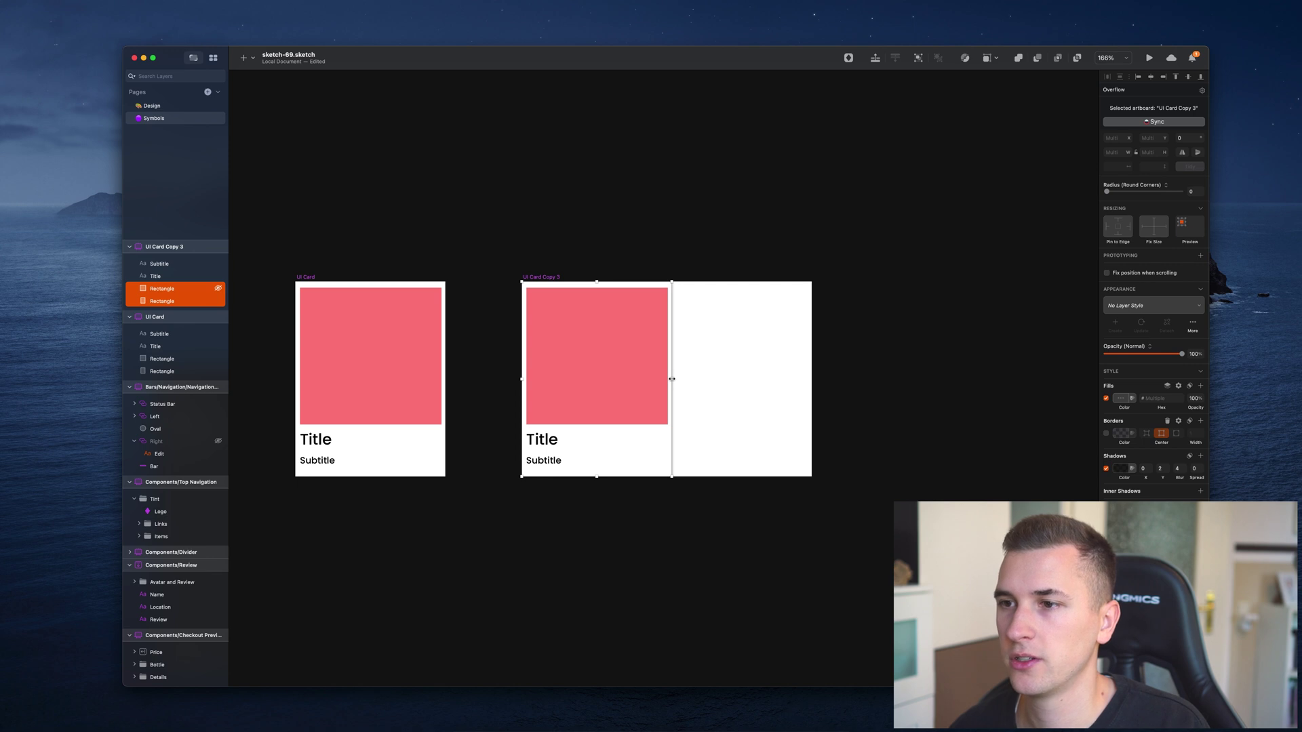
left_click_drag(672, 379, 809, 382)
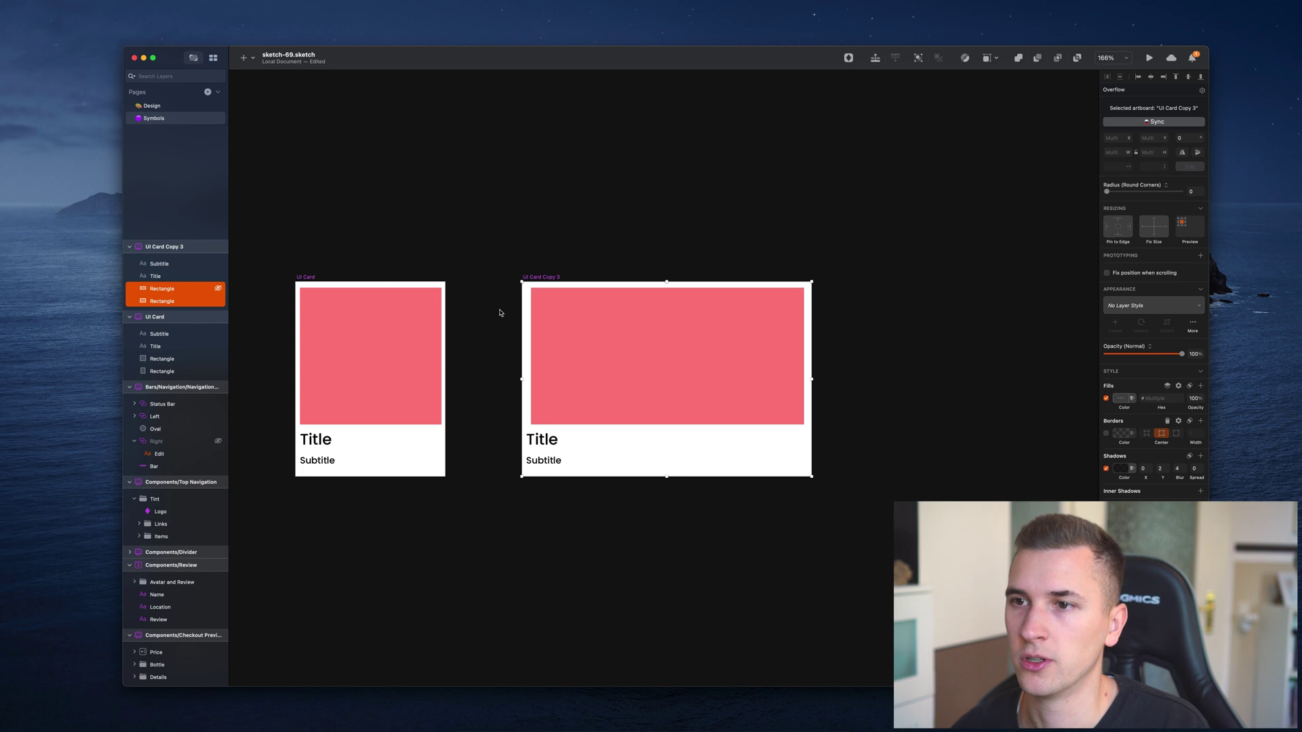
left_click(547, 440)
left_click(542, 458, "shift")
left_click_drag(542, 448, 546, 449)
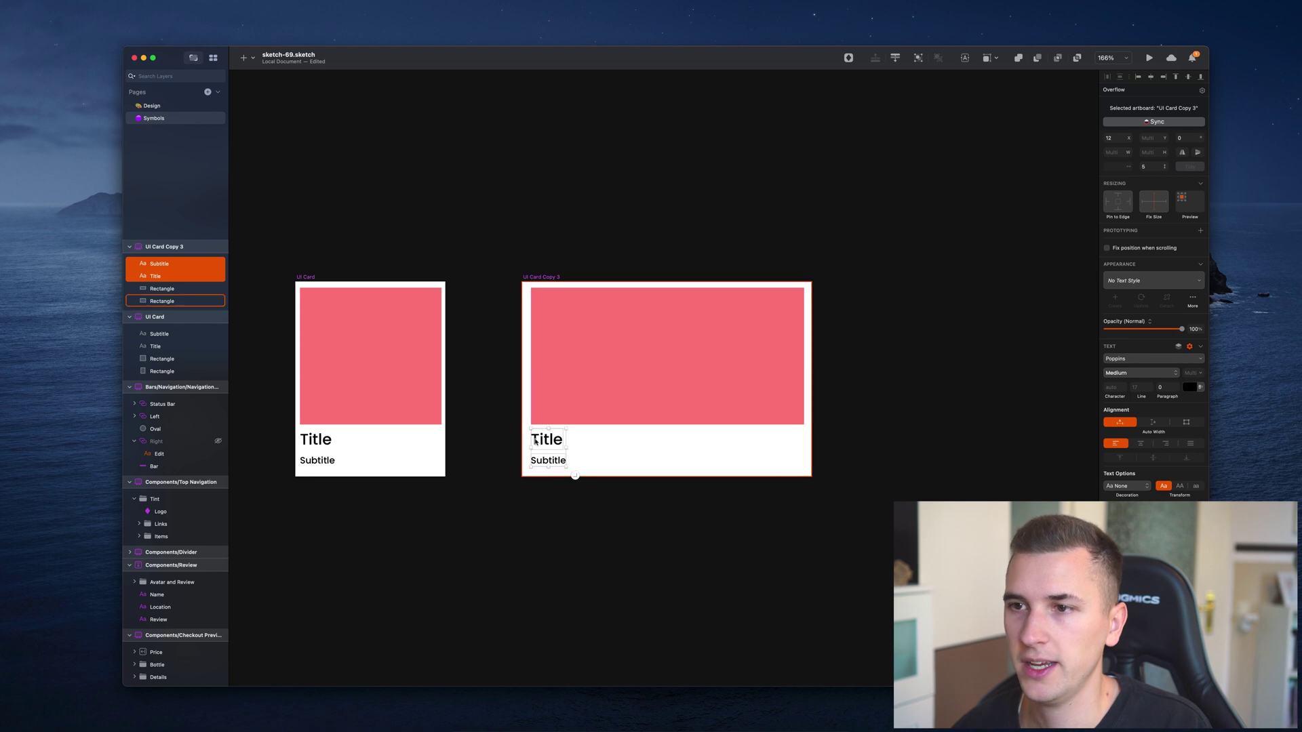
Step: Center the large pink rectangle horizontally within the widened card
left_click(465, 227)
left_click(584, 320)
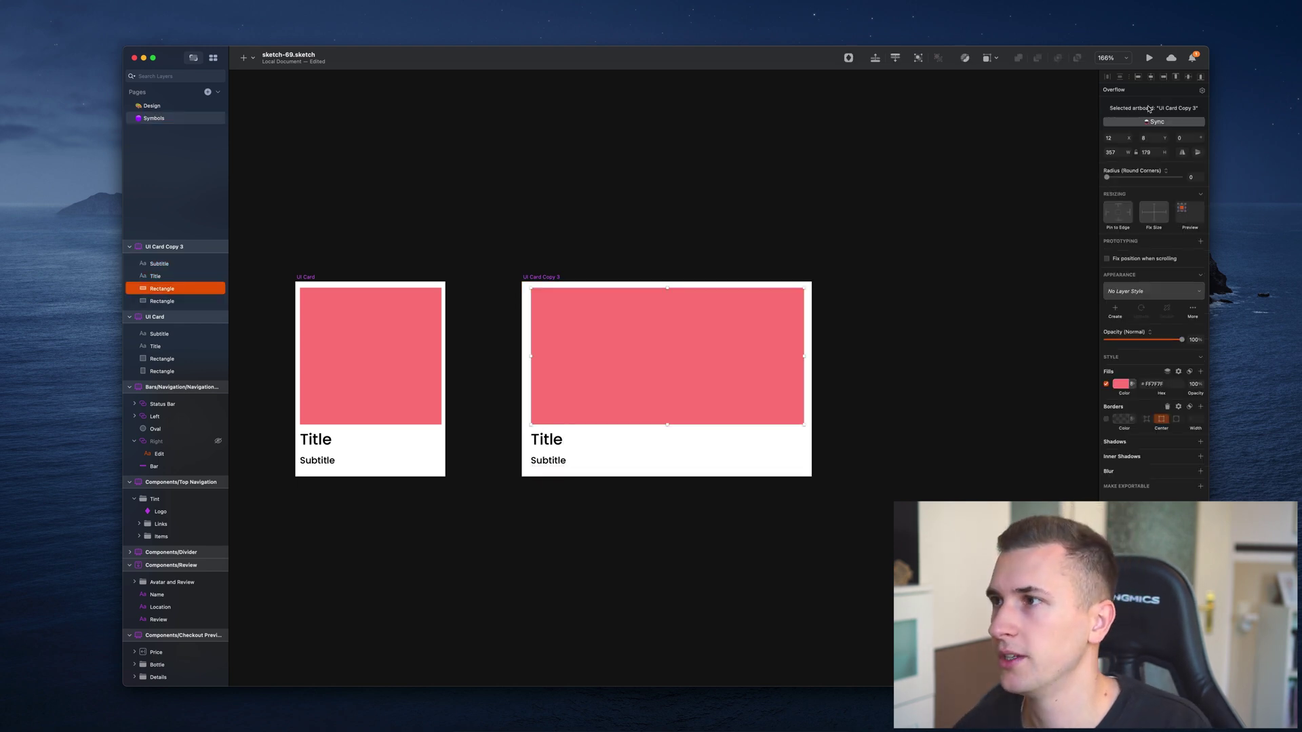
left_click(1151, 77)
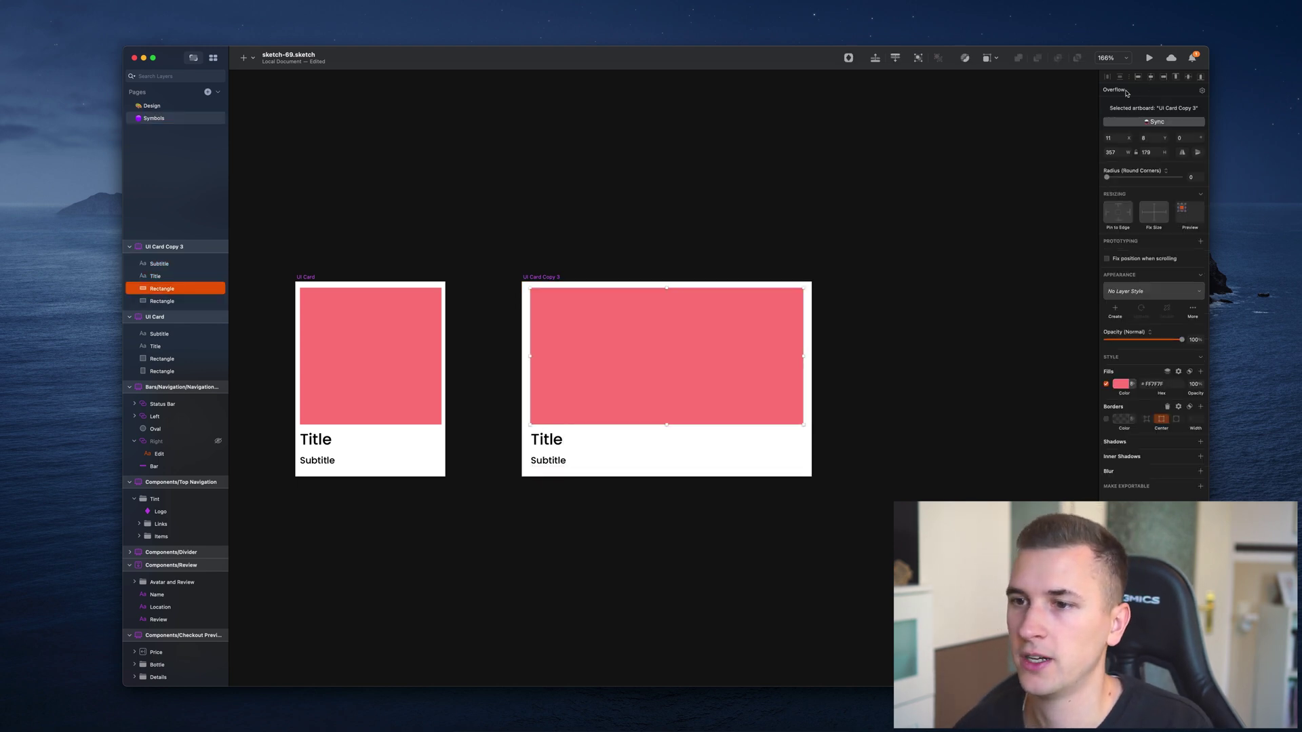
left_click(547, 440)
left_click(551, 460, "shift")
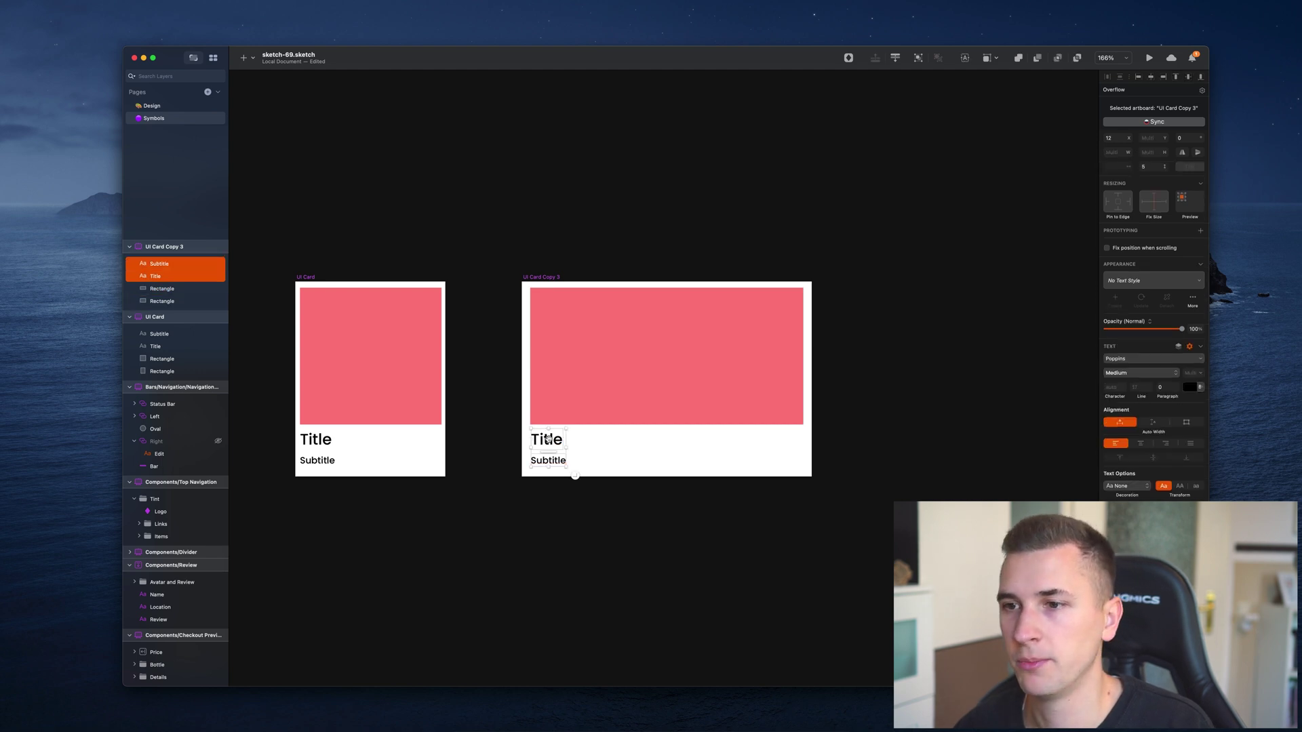
left_click(456, 363)
Step: Rename the 'UI Card Copy 3' artboard to 'UI Card / big'
left_click(544, 279)
key("super+r")
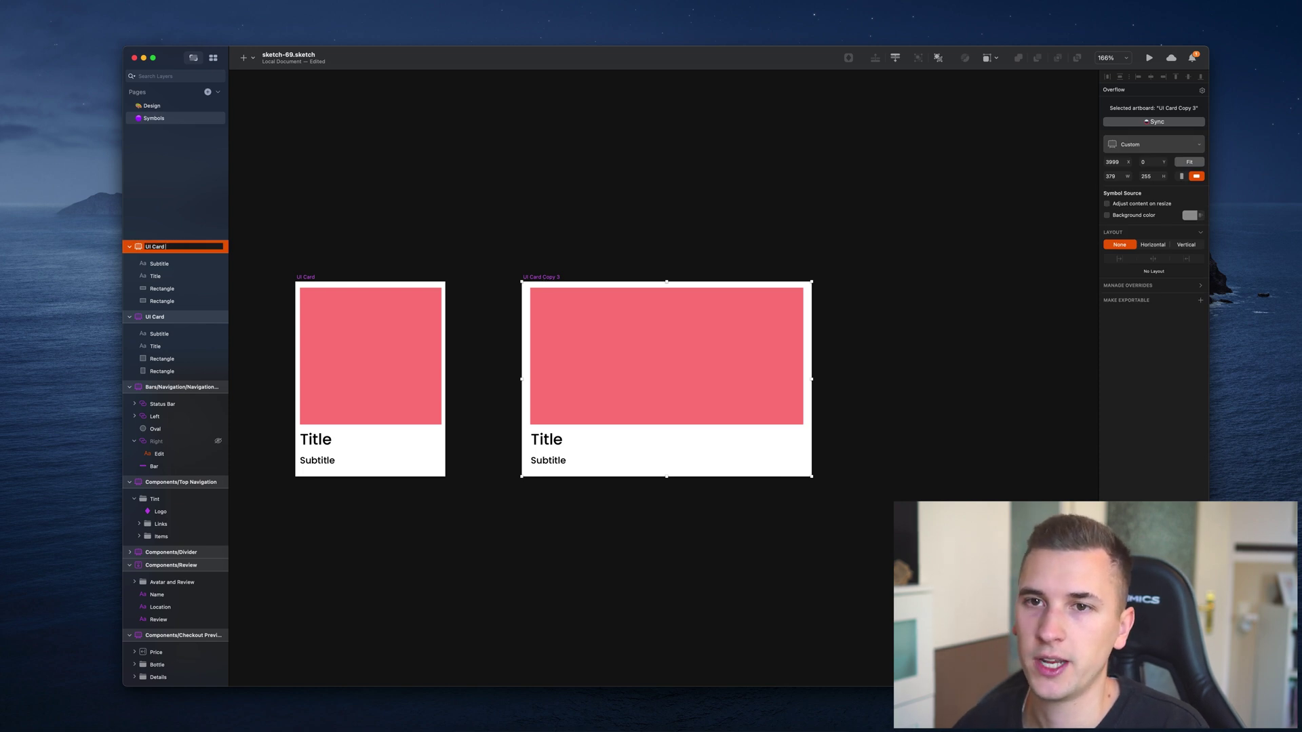
type("d / big")
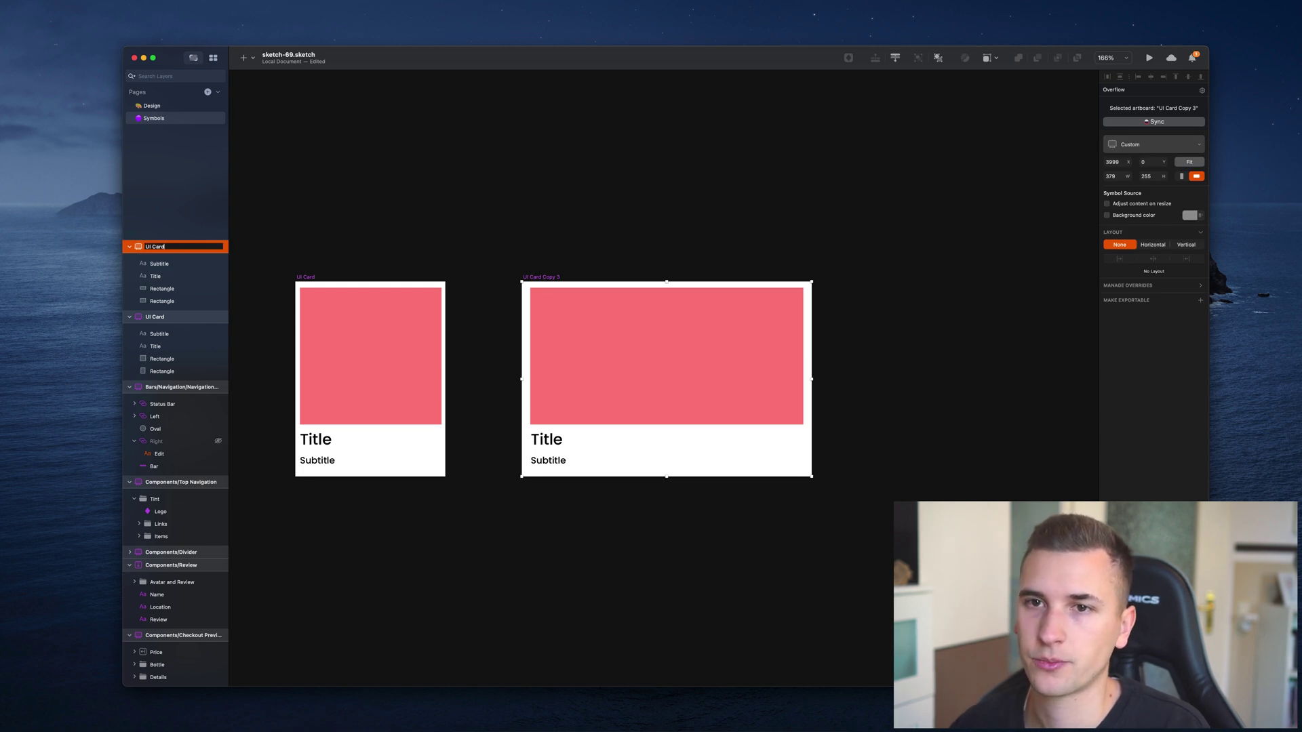
key("Return")
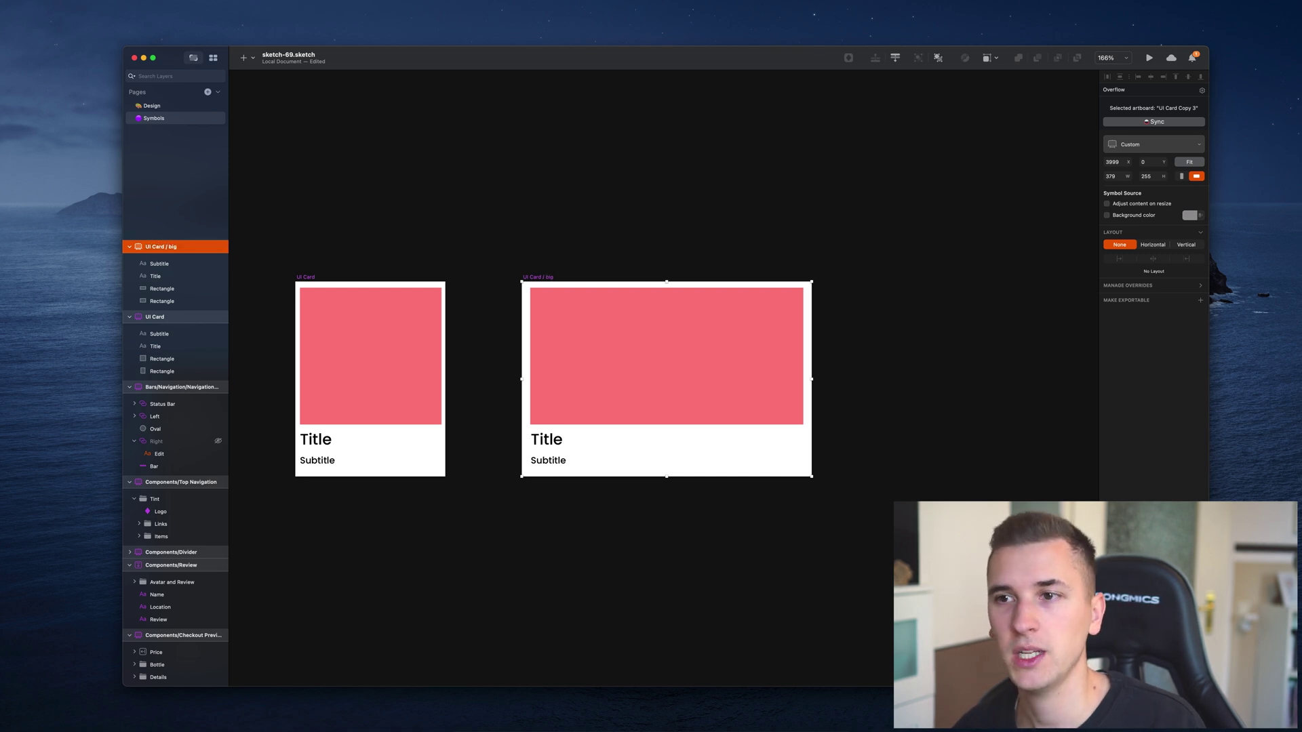
left_click(308, 279)
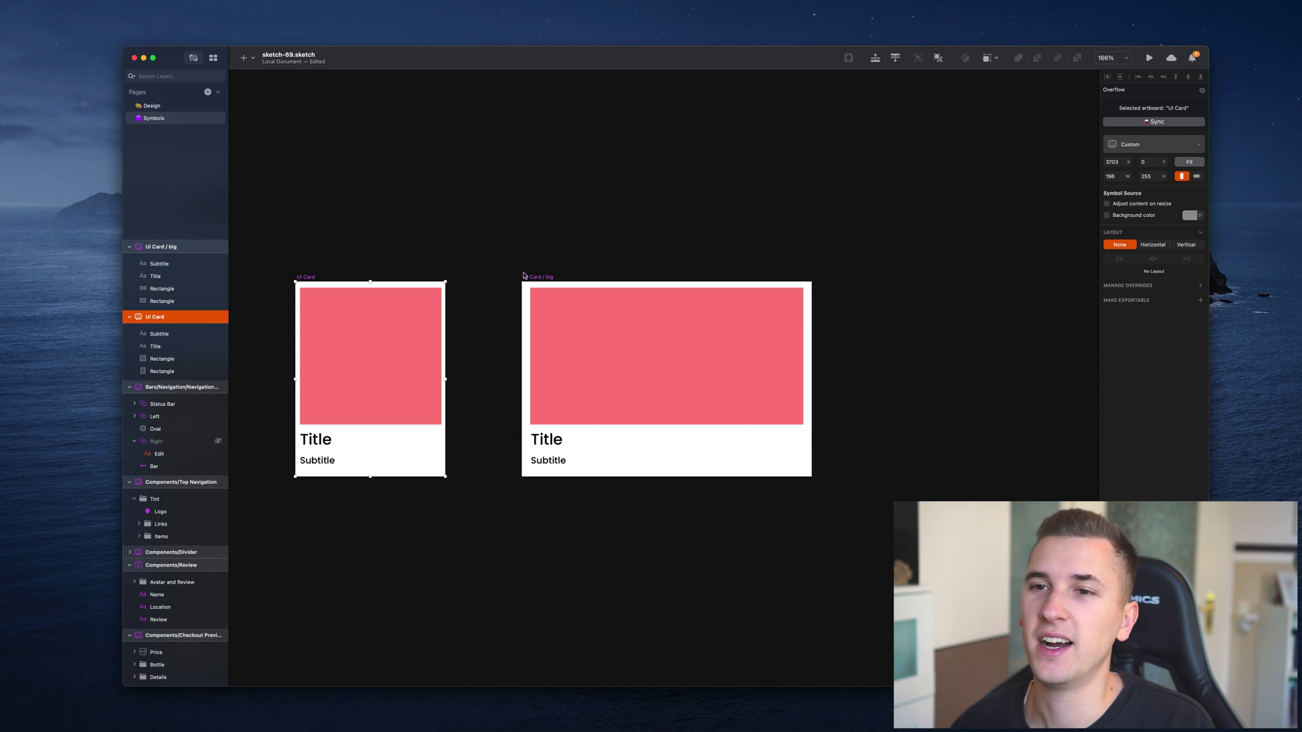
key("Escape")
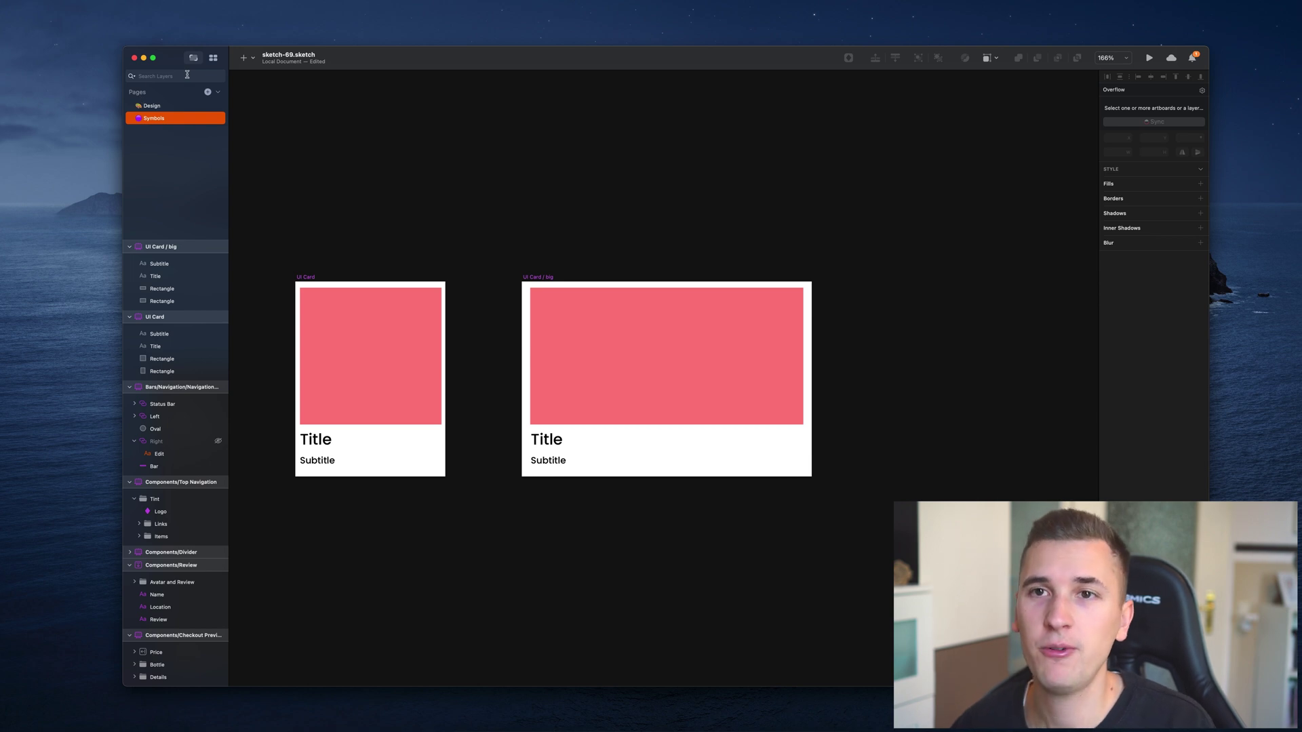
Step: On splashscreen, move the small card up and place a 'UI Card / big' instance below it
left_click(153, 107)
left_click_drag(528, 347, 468, 268)
left_click(248, 59)
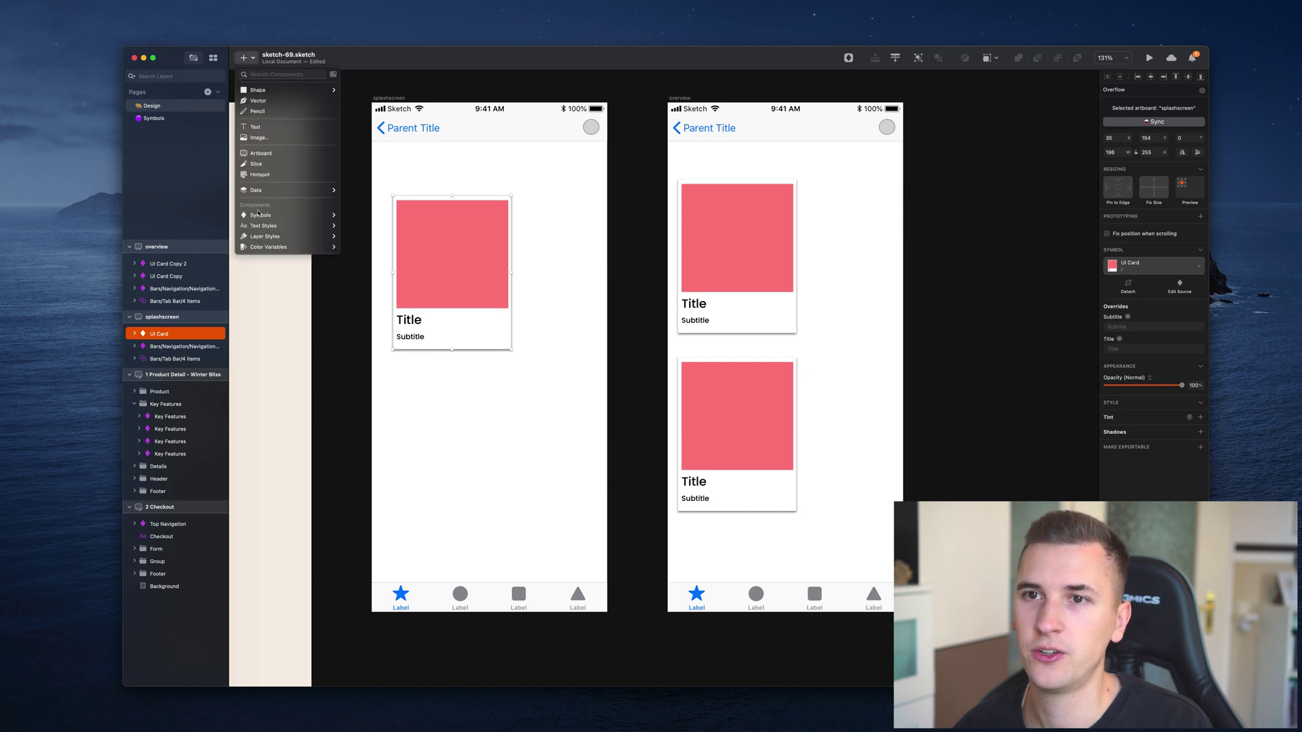
mouse_move(258, 215)
mouse_move(369, 216)
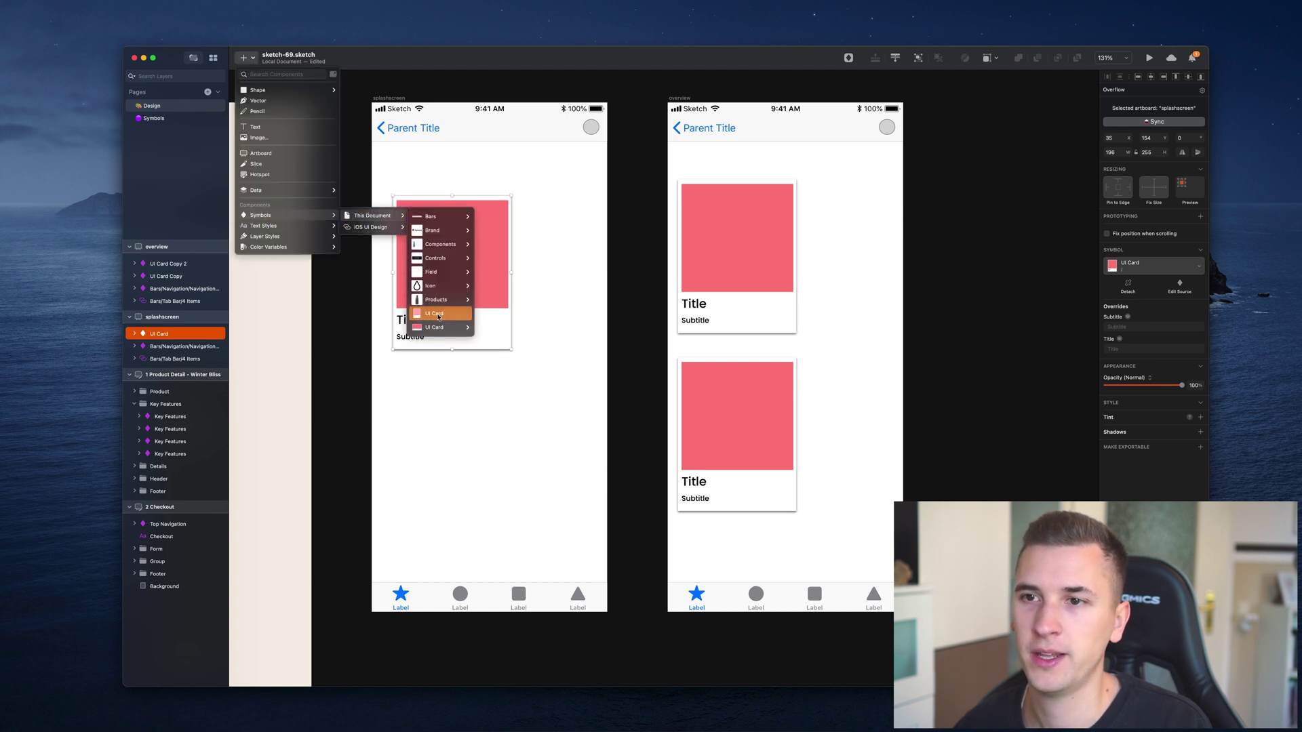
mouse_move(455, 330)
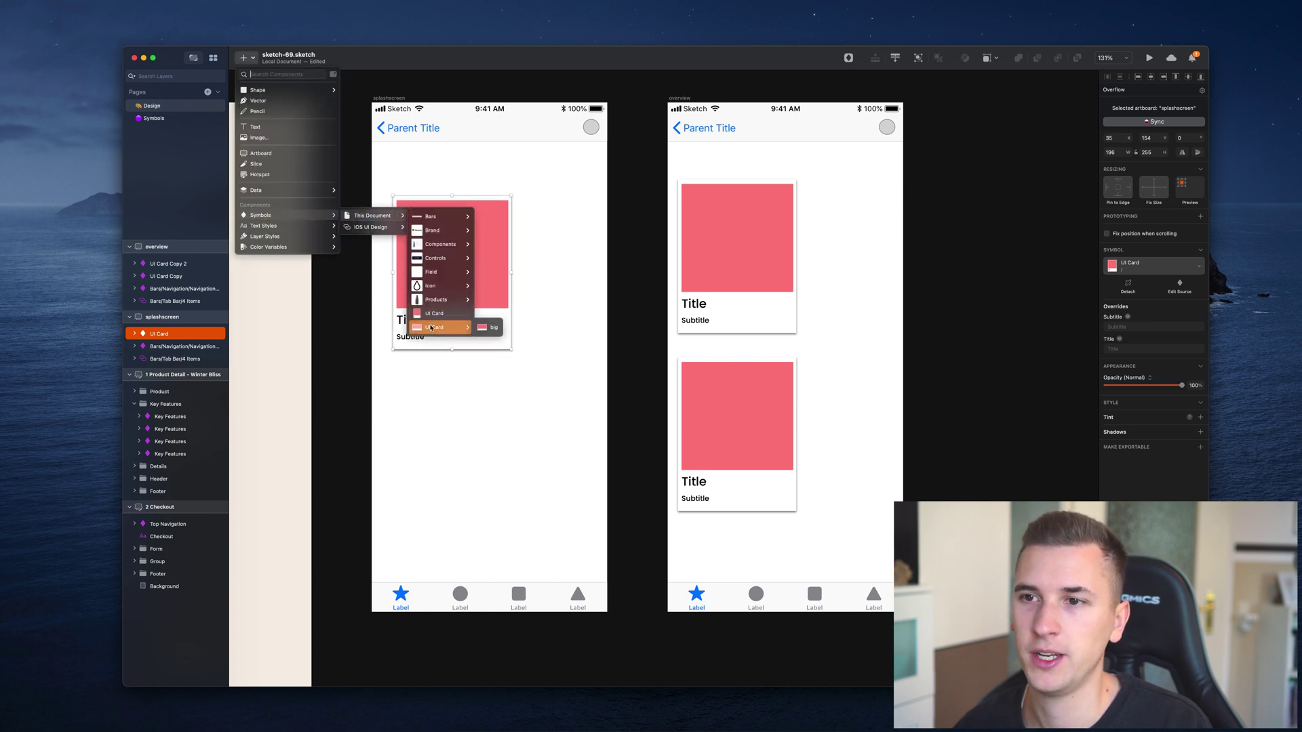
left_click(487, 329)
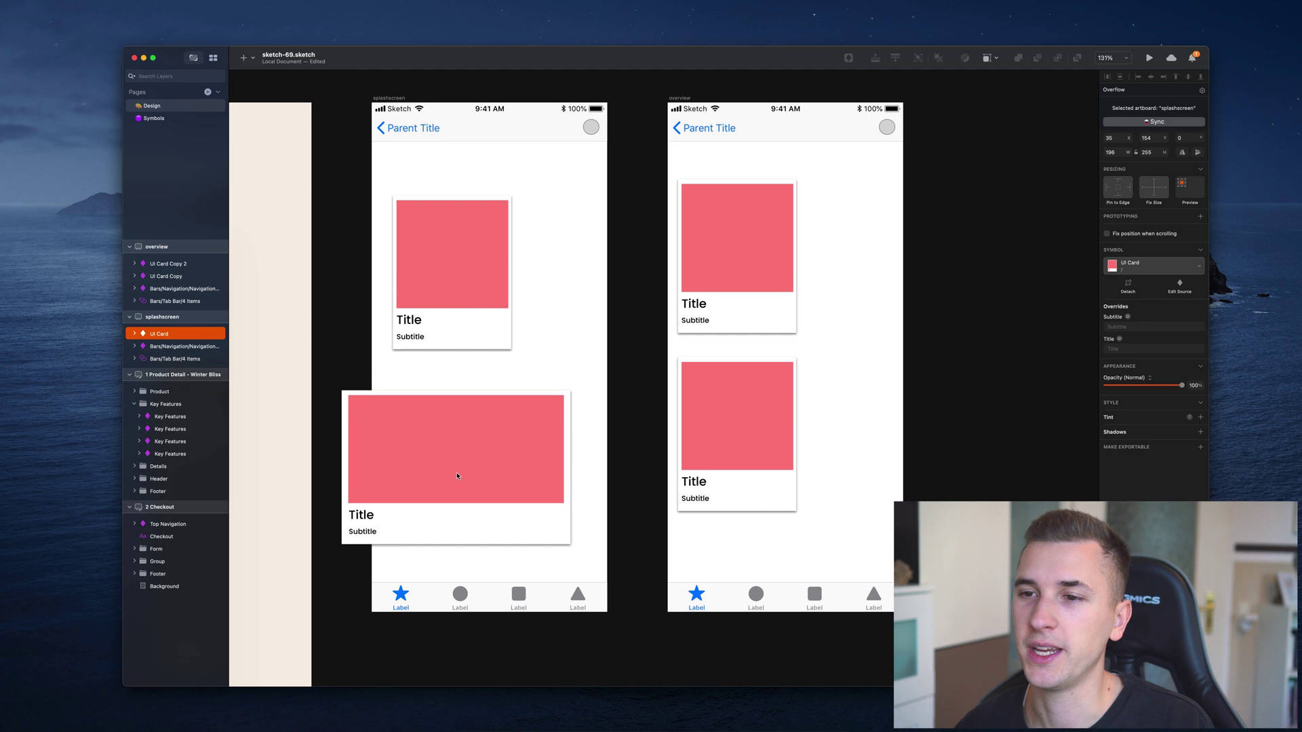
left_click(491, 500)
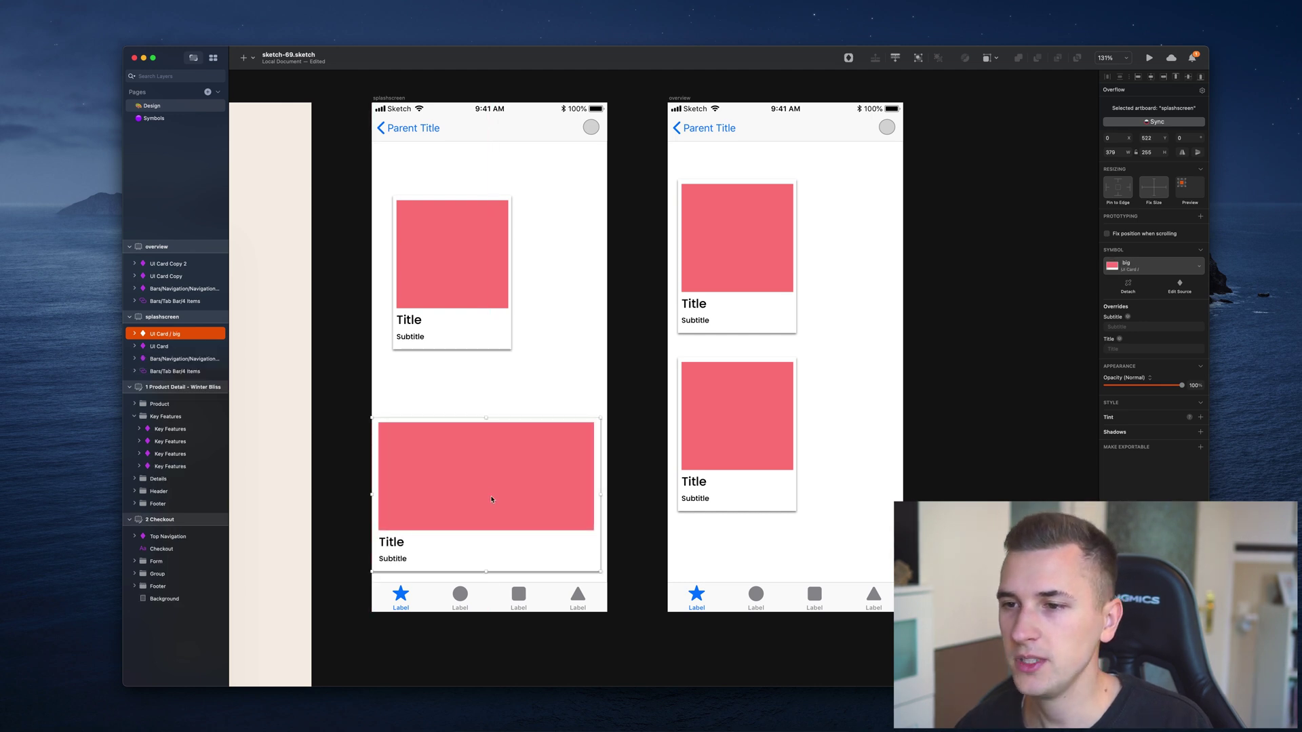
left_click(1154, 76)
left_click(153, 118)
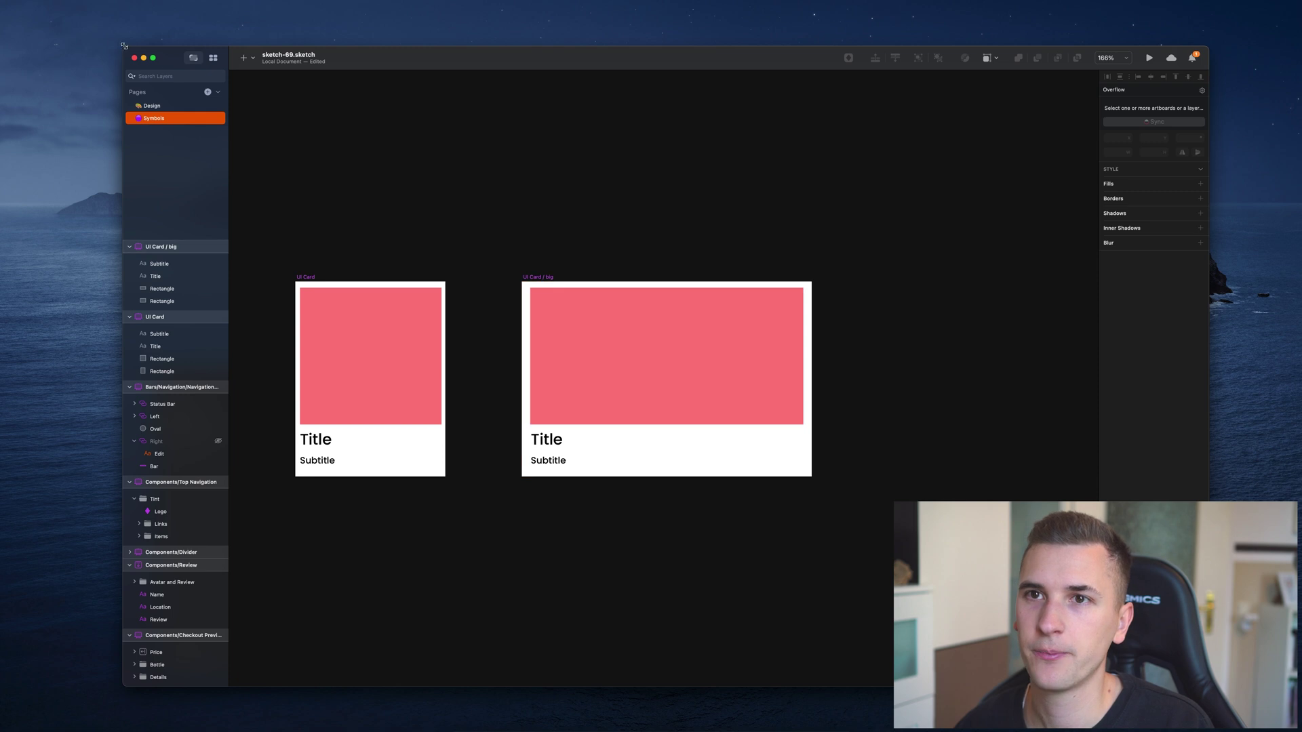
Step: Rename the original UI Card master to 'UI Card / small'
left_click(245, 58)
mouse_move(313, 216)
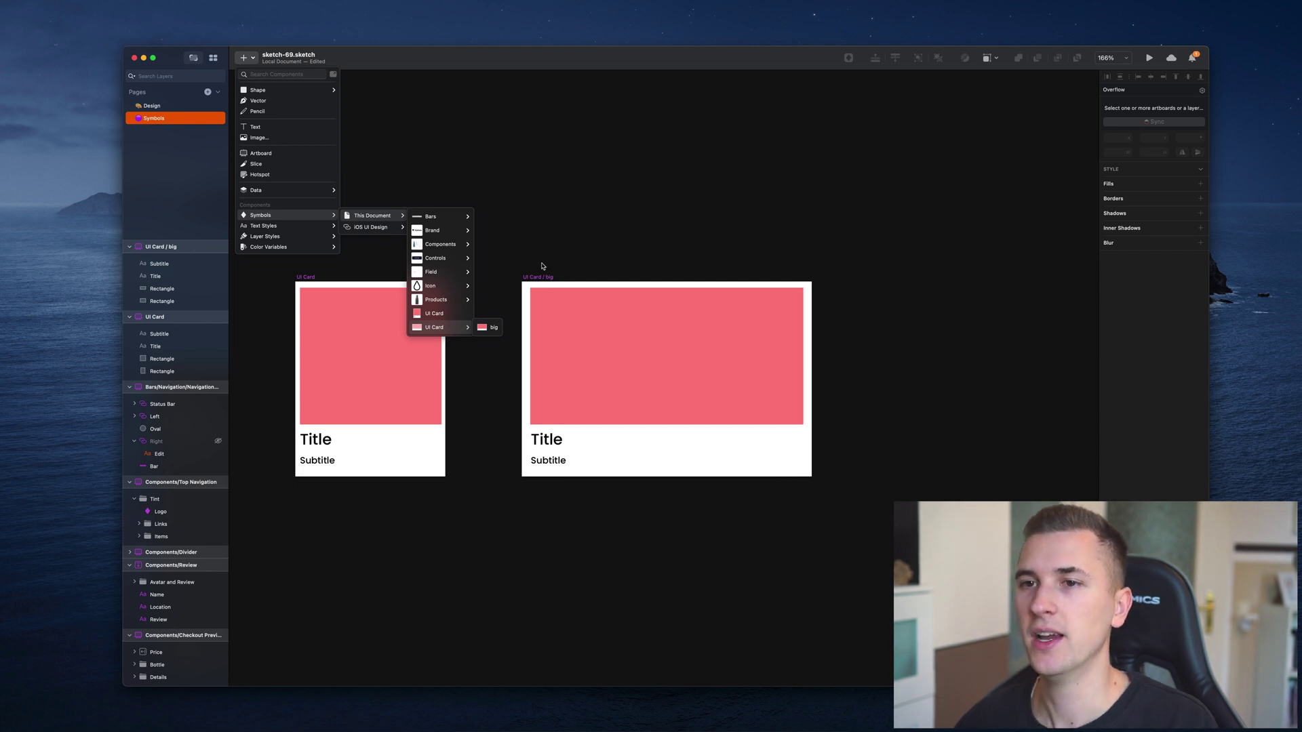
left_click(541, 265)
left_click(309, 282)
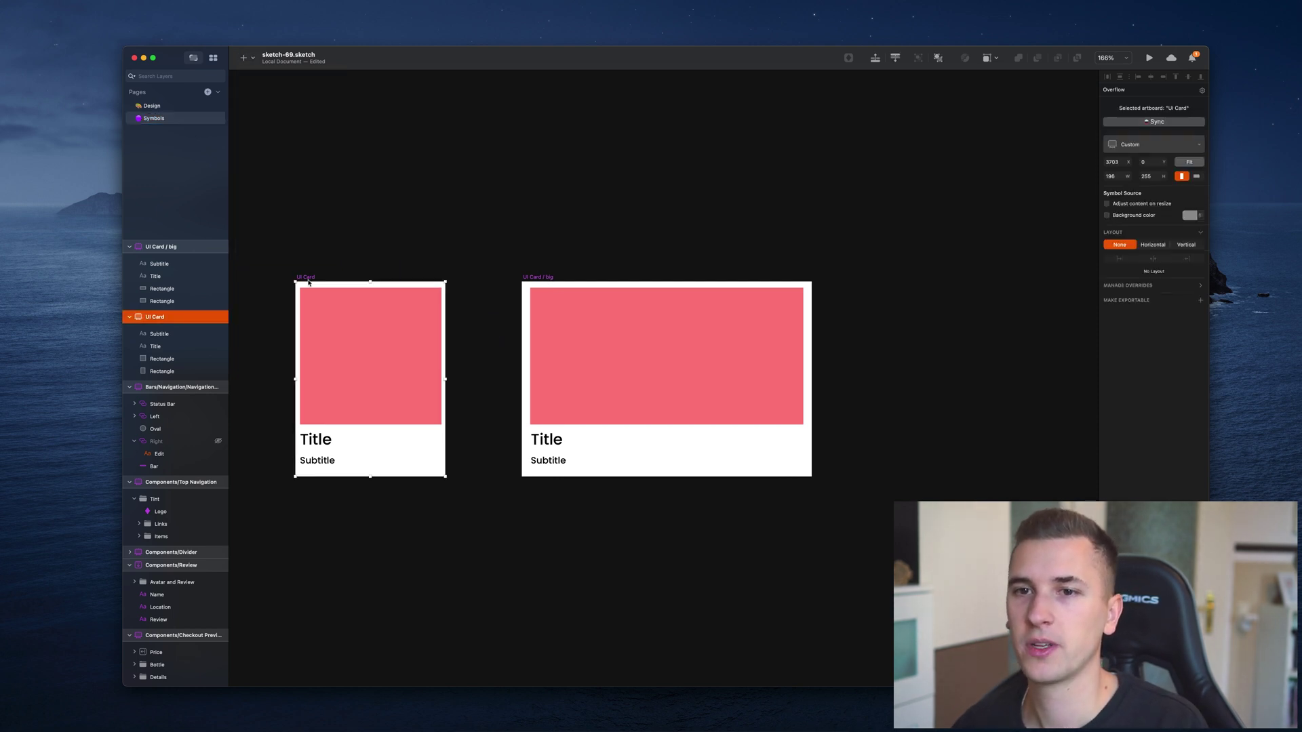
double_click(308, 282)
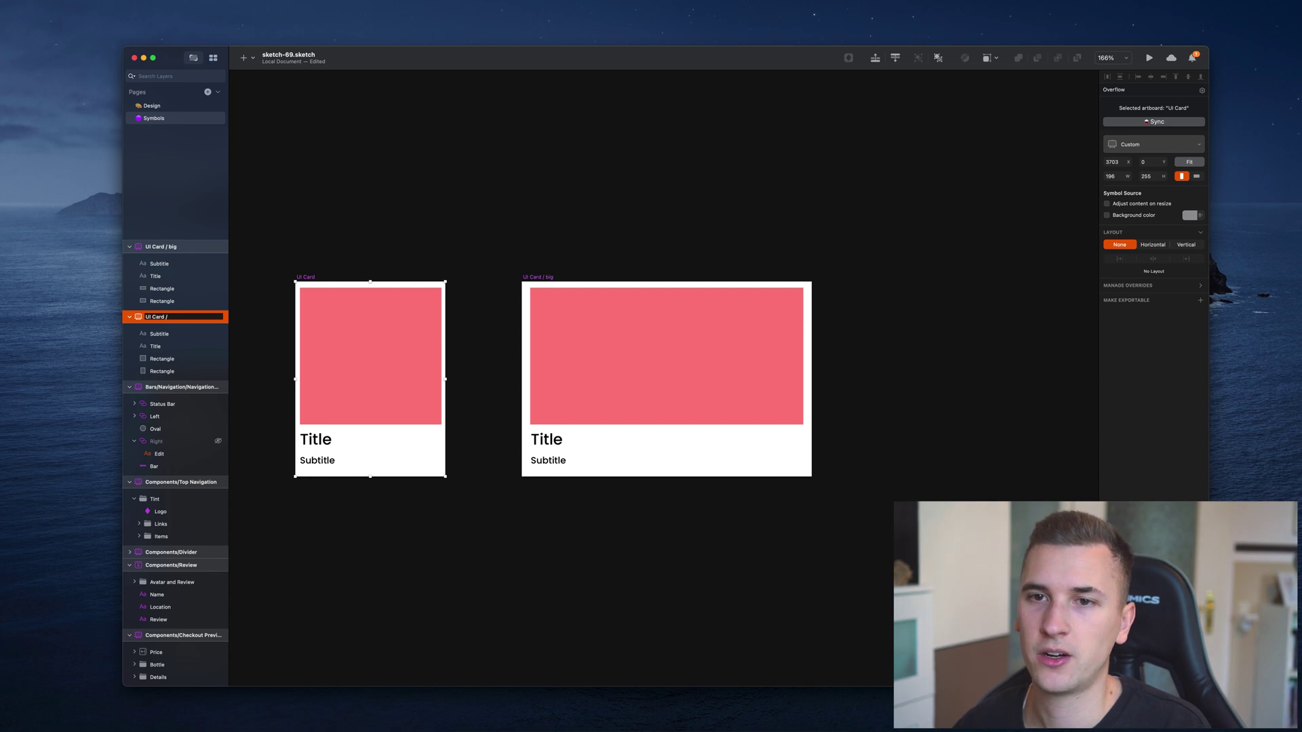
type("/ small")
key("Return")
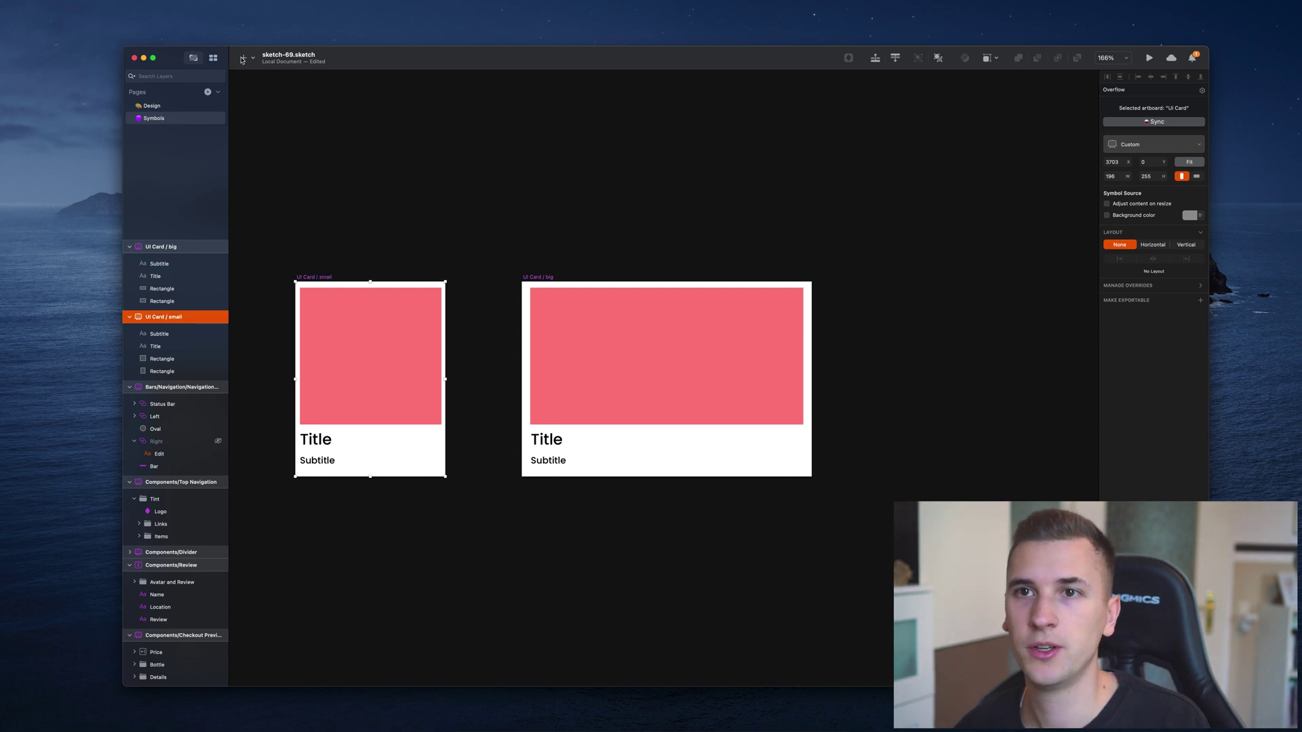
Step: Confirm the insert list shows both card variants, then view the Design page zoomed out
left_click(245, 58)
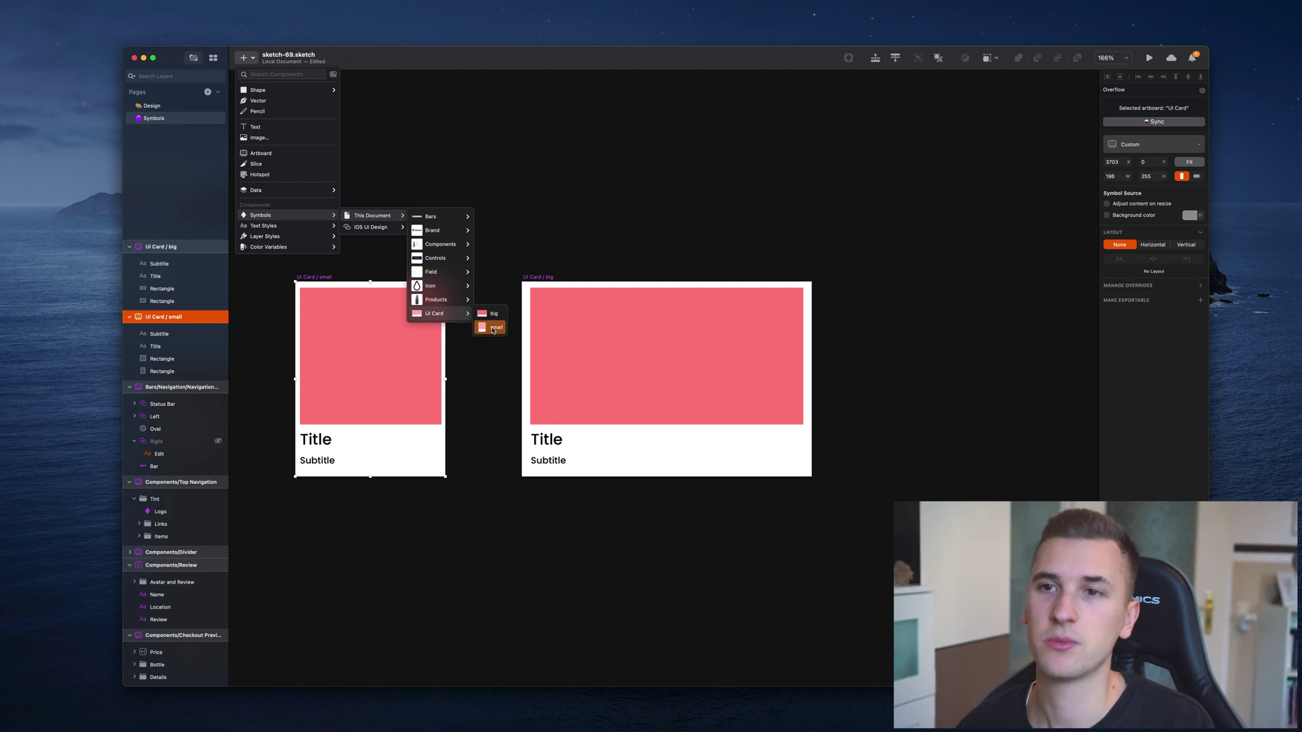
left_click(412, 136)
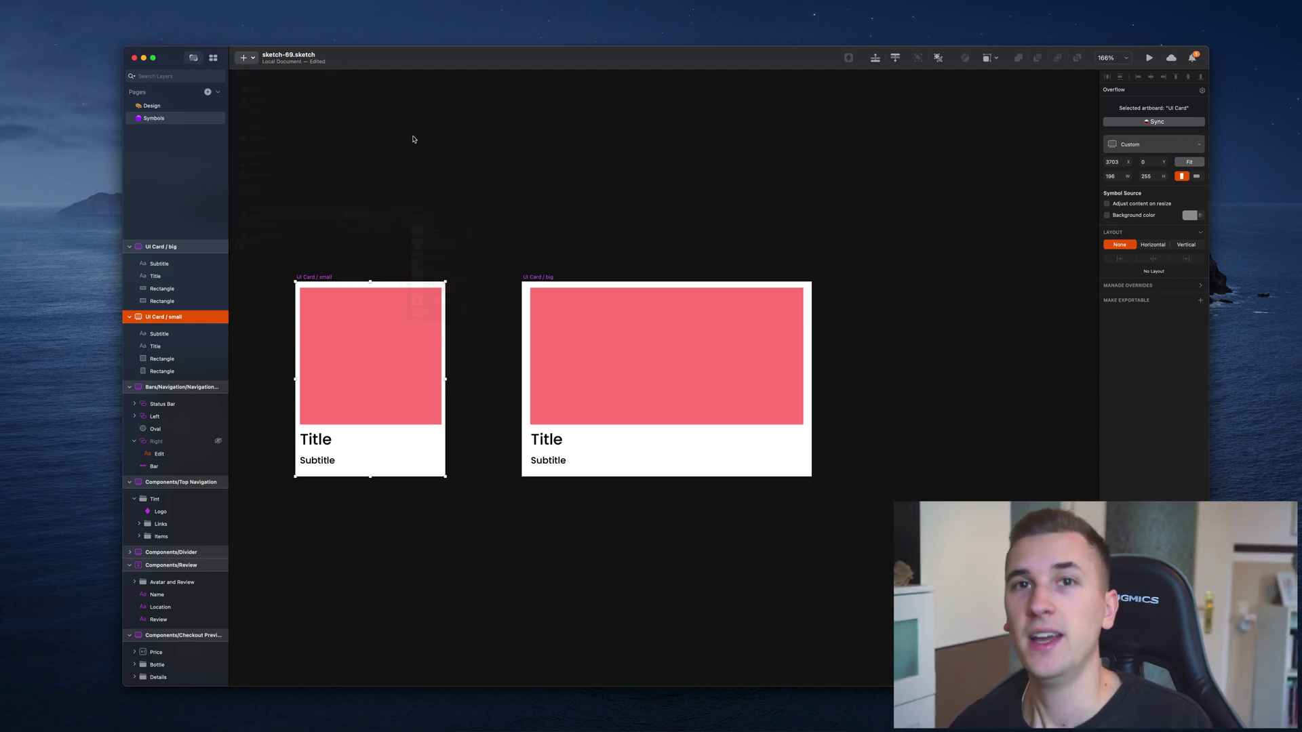
left_click(149, 105)
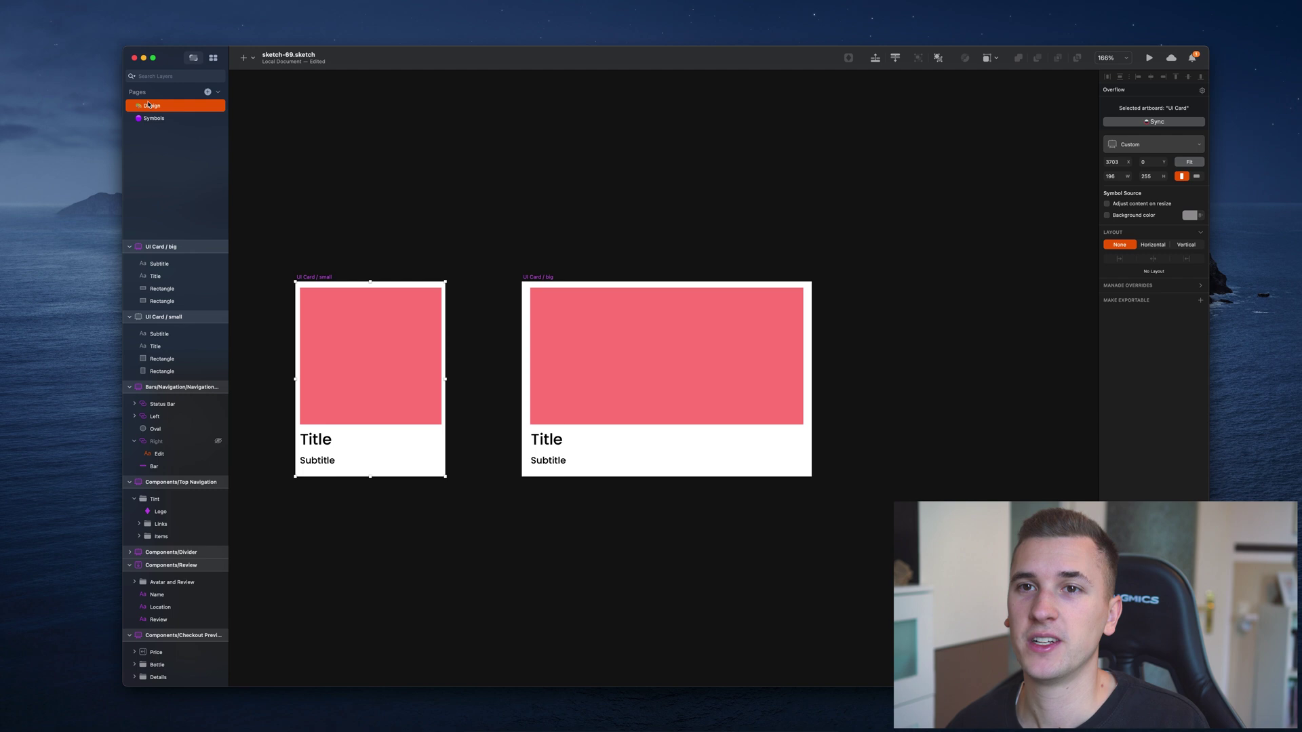
key("super+minus")
scroll(438, 226, "left", 2)
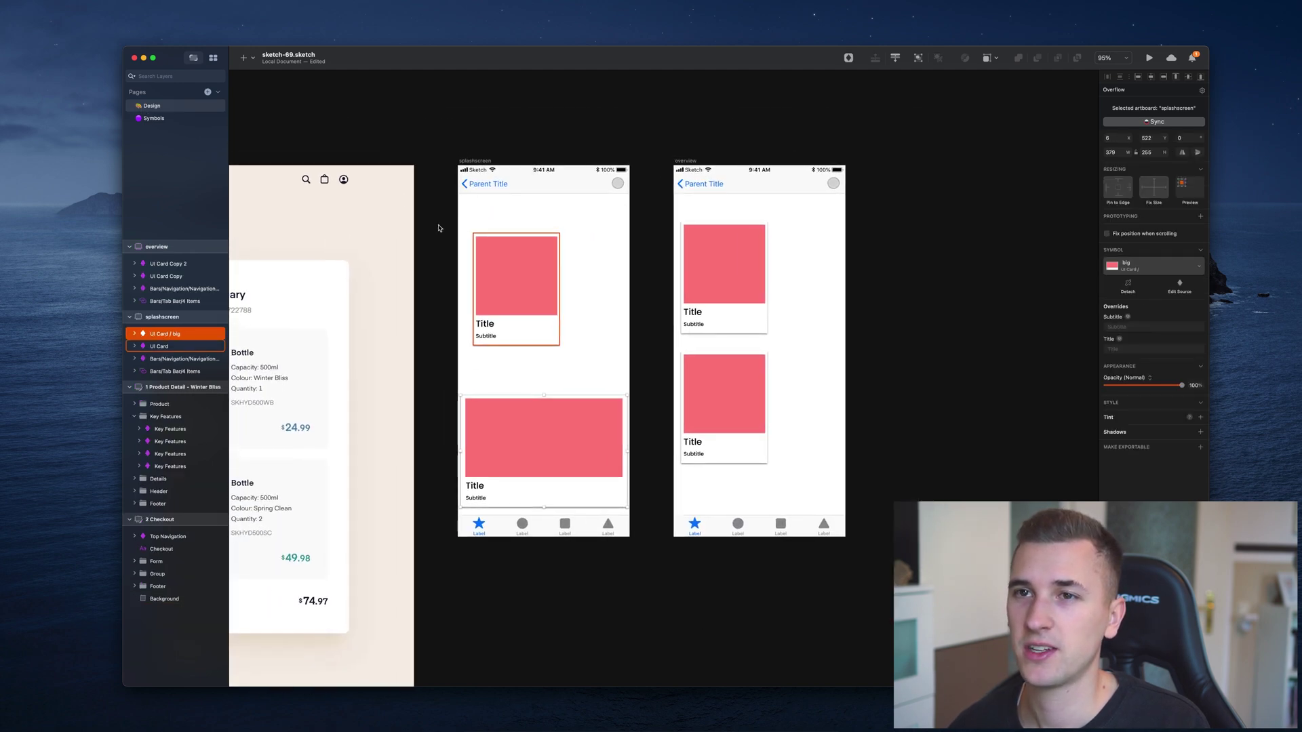
Step: Open the All Symbols overview and scroll to the UI Card group's big and small variants
left_click(213, 59)
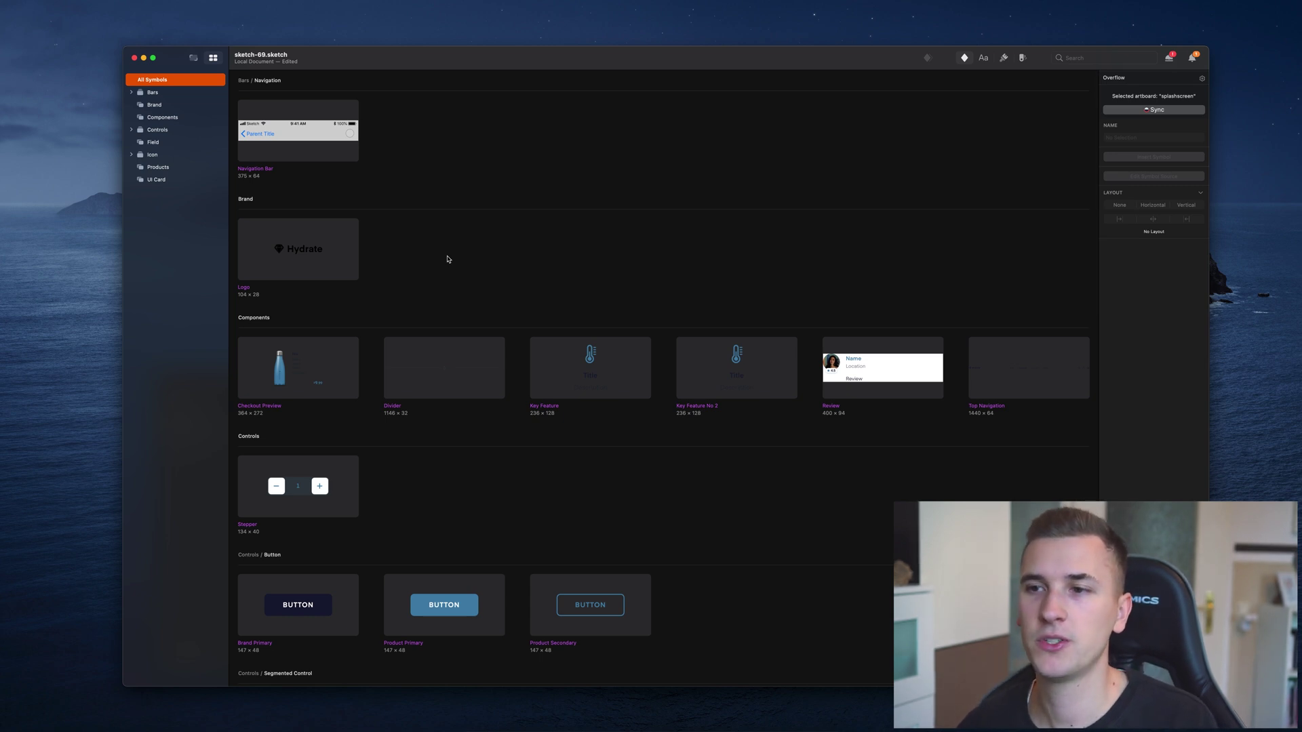
left_click(193, 57)
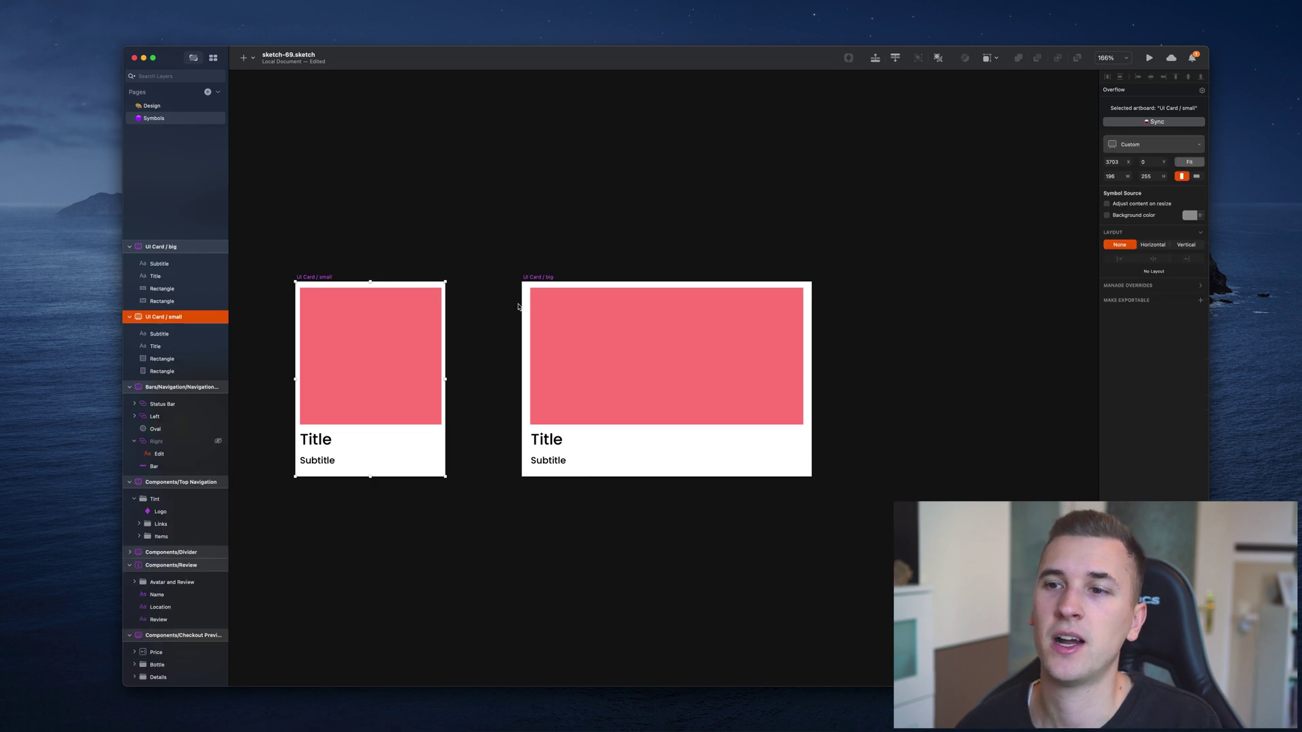
left_click(587, 398)
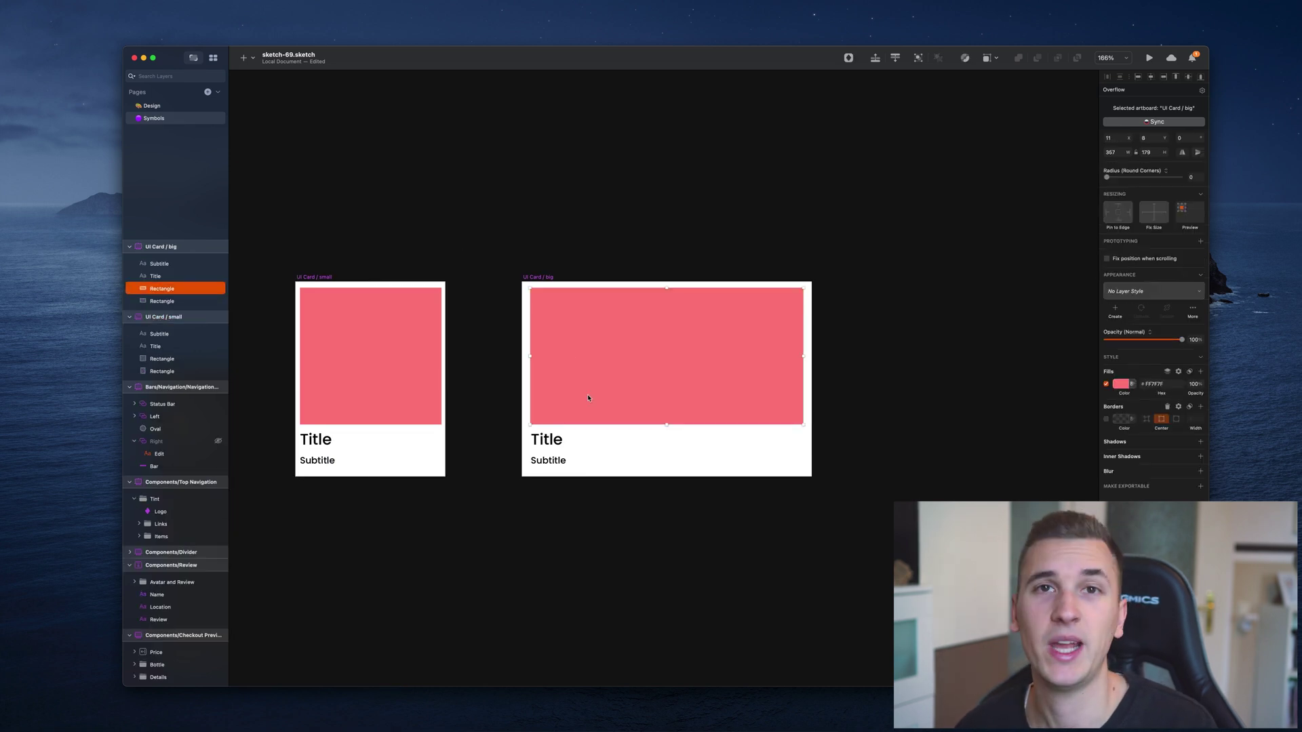
left_click(212, 58)
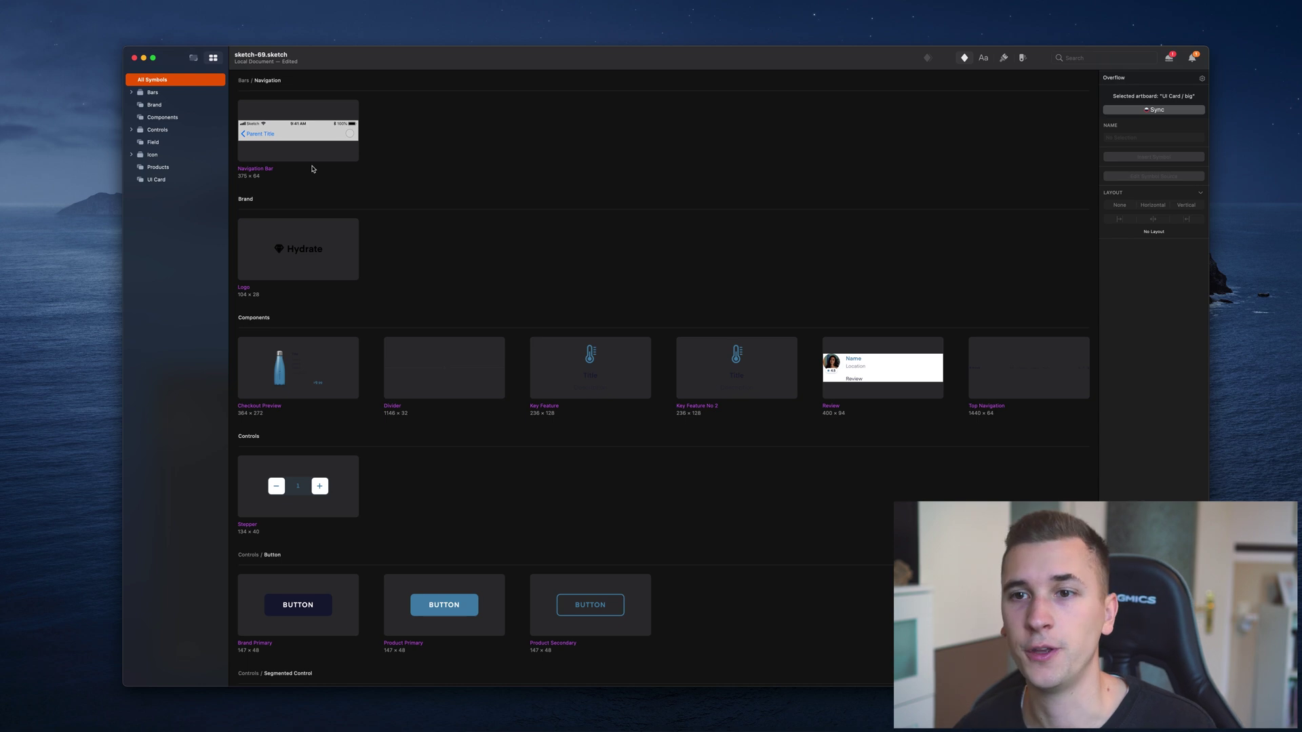
scroll(299, 252, "down", 5)
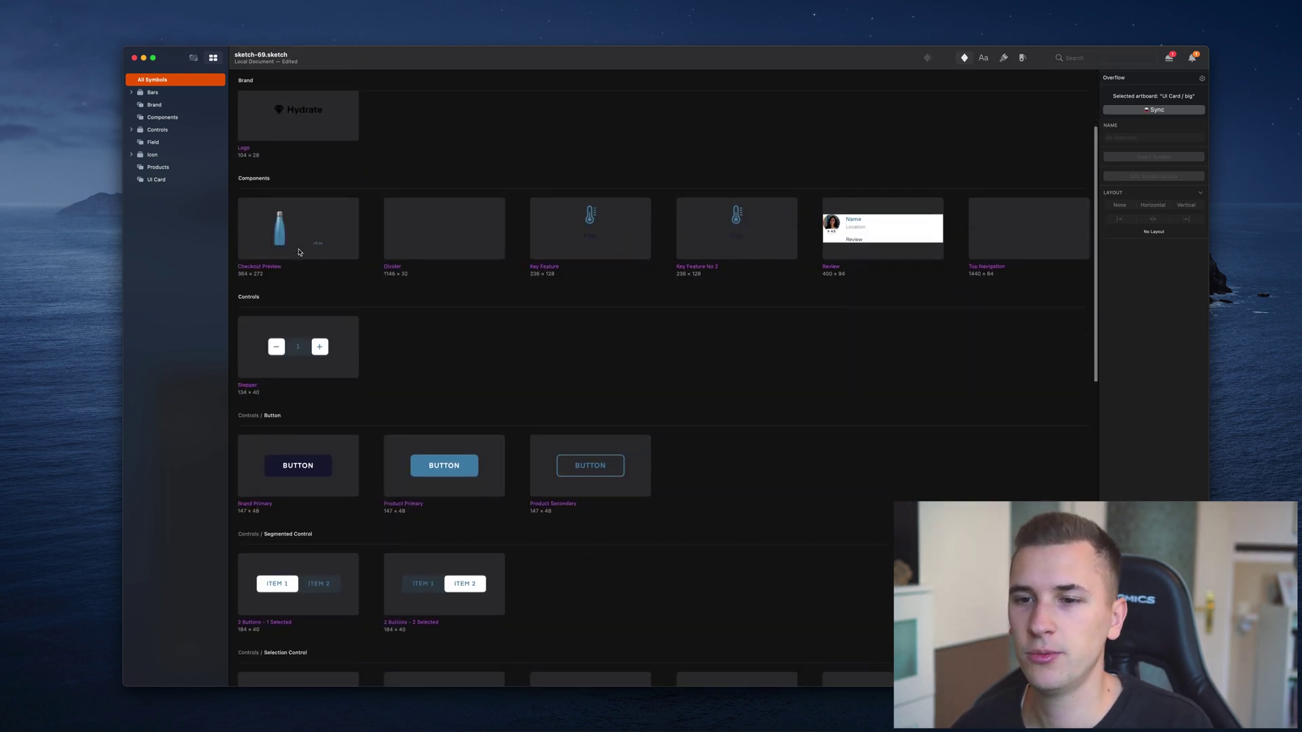
scroll(298, 252, "down", 20)
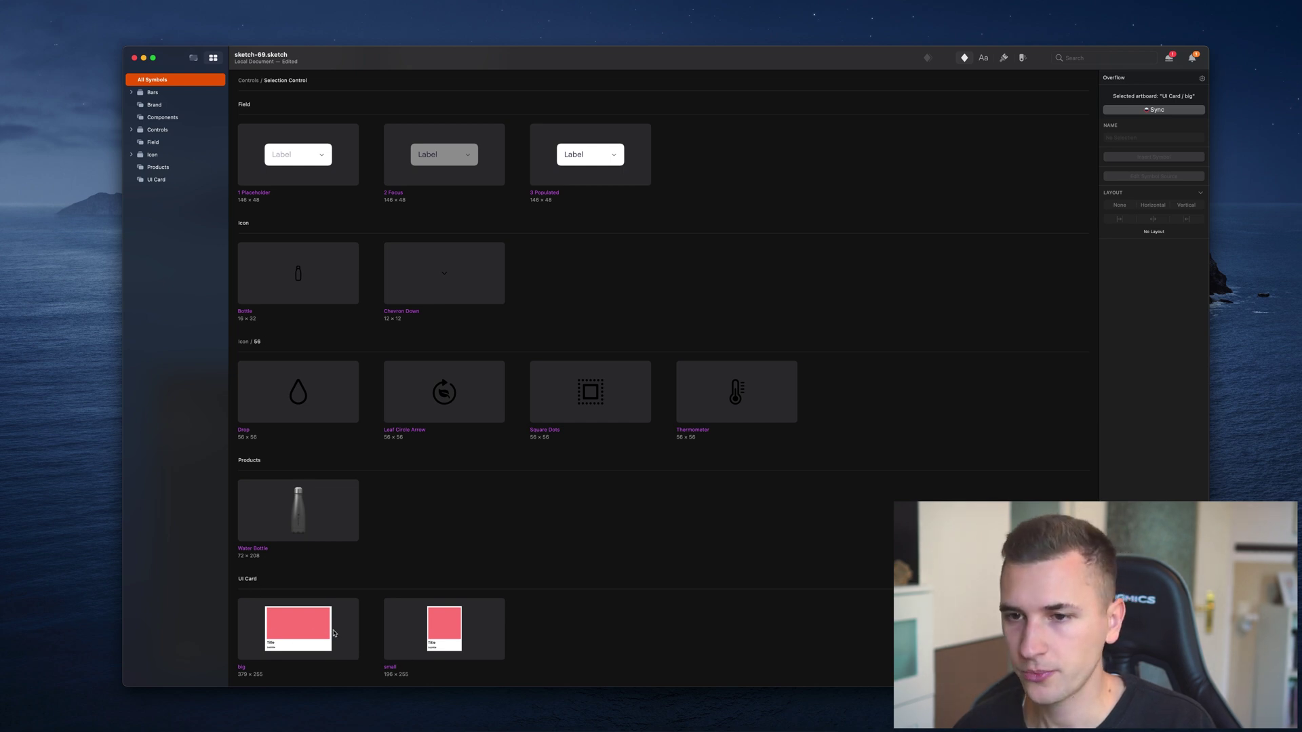
Step: Check the card symbols' Rename actions, then filter the overview to the Bars folder
left_click_drag(337, 632, 333, 502)
right_click(296, 657)
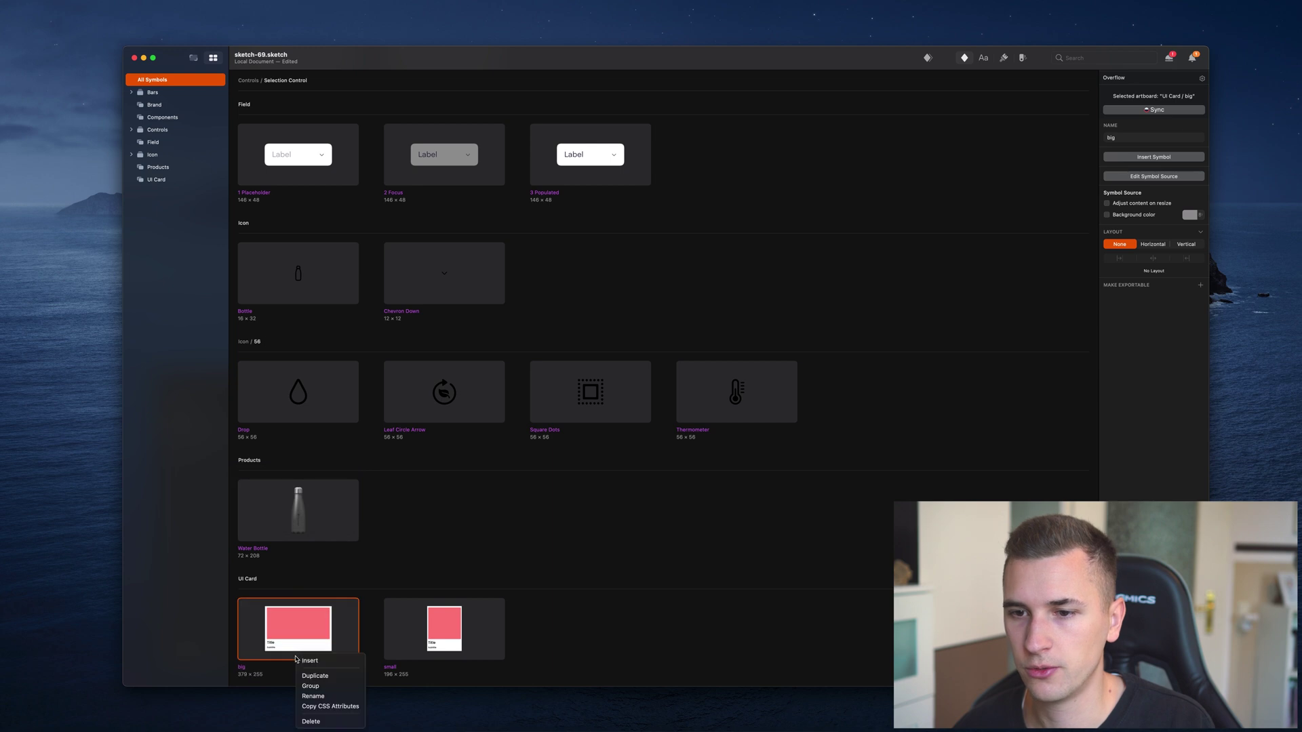
left_click(312, 696)
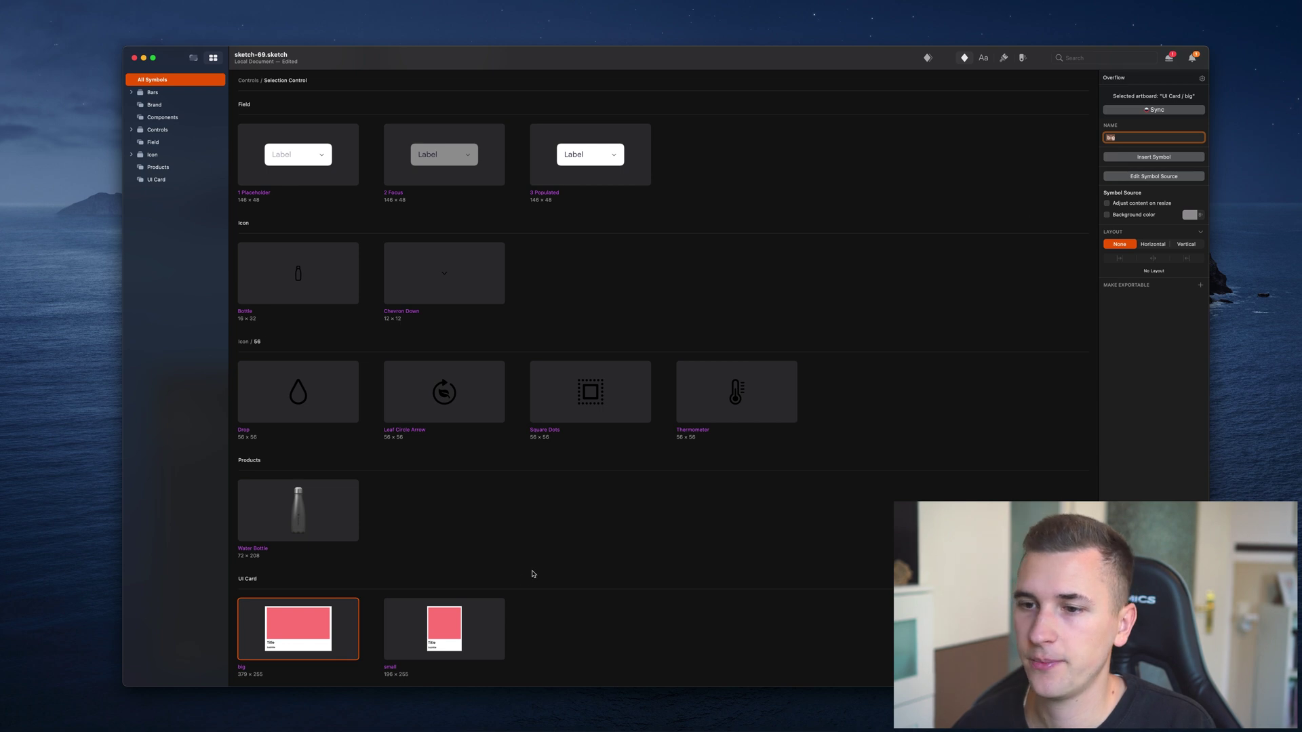
right_click(482, 628)
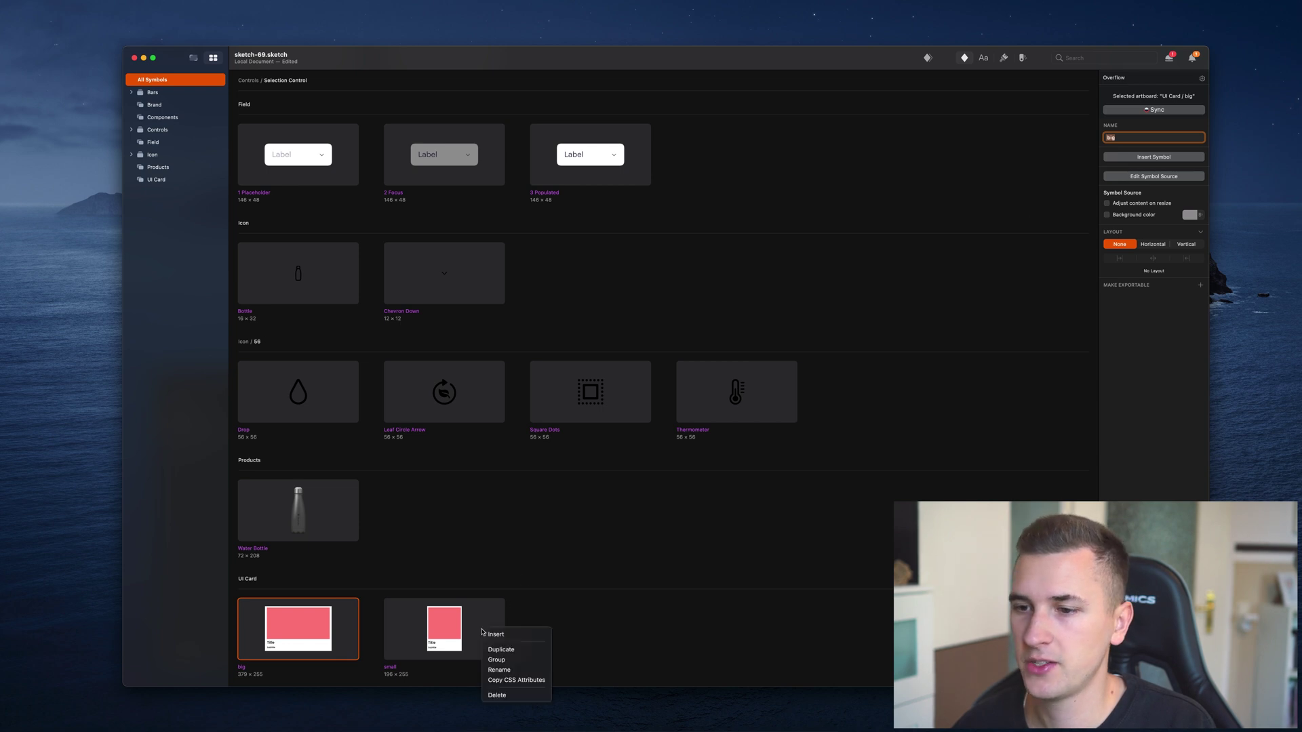
left_click(551, 599)
left_click(698, 583)
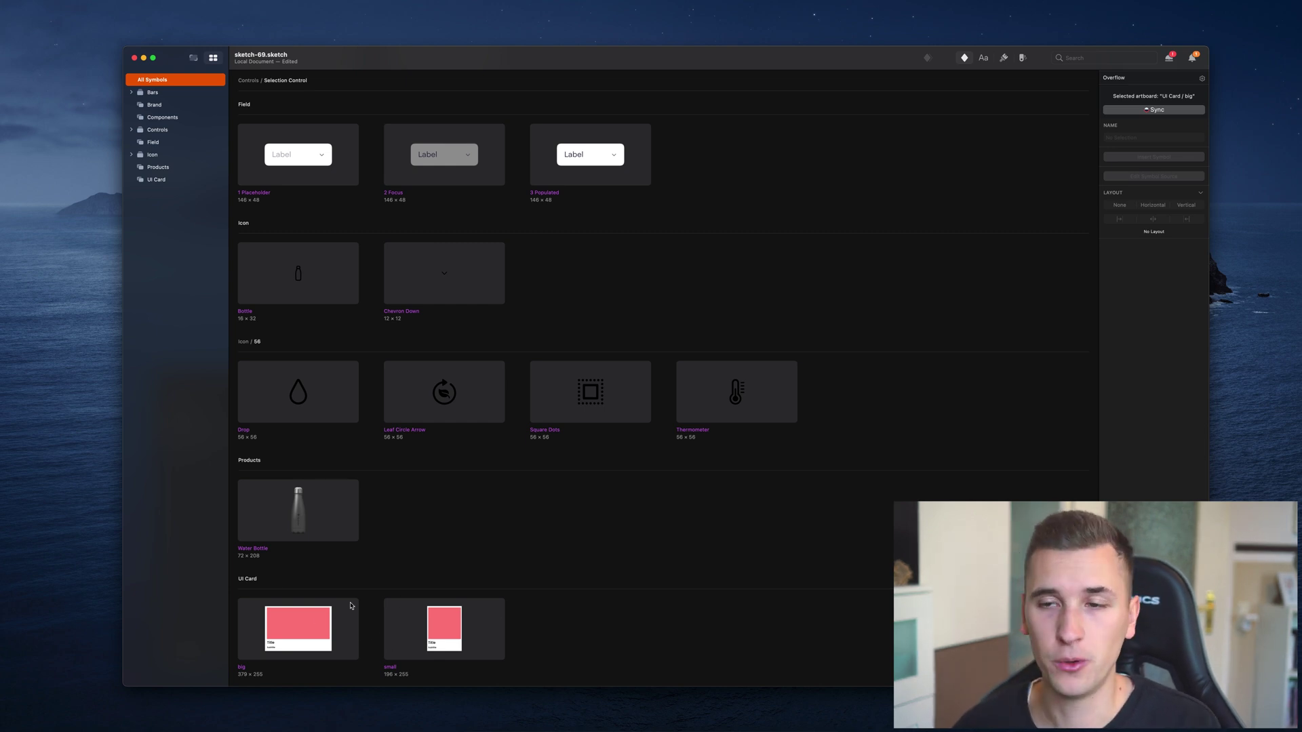
left_click(134, 91)
Step: Browse the Bars / Navigation and Components symbol folders, then select the Navigation Bar symbol
left_click(132, 92)
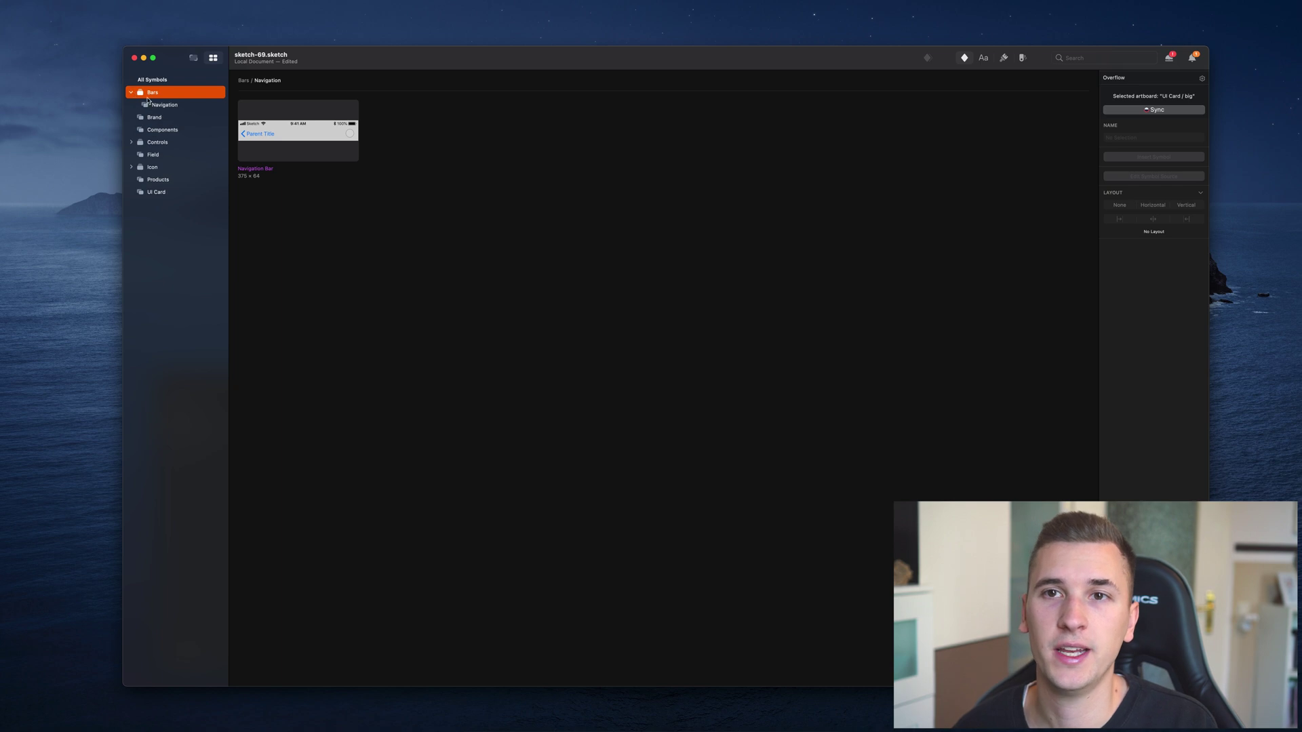
left_click(151, 106)
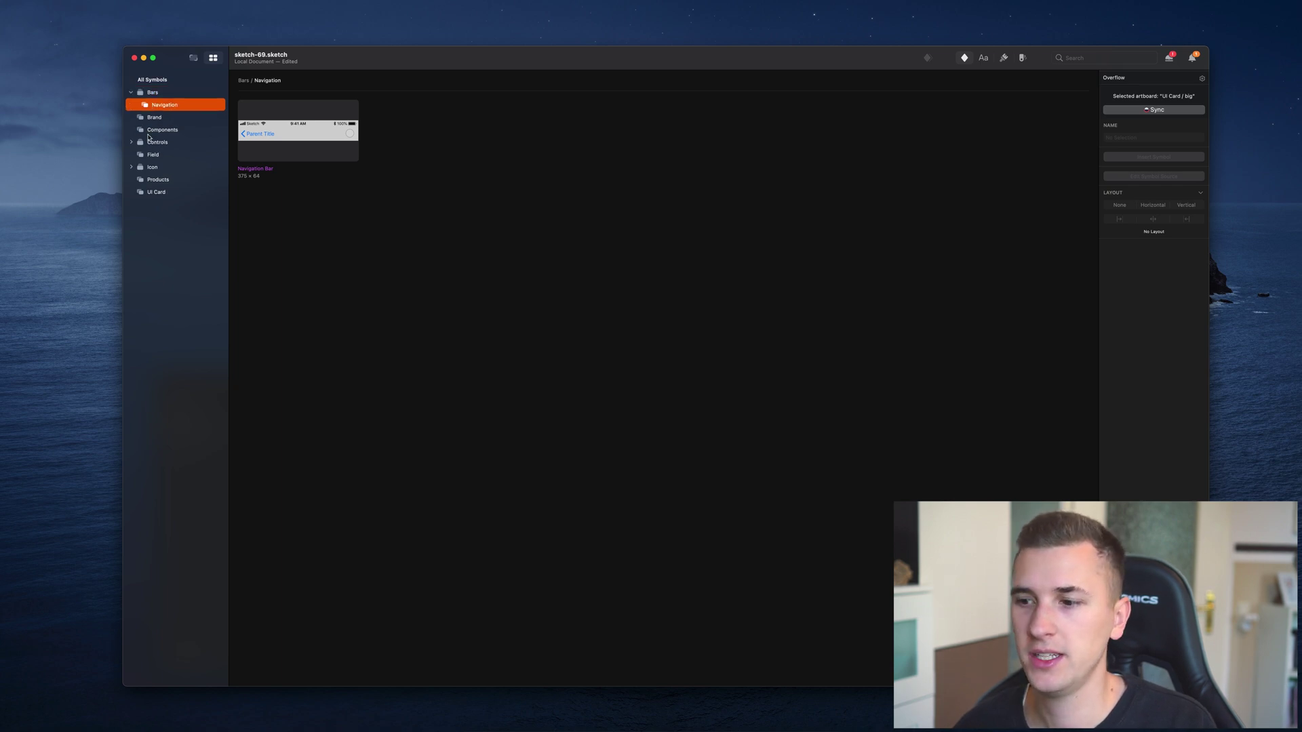
left_click(152, 129)
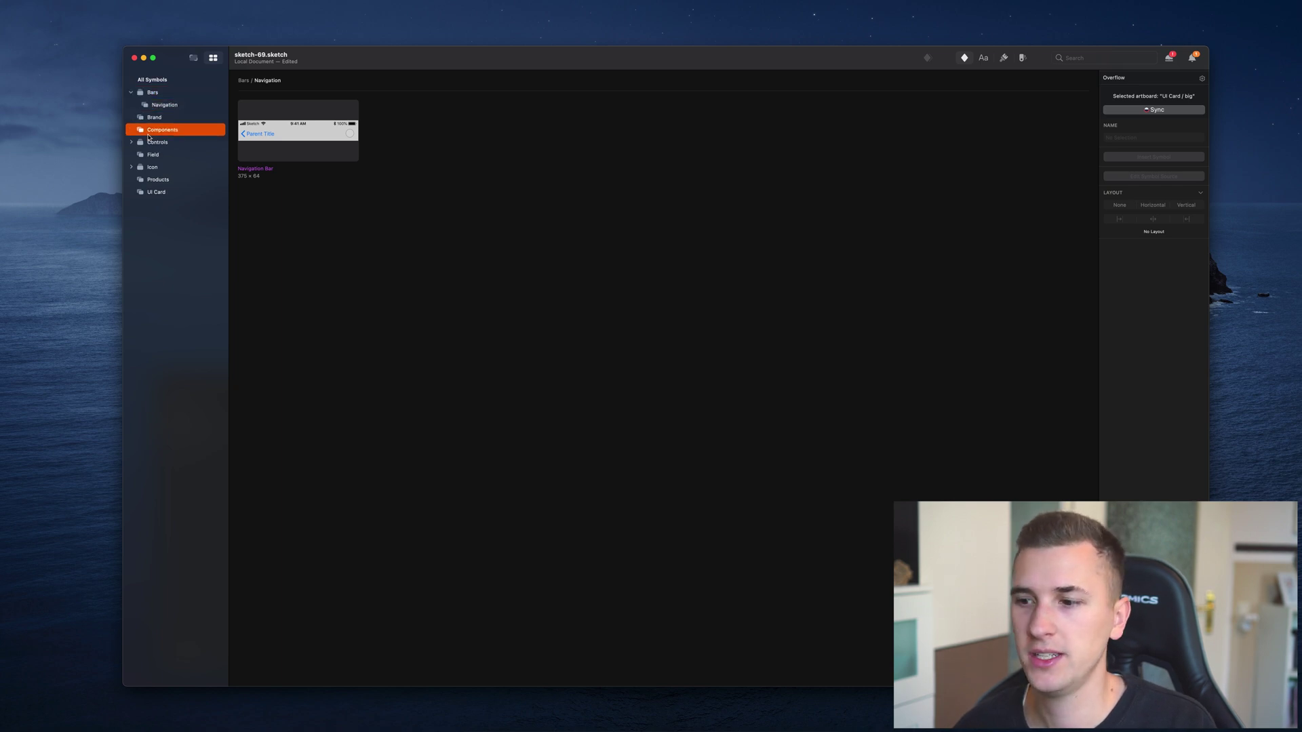
left_click(153, 81)
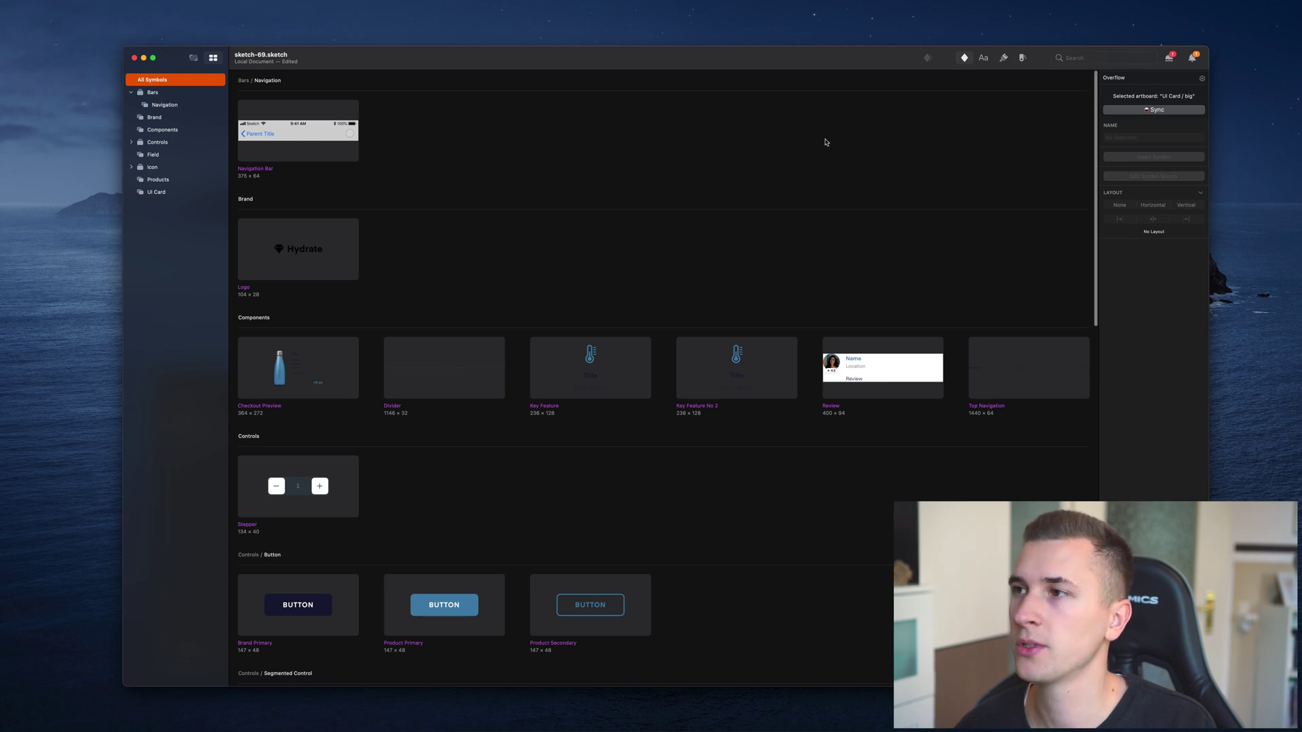
left_click(336, 145)
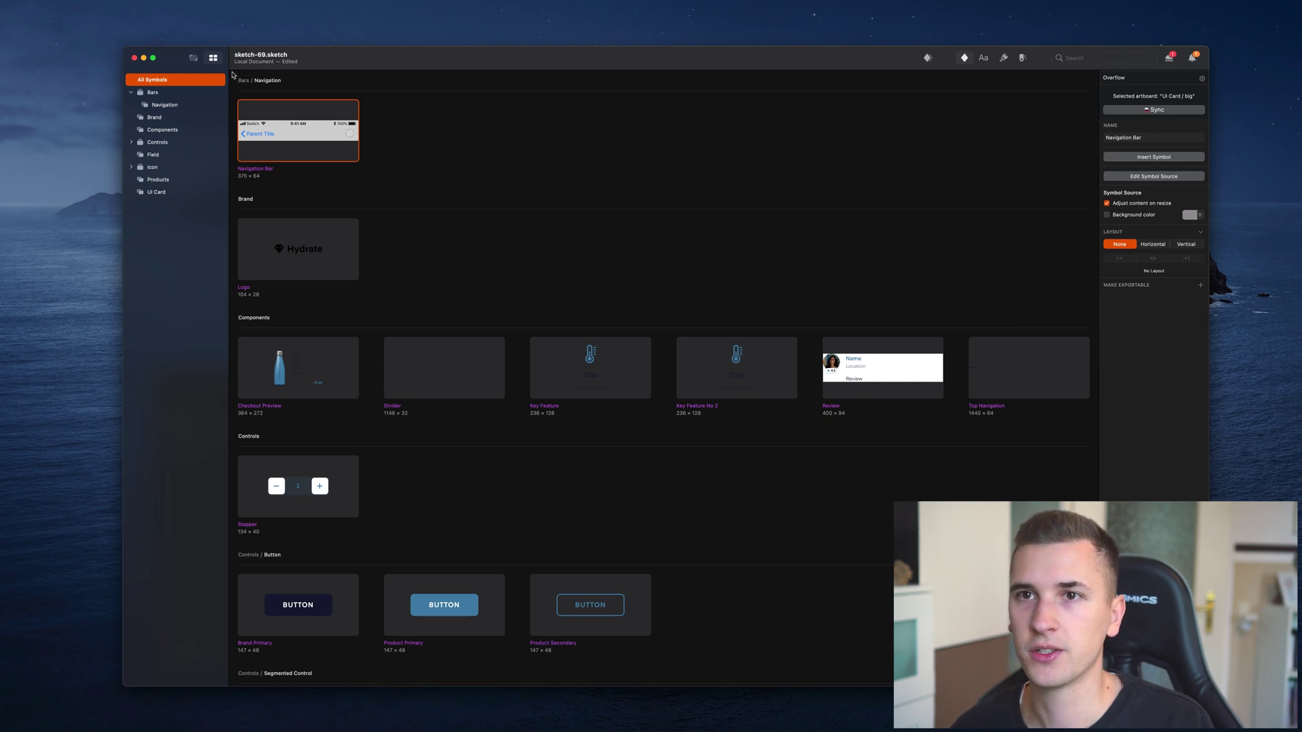
Step: On the Design page, move the top small UI Card up and left within splashscreen, then open Search Symbols
left_click(193, 59)
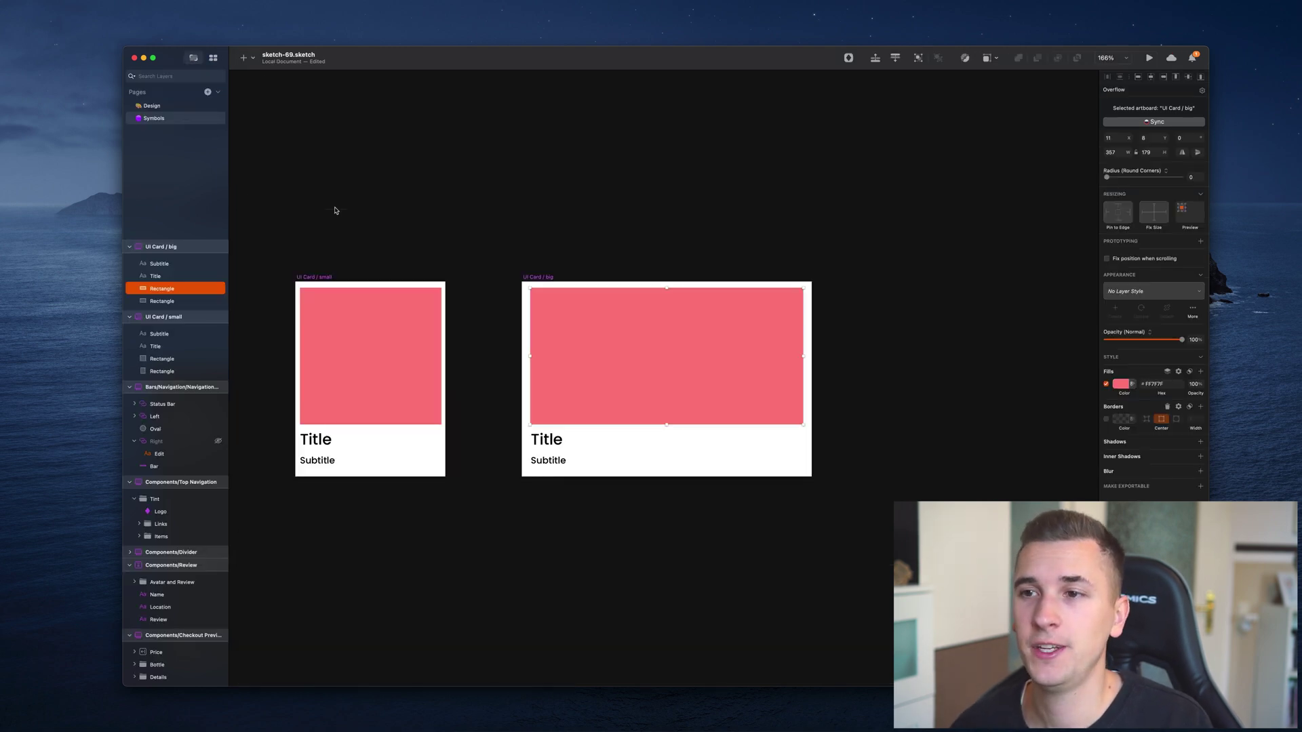
left_click(443, 227)
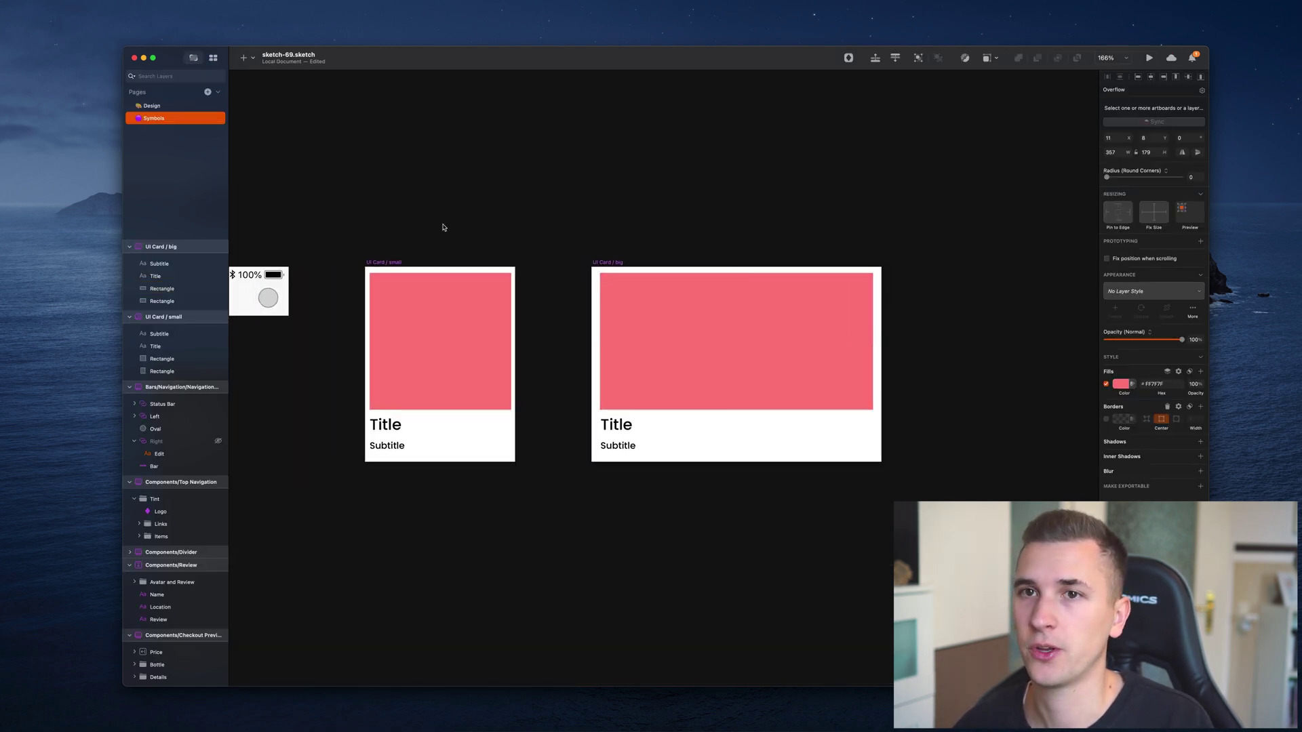
left_click(164, 111)
left_click(503, 277)
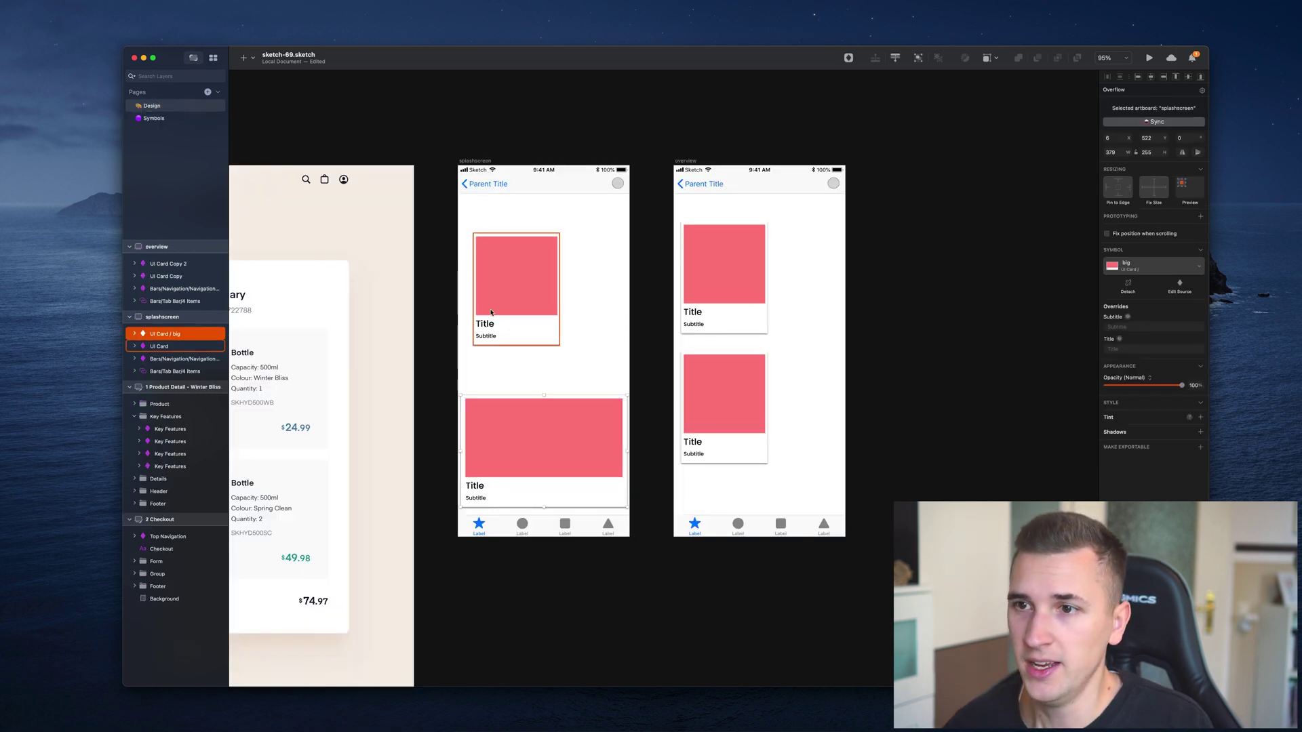
left_click_drag(502, 278, 493, 250)
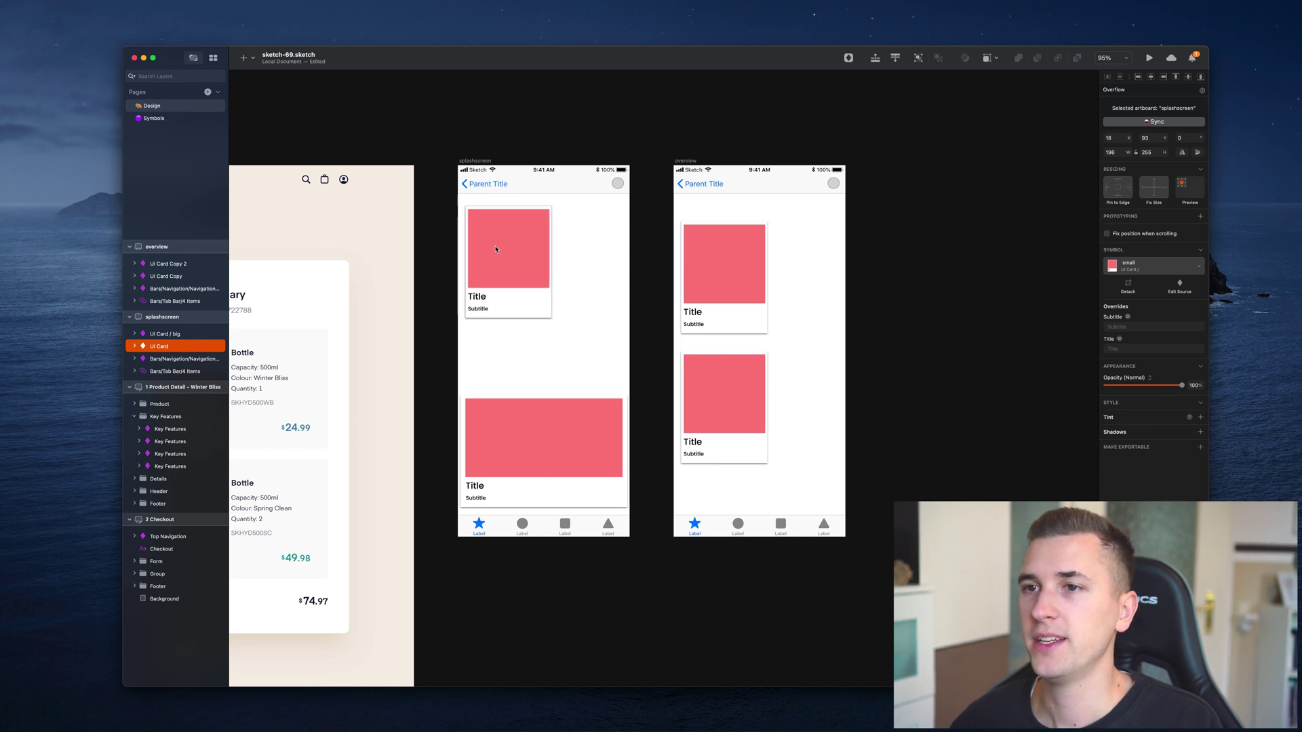
key("c")
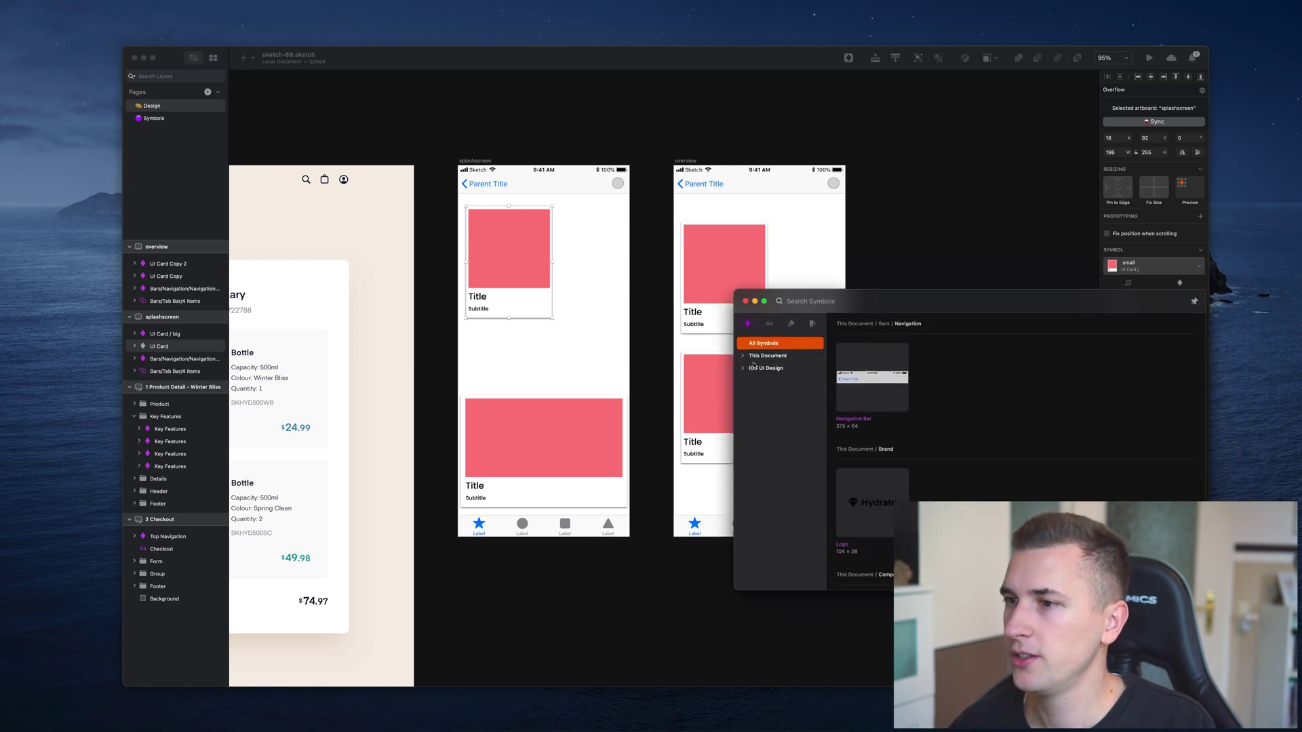
Step: Drop a small UI Card from Search Symbols onto splashscreen, overlapping the first card
scroll(890, 439, "down", 5)
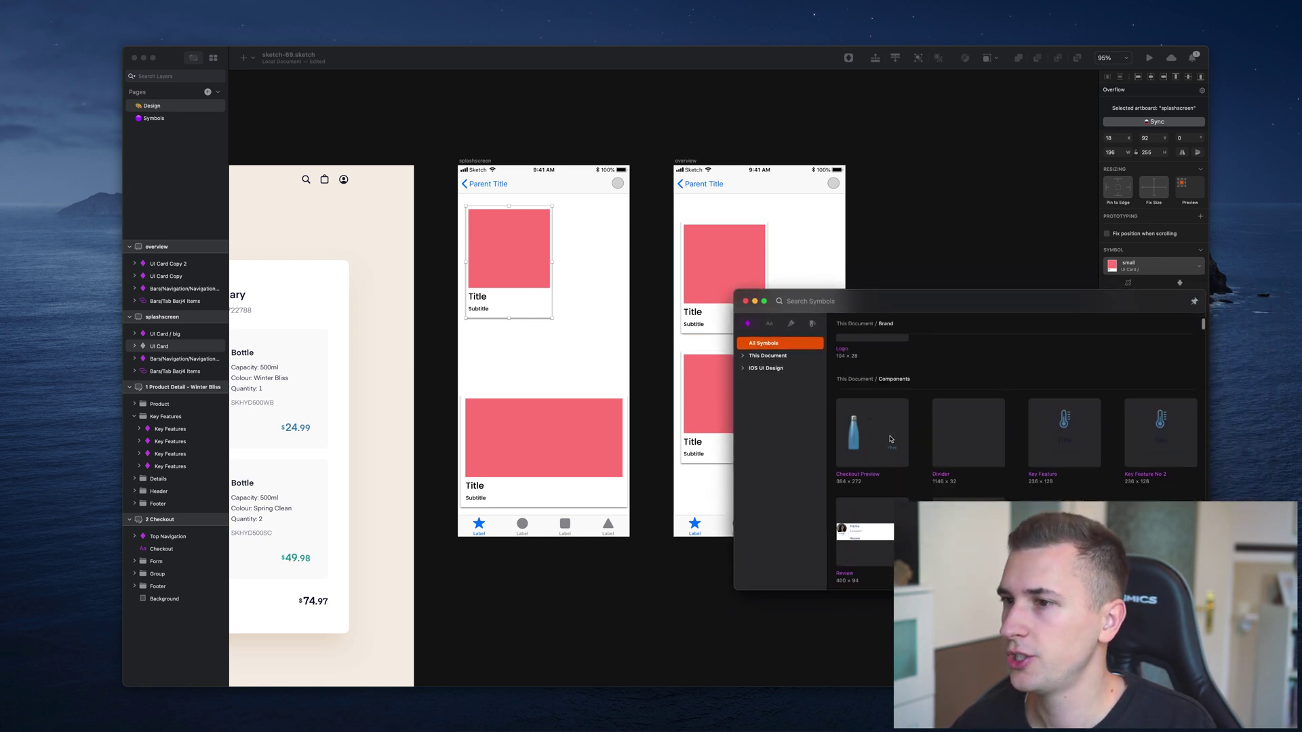
scroll(904, 426, "down", 6)
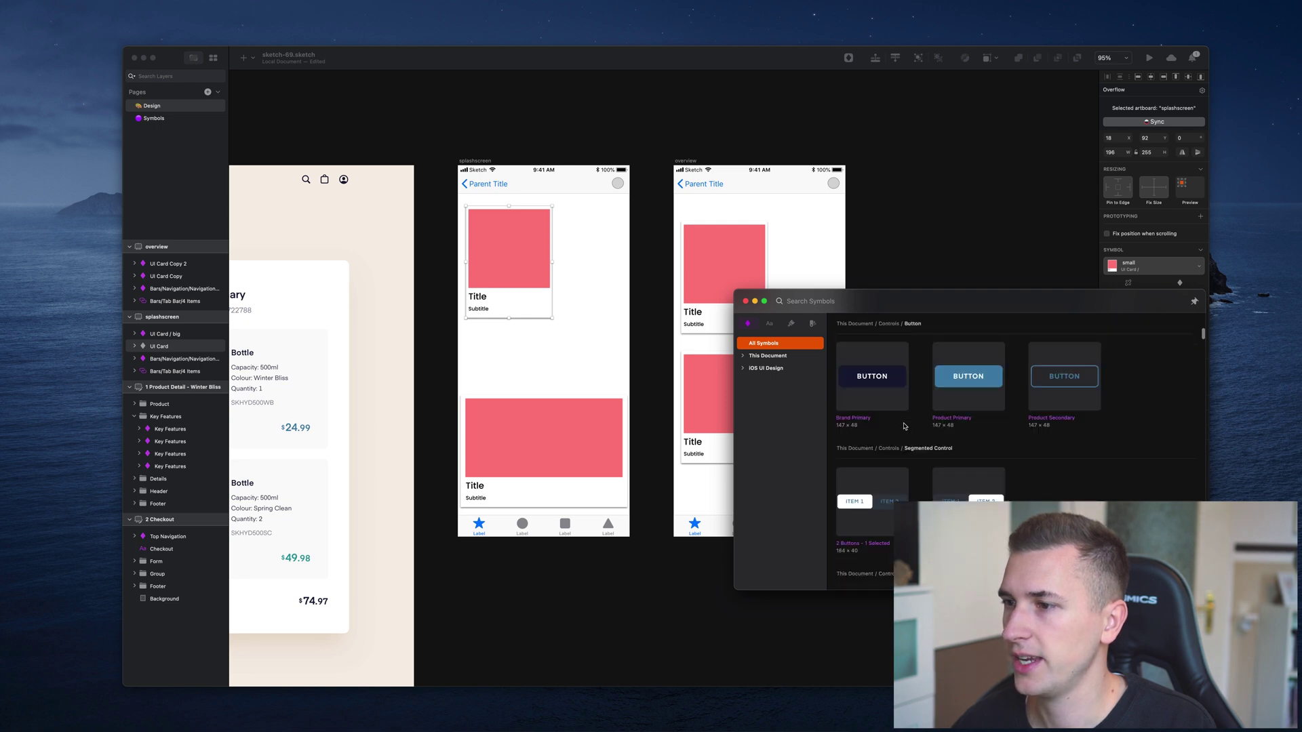
scroll(938, 442, "down", 3)
scroll(938, 442, "up", 2)
left_click_drag(966, 414, 489, 347)
Step: Place another small UI Card on the overview artboard, deleting the stray first drop
key("c")
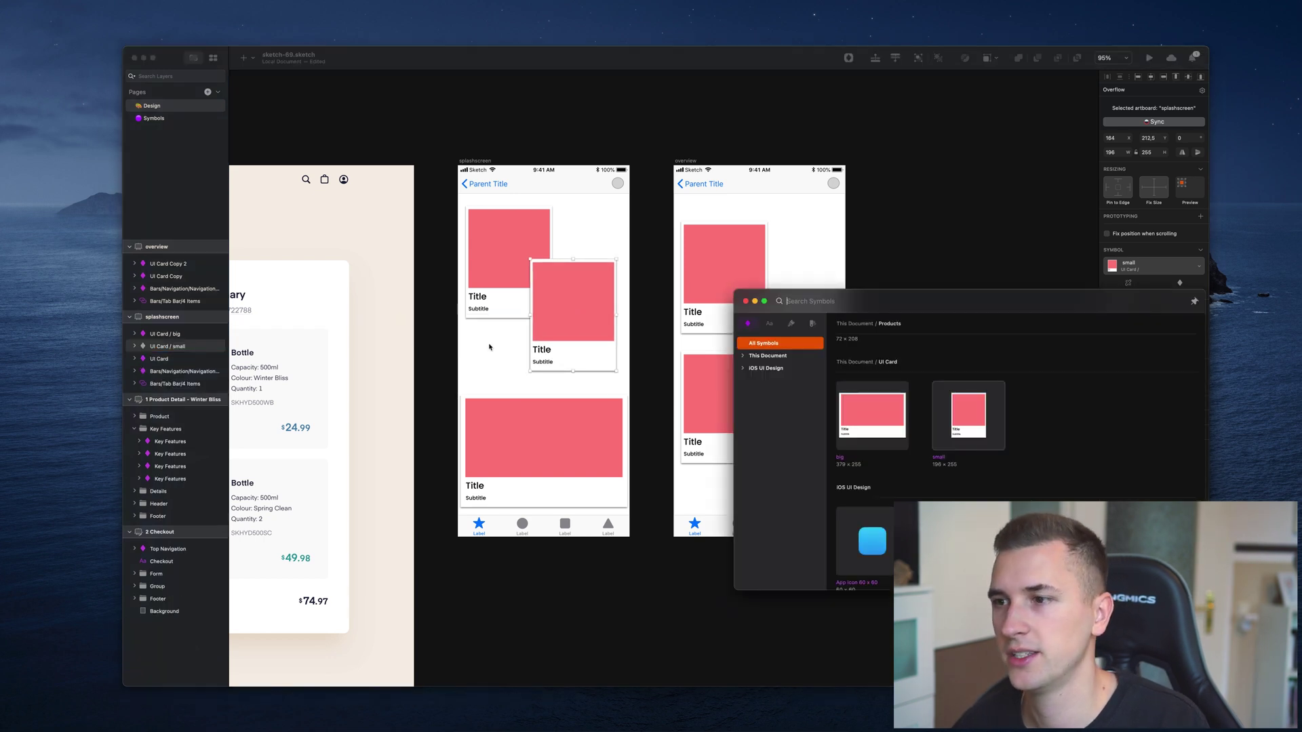
left_click_drag(968, 408, 763, 452)
key("Delete")
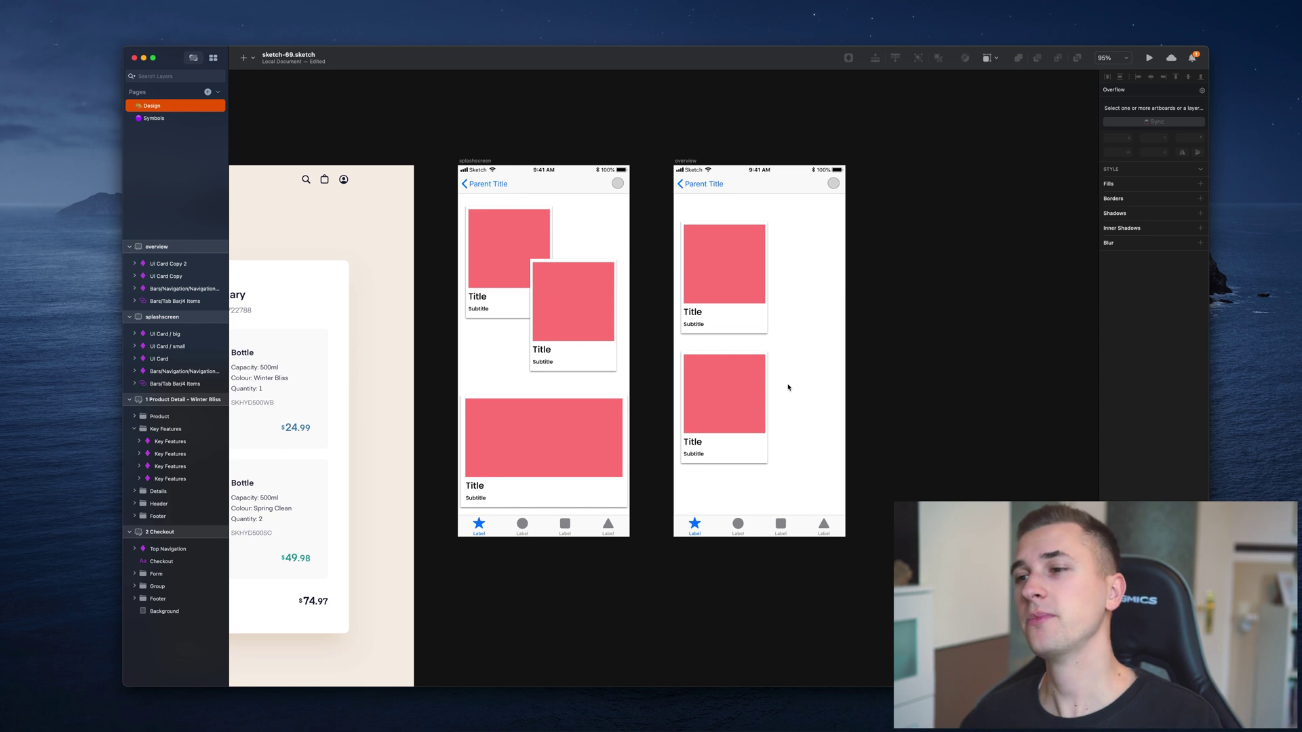
key("c")
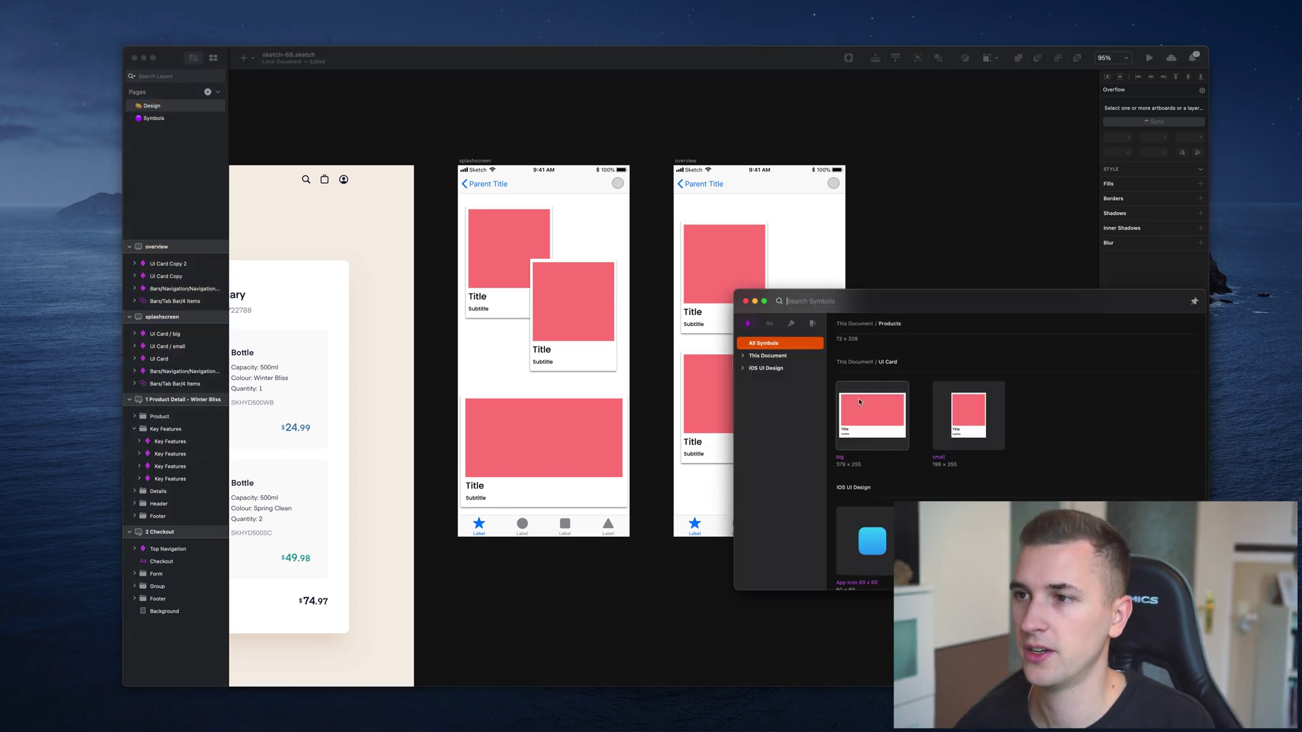
left_click_drag(859, 402, 750, 440)
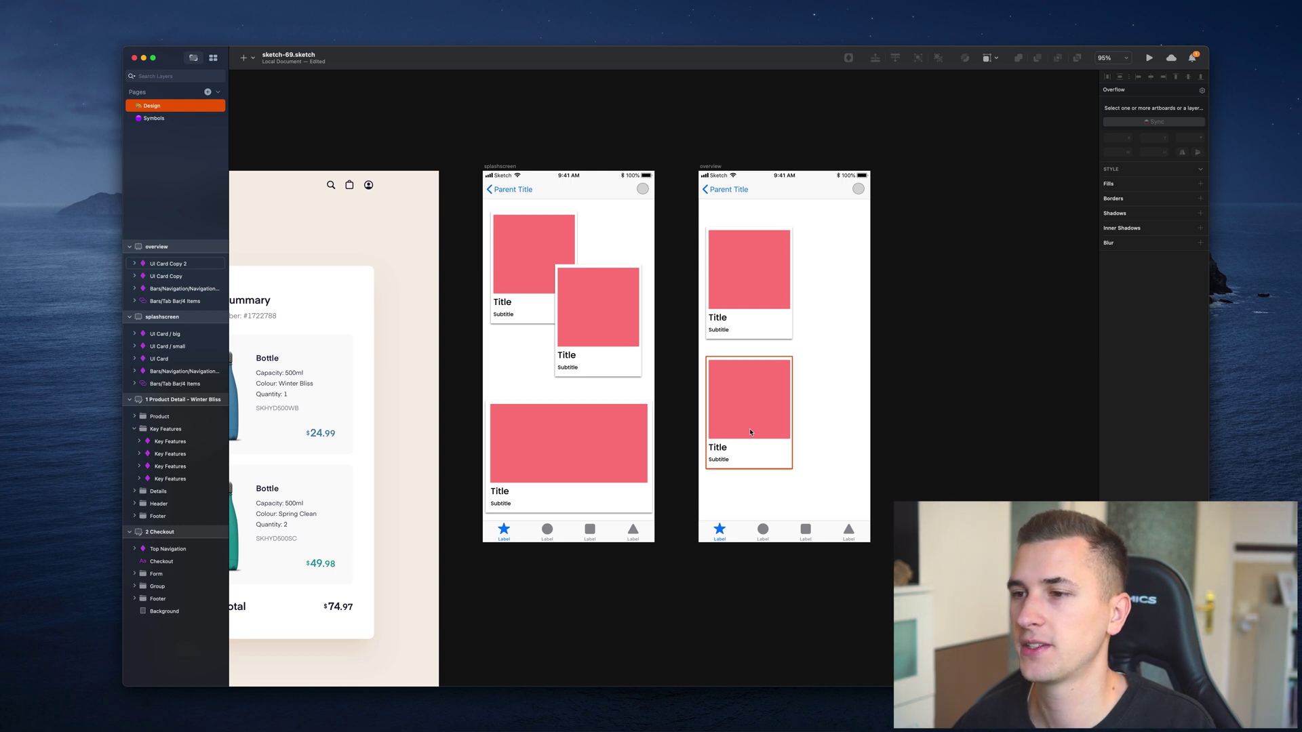
Step: Detach the lower UI Card on the overview artboard from its symbol
left_click(749, 431)
scroll(827, 427, "up", 5)
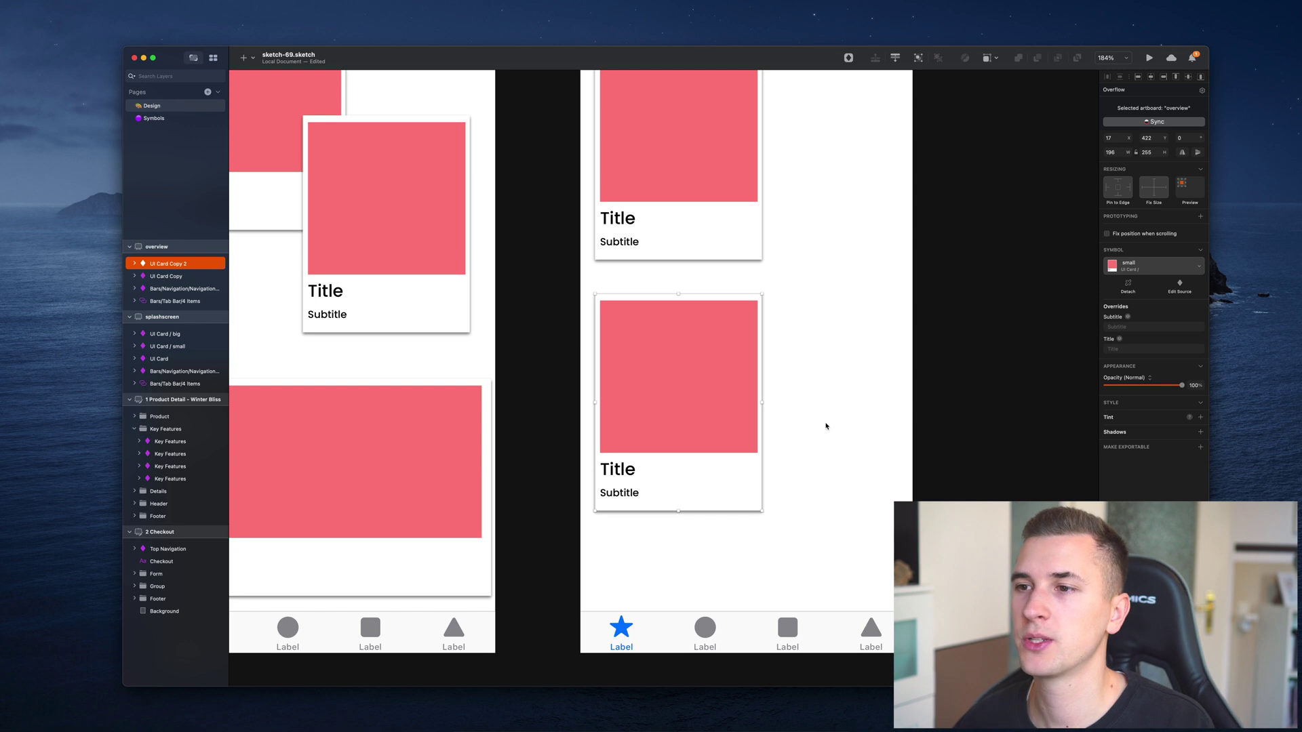
right_click(662, 374)
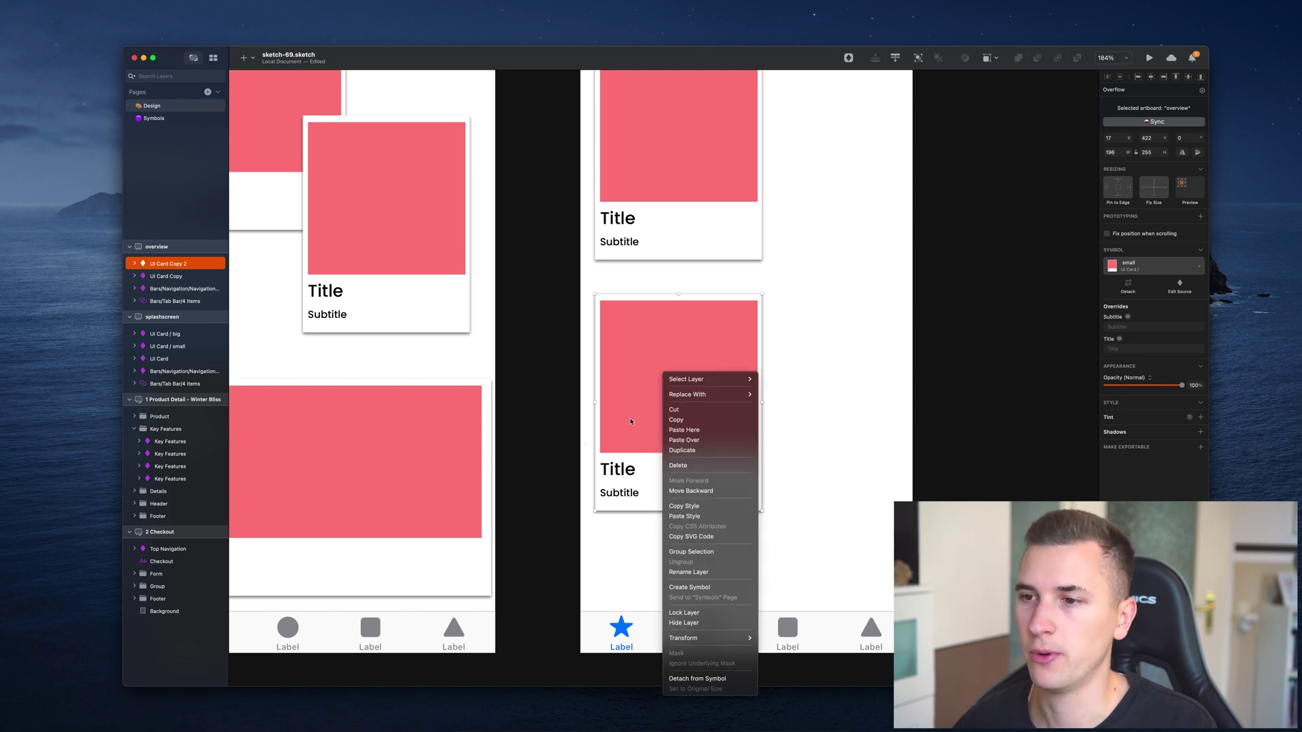
left_click(653, 372)
right_click(651, 373)
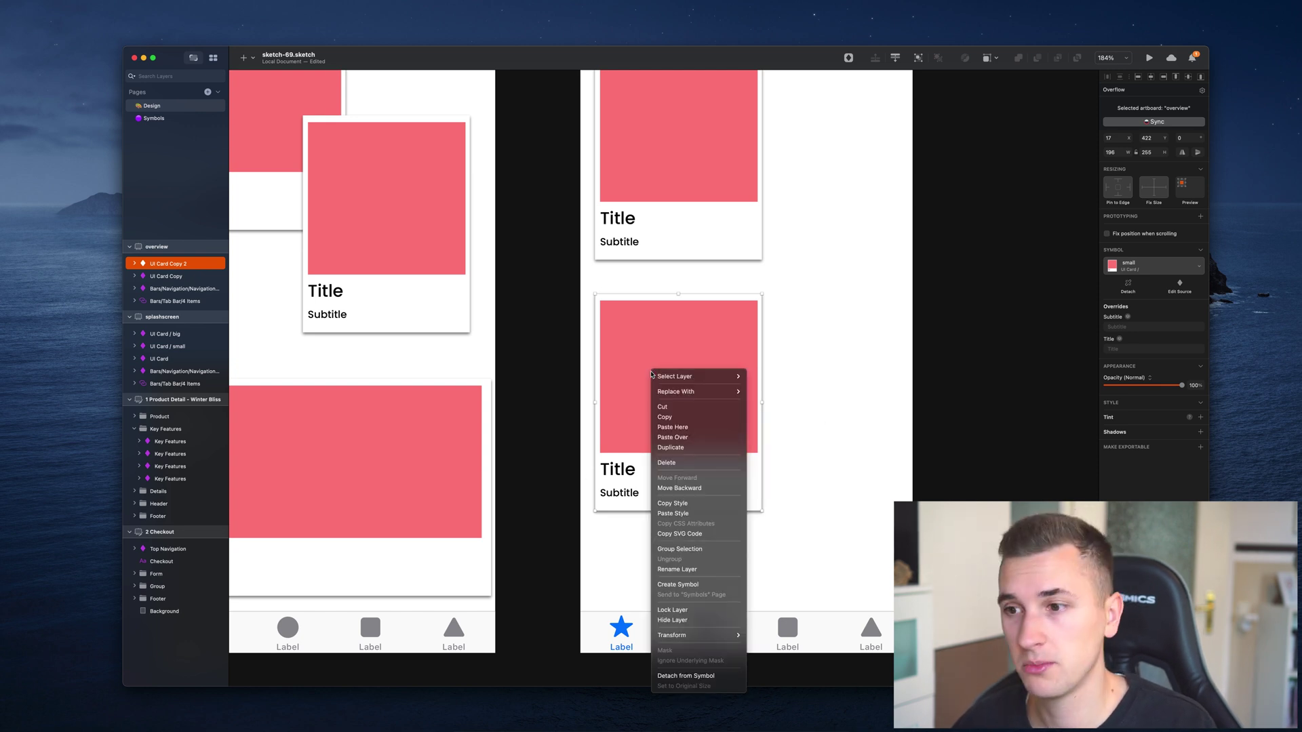
left_click(673, 679)
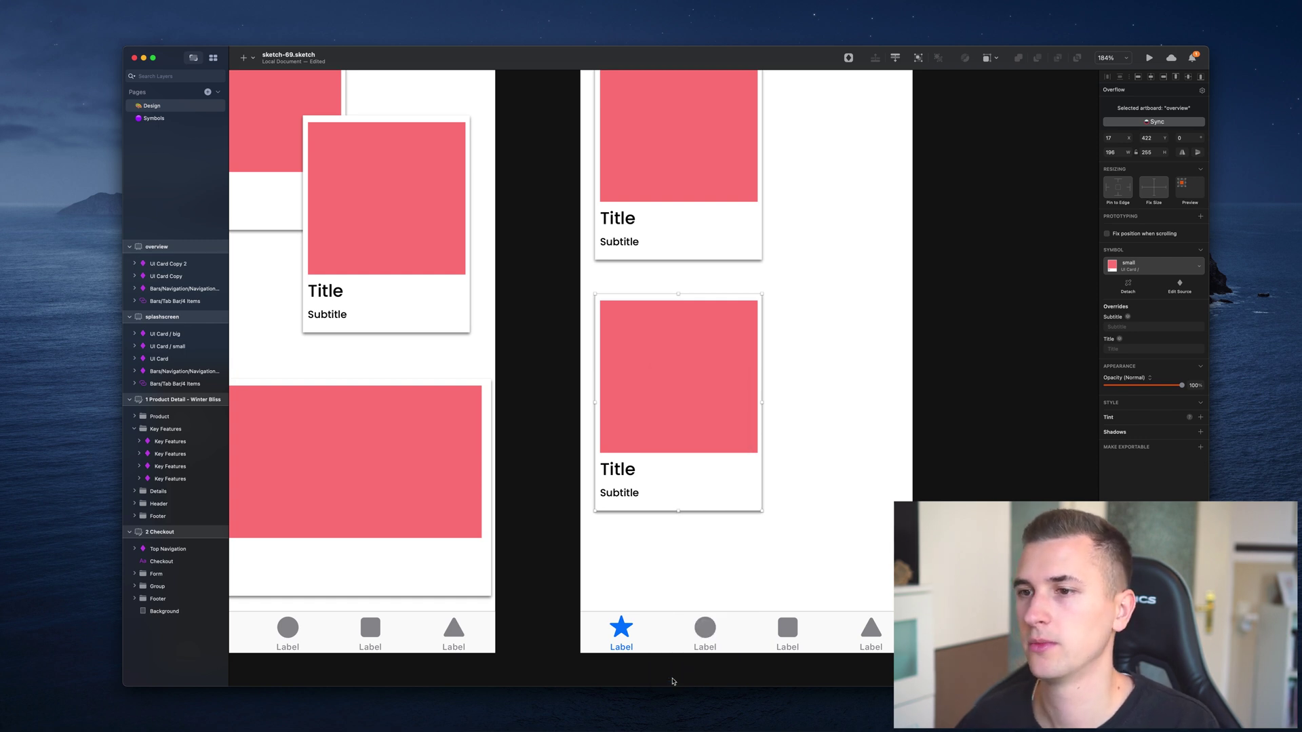
Step: Inspect the detached card's Subtitle, Title and background layers, then reselect the whole group
left_click(134, 263)
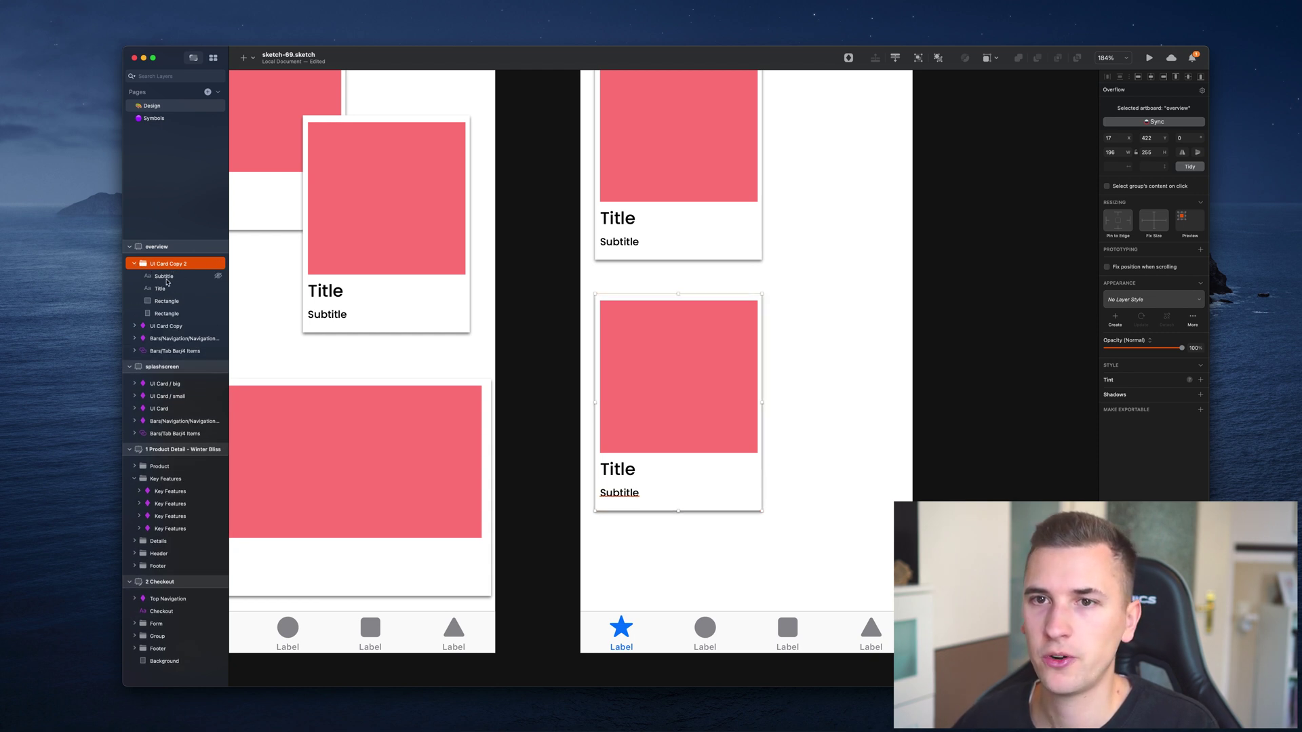
left_click(165, 276)
left_click(165, 288)
left_click(166, 313)
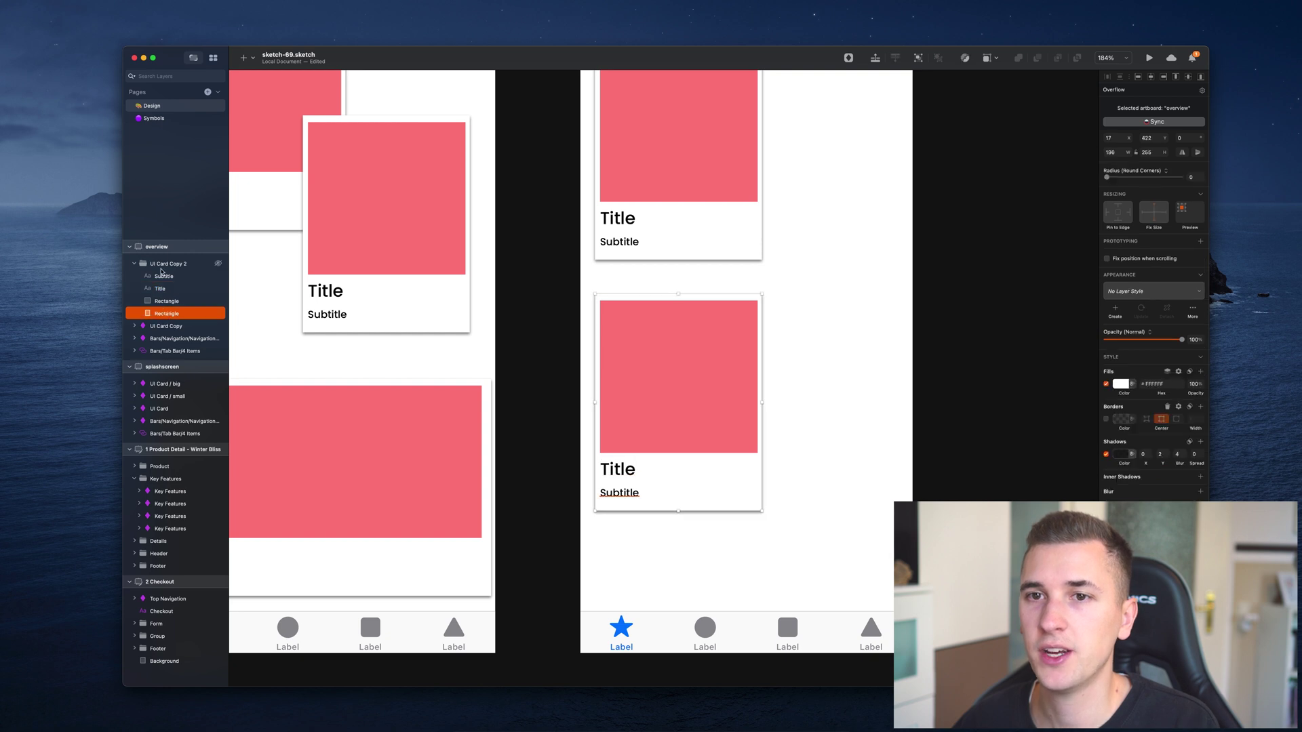
left_click(162, 264)
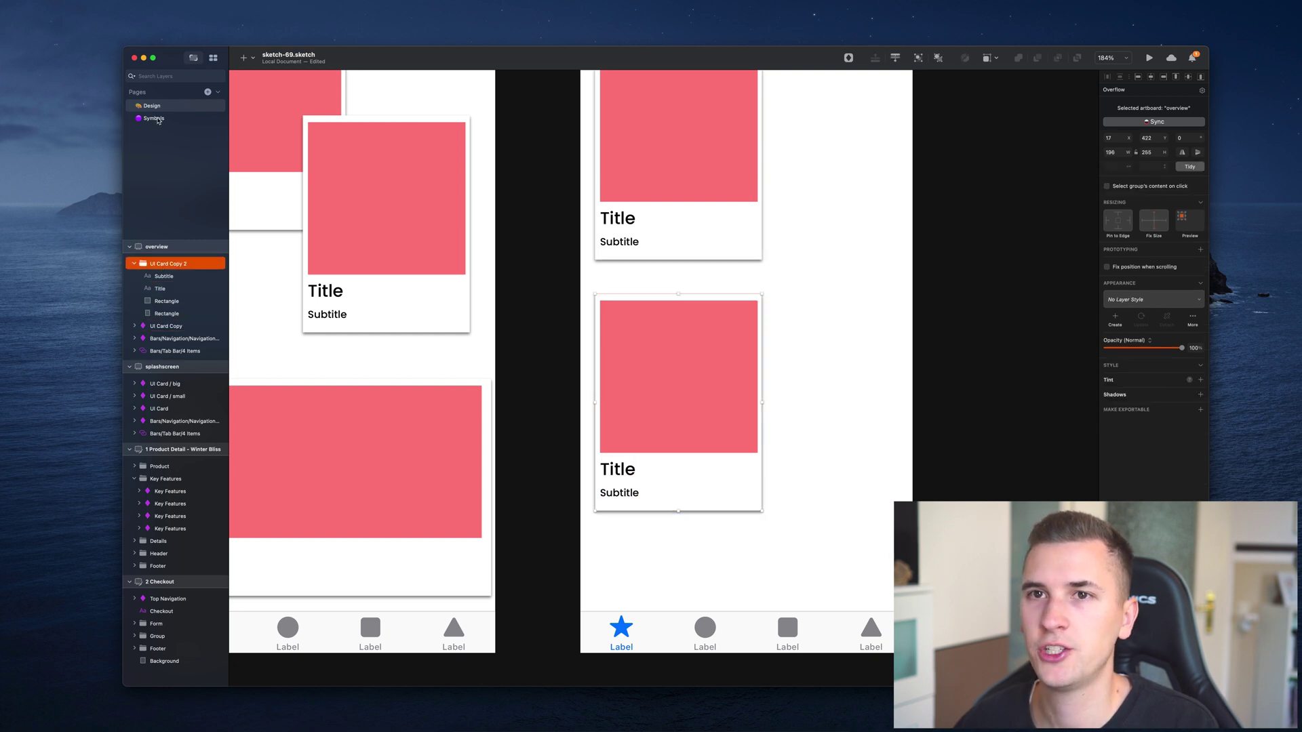
Step: Change the UI Card / small symbol's top rectangle fill from red to cyan
left_click(155, 119)
left_click(482, 328)
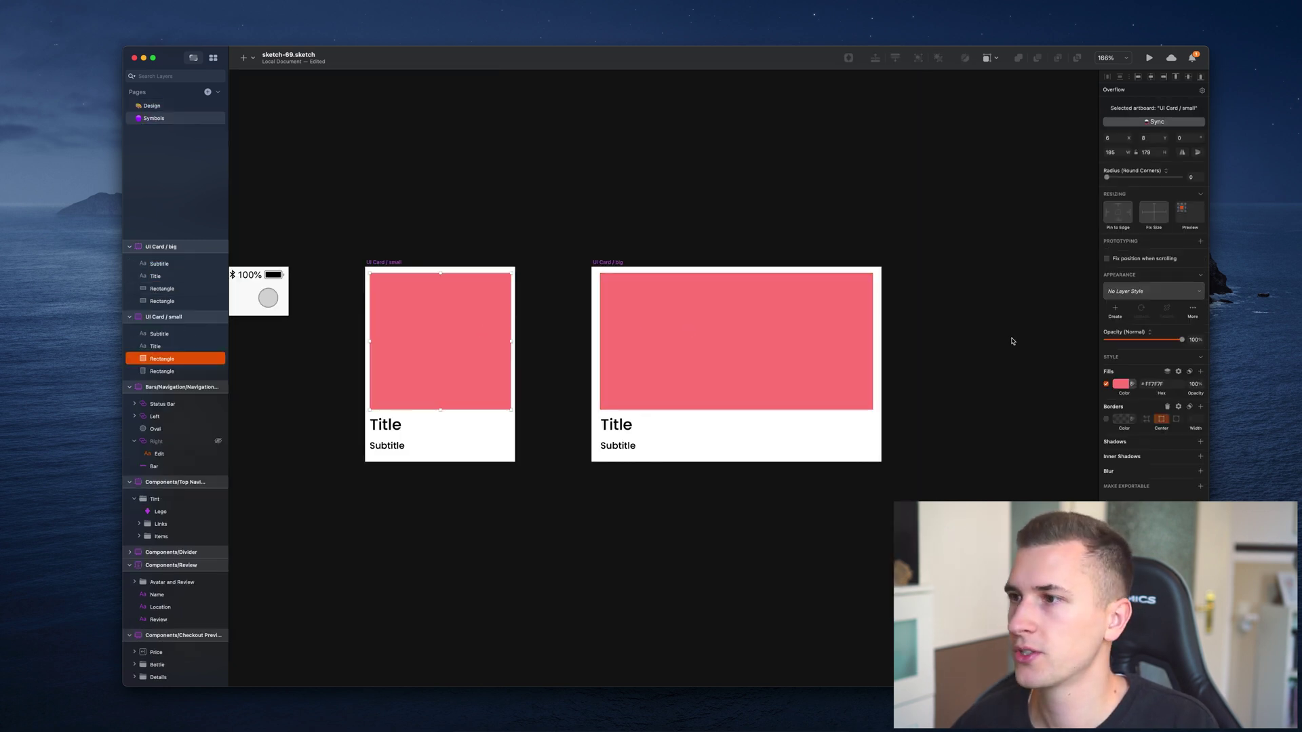
left_click(1120, 384)
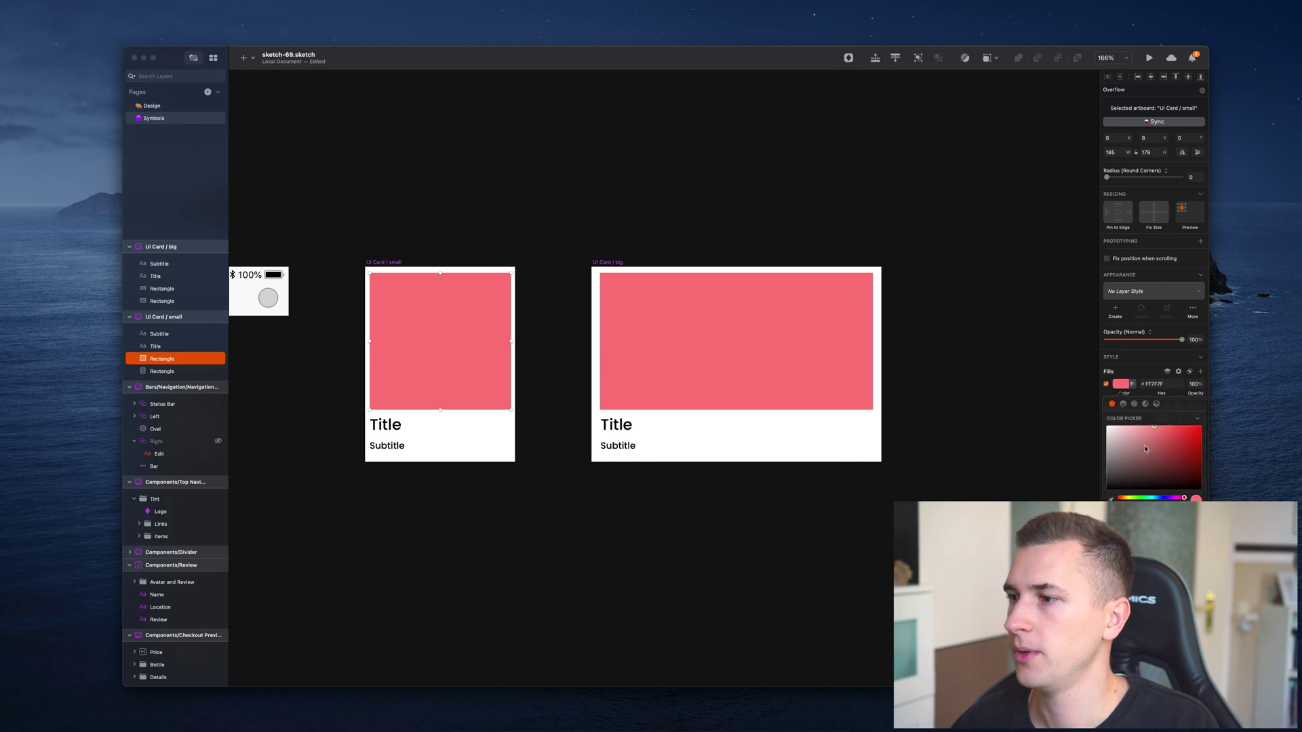
left_click_drag(1163, 499, 1151, 498)
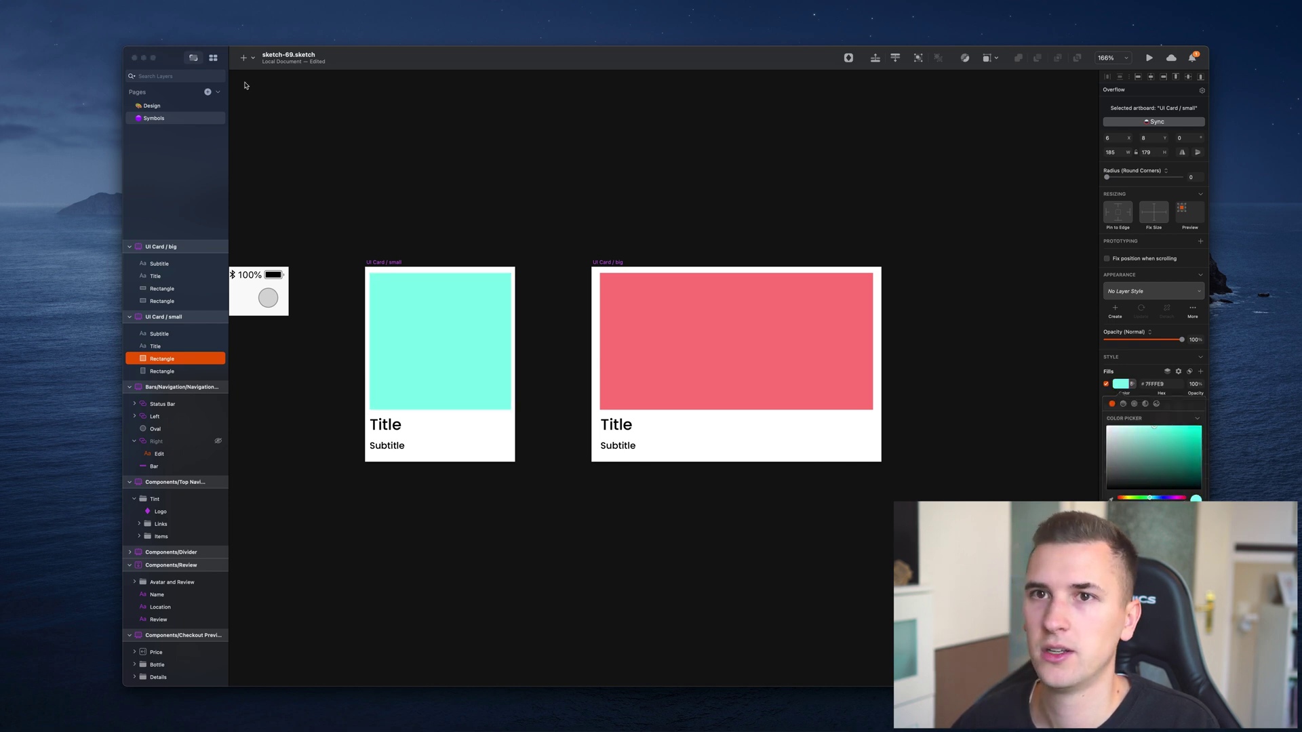
Step: Return to the Design page and select the detached overview card, which stays red
left_click(164, 107)
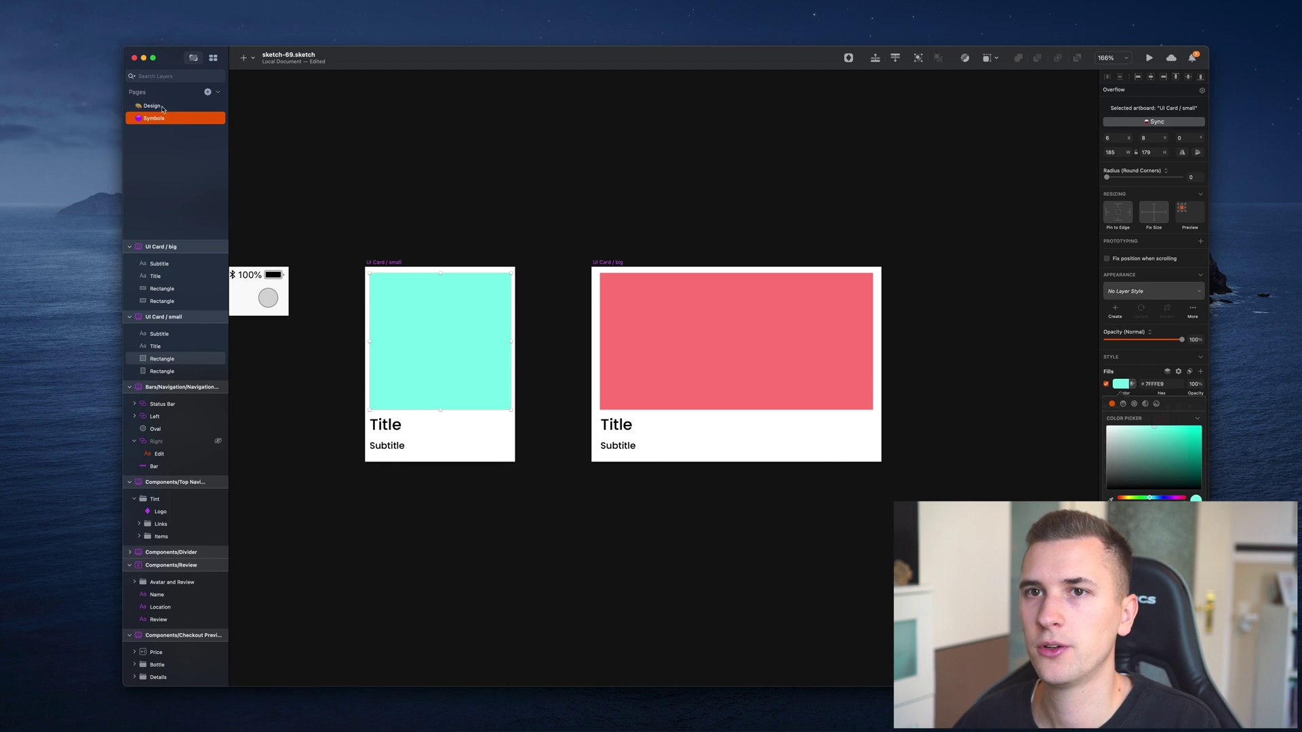
left_click(164, 107)
left_click(389, 241)
scroll(389, 238, "down", 3)
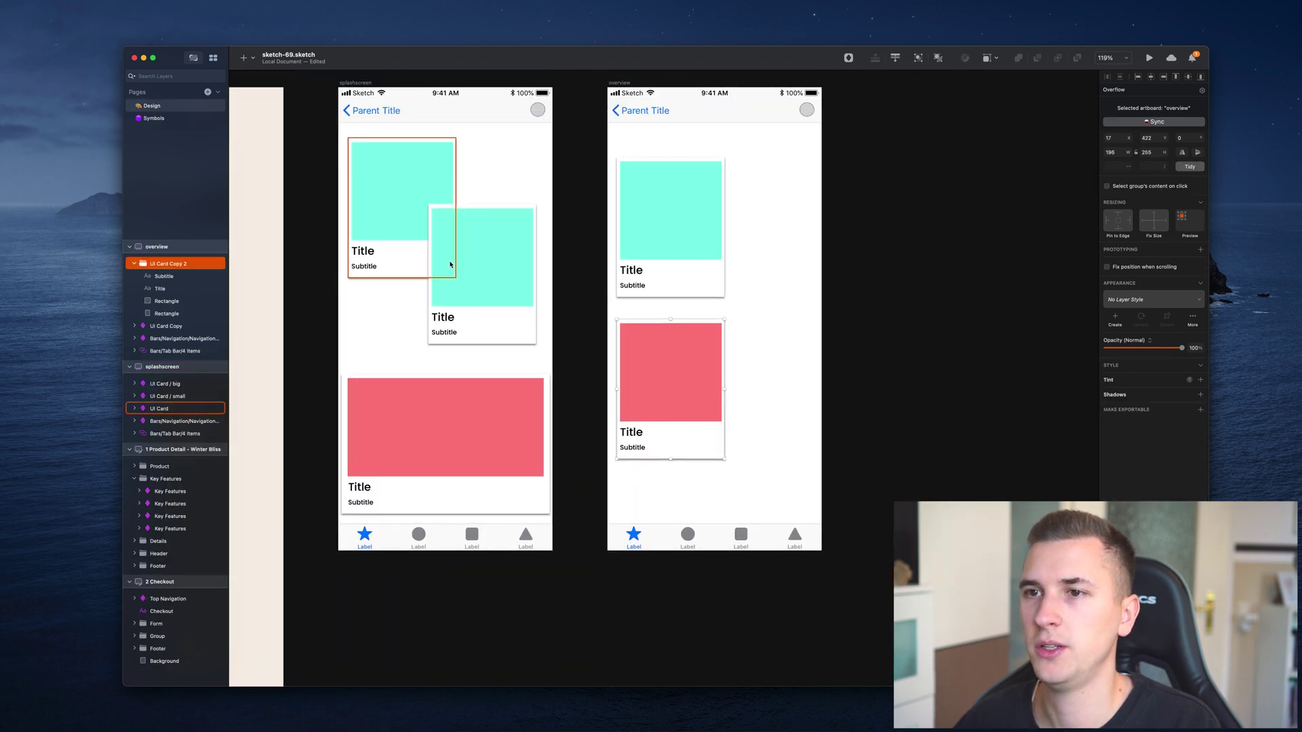